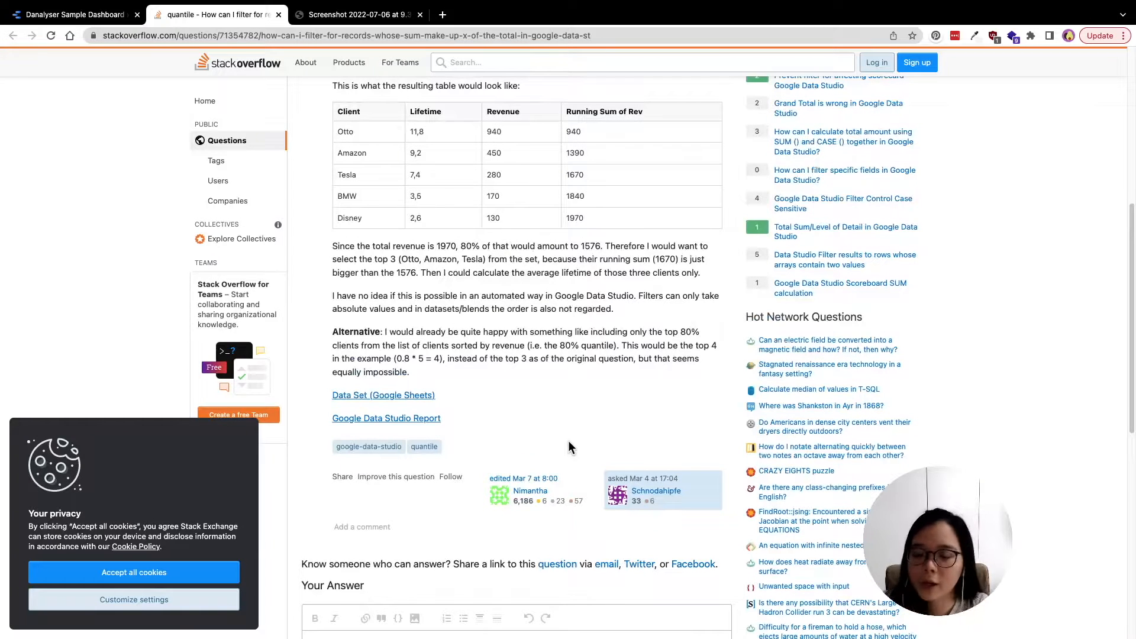
- Examine the running sum of revenue in the question's example result table
scroll(568, 441, "up", 2)
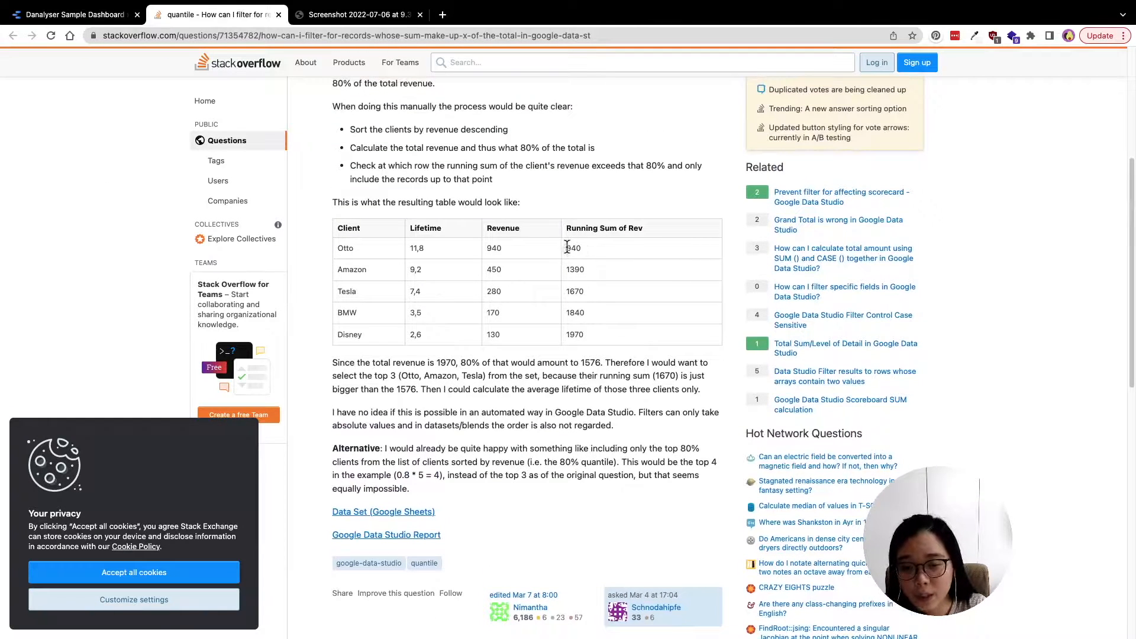
left_click_drag(581, 260, 587, 339)
left_click(587, 338)
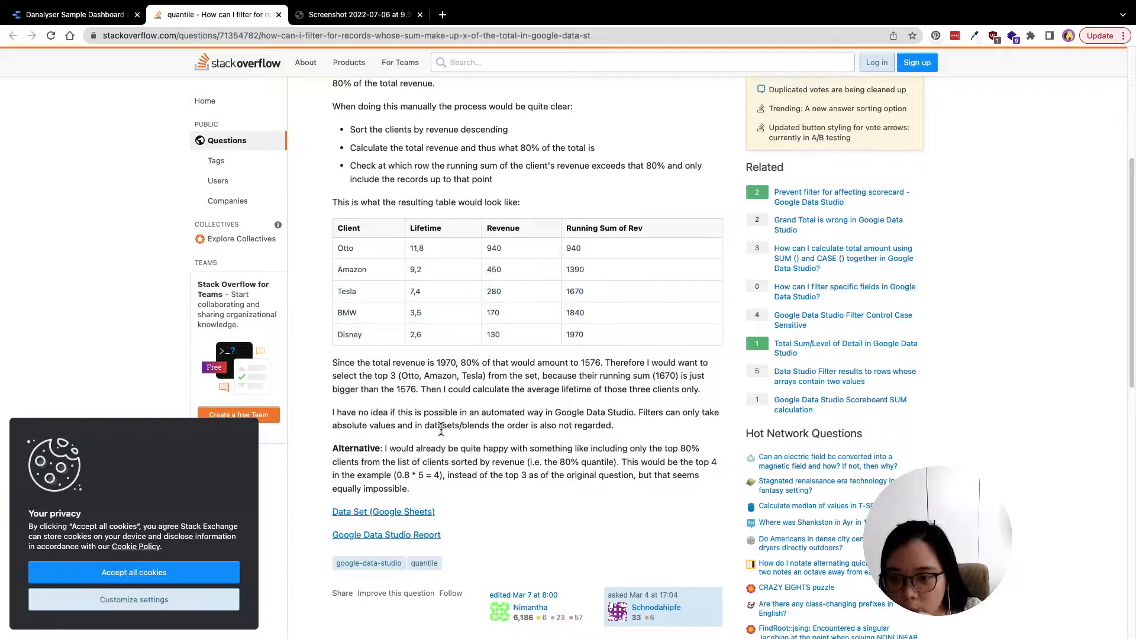
- Try to open the question's linked Data Set (Google Sheets), and return to the question text
scroll(437, 450, "down", 1)
left_click(418, 500)
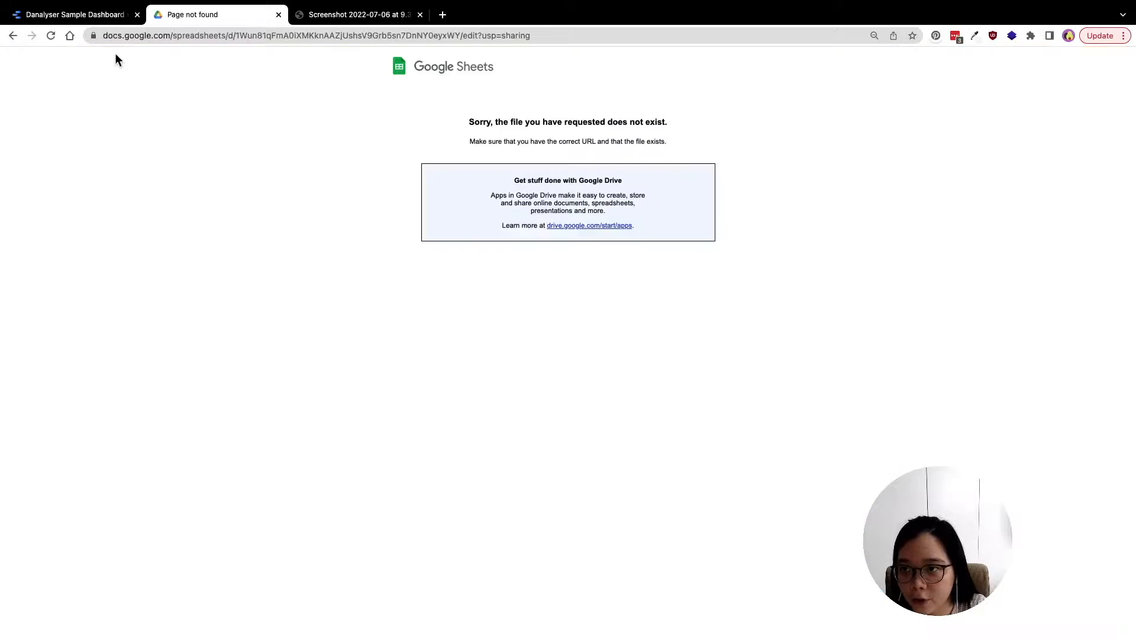
left_click(16, 38)
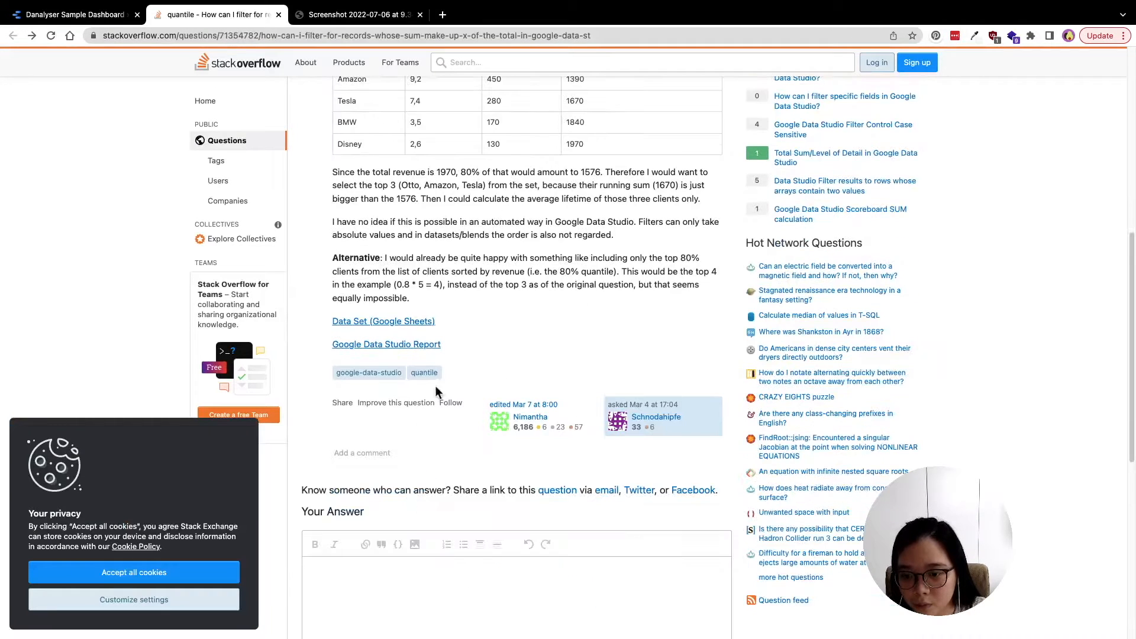
right_click(406, 529)
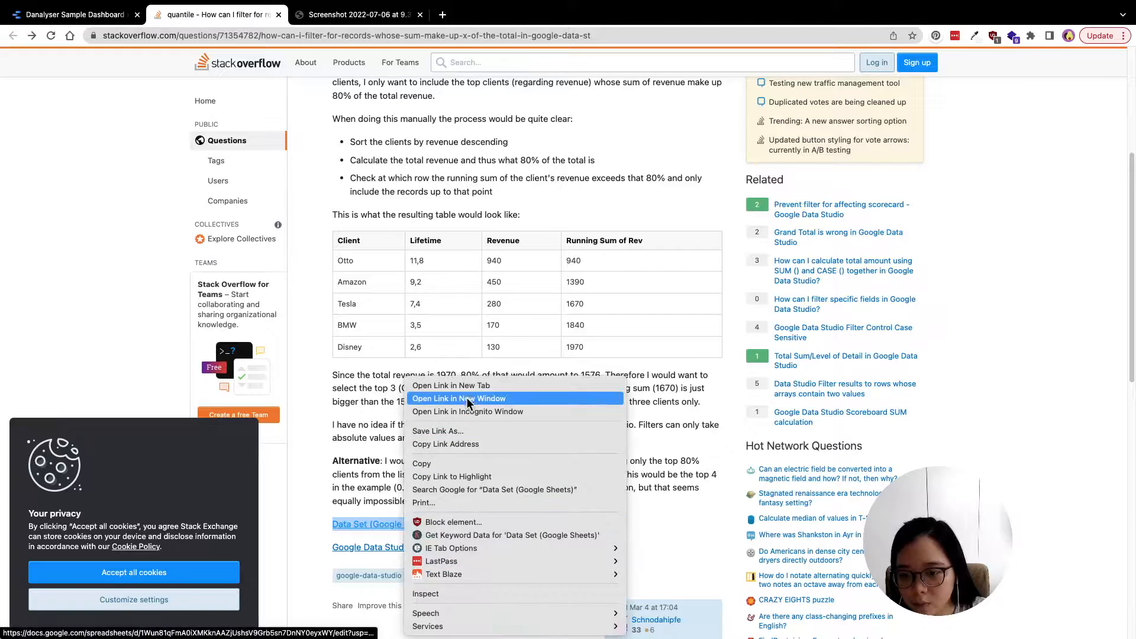
key("Escape")
left_click(343, 23)
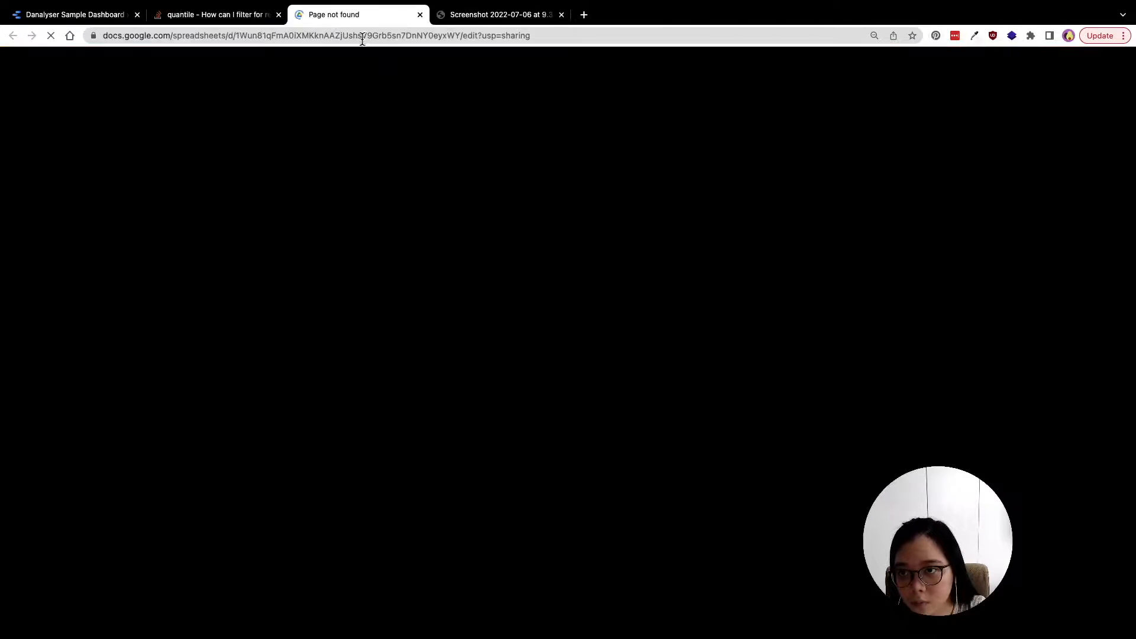
left_click(421, 15)
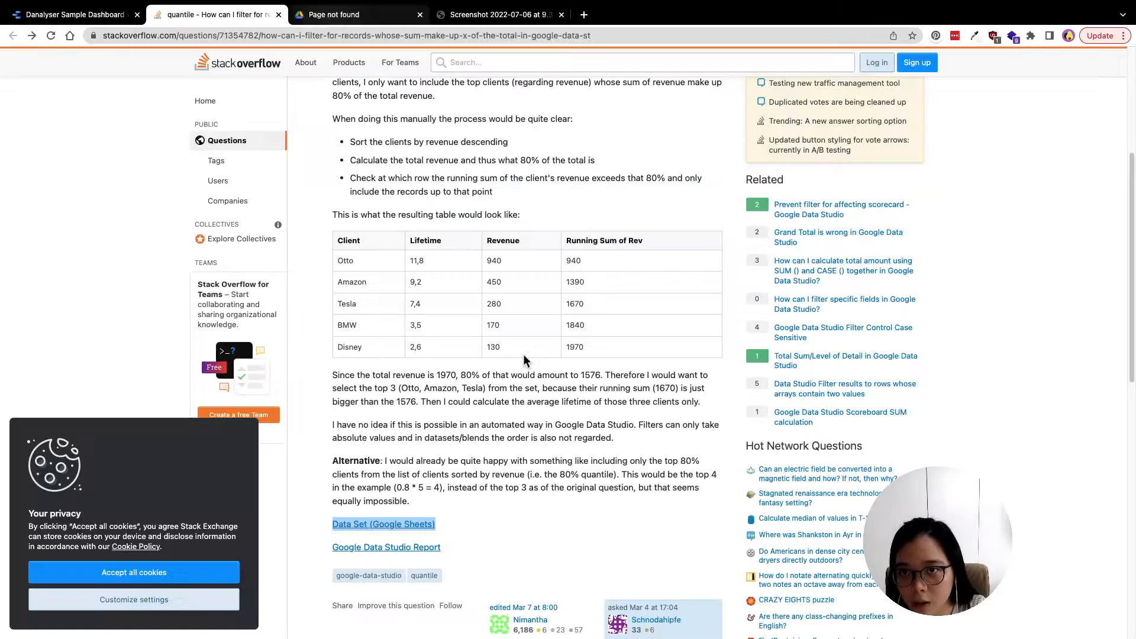
left_click(537, 544)
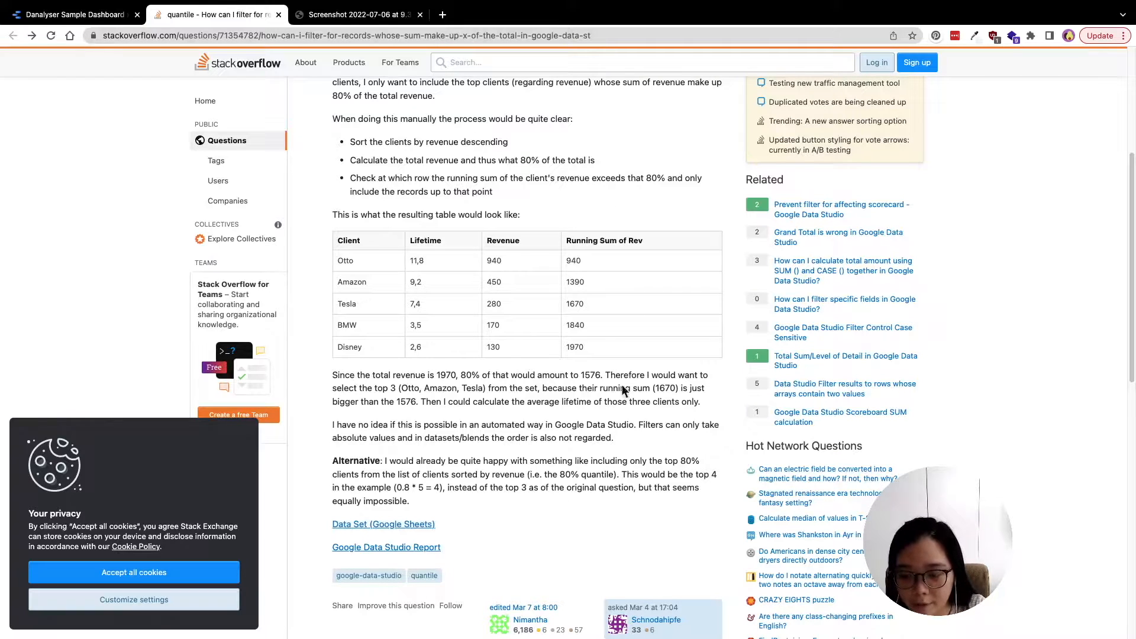
scroll(613, 375, "up", 2)
scroll(613, 375, "down", 2)
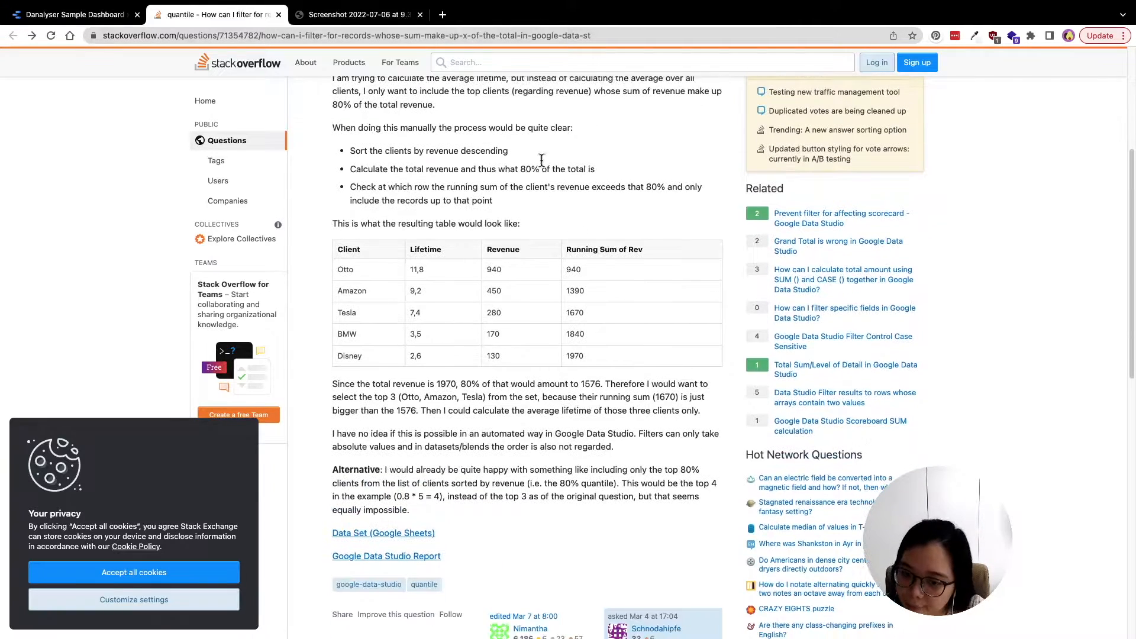
- Create a blank Google Sheets spreadsheet in a new browser tab using sheets.new
left_click(442, 17)
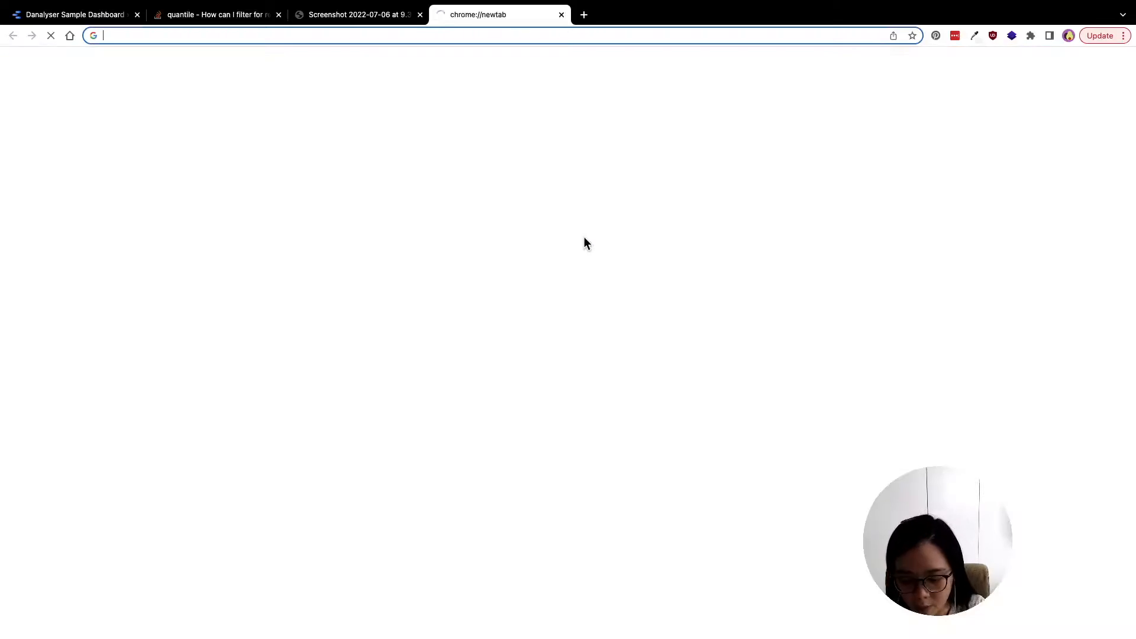
type("new.s")
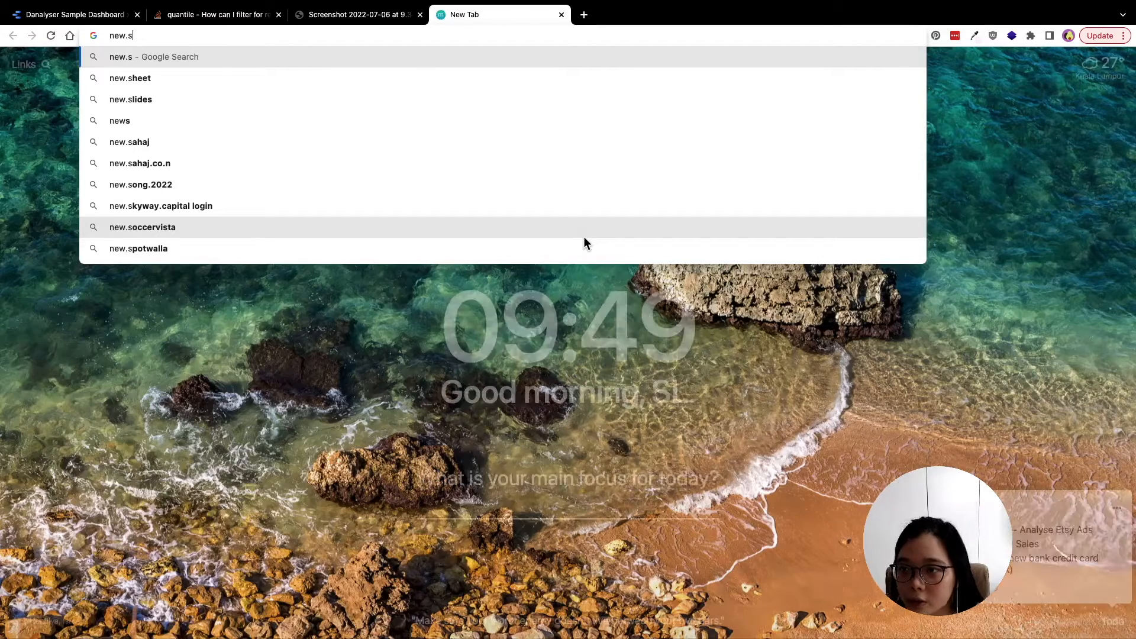
key("BackSpace")
key("BackSpace")
key("BackSpace")
key("BackSpace")
key("BackSpace")
type("sheets.new")
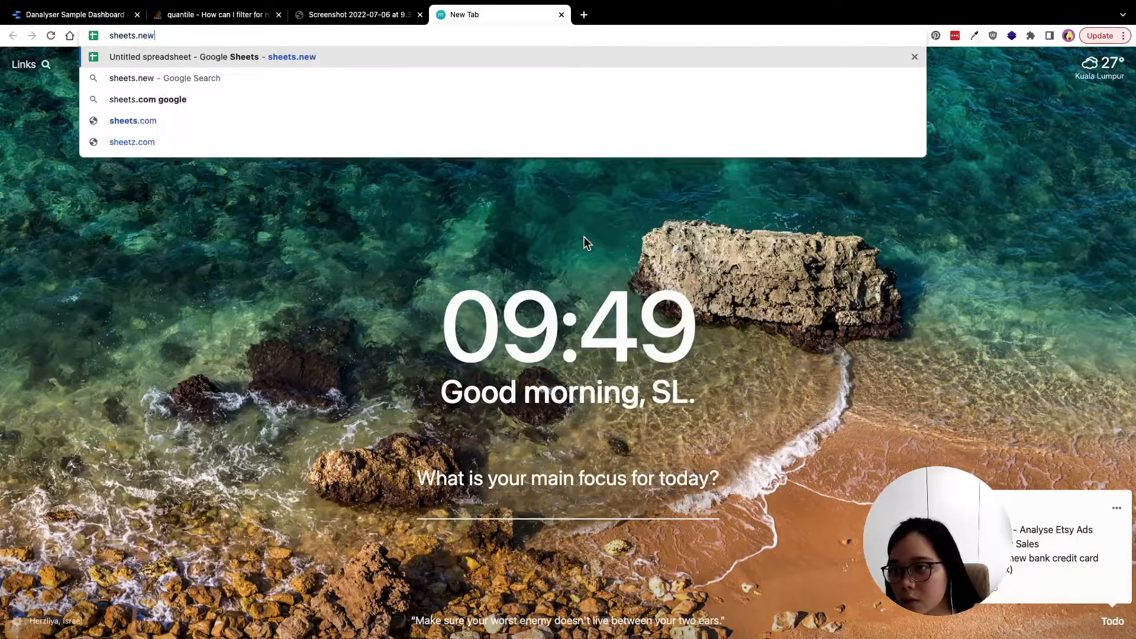
key("Return")
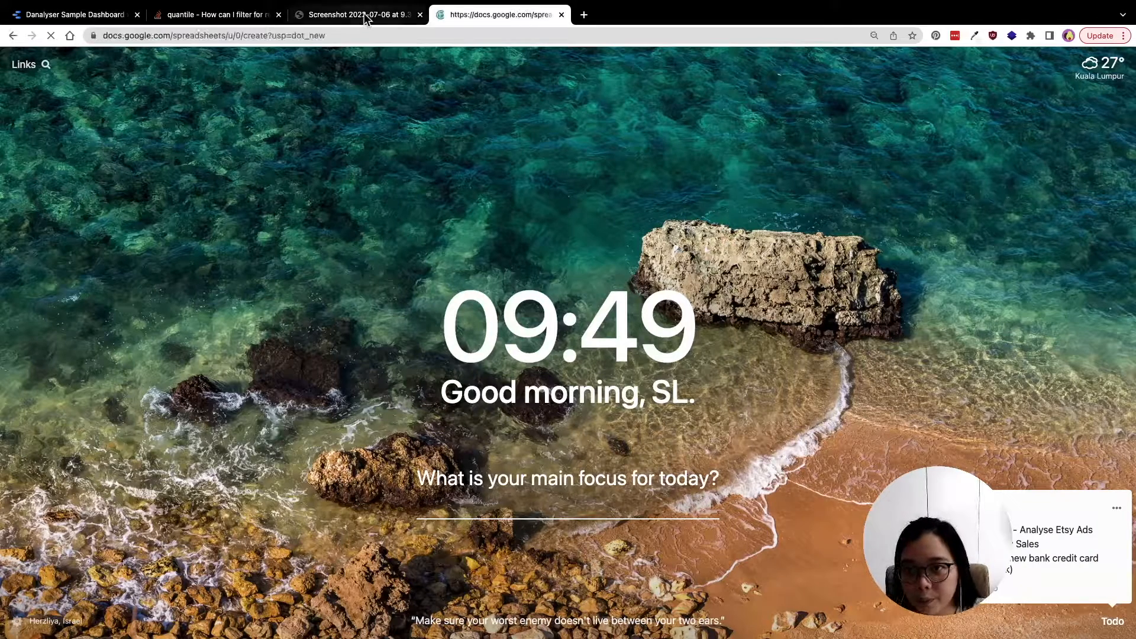
- Close the browser tab with the form submission screenshot and return to the Stack Overflow question
key("ctrl+shift+Tab")
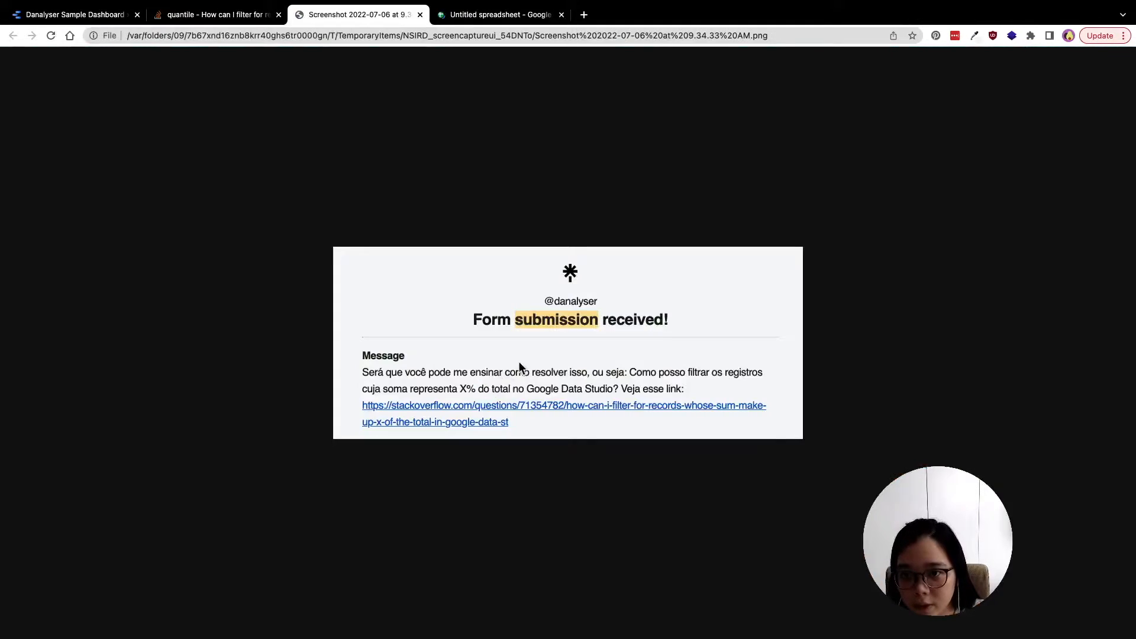
left_click(233, 9)
left_click(413, 16)
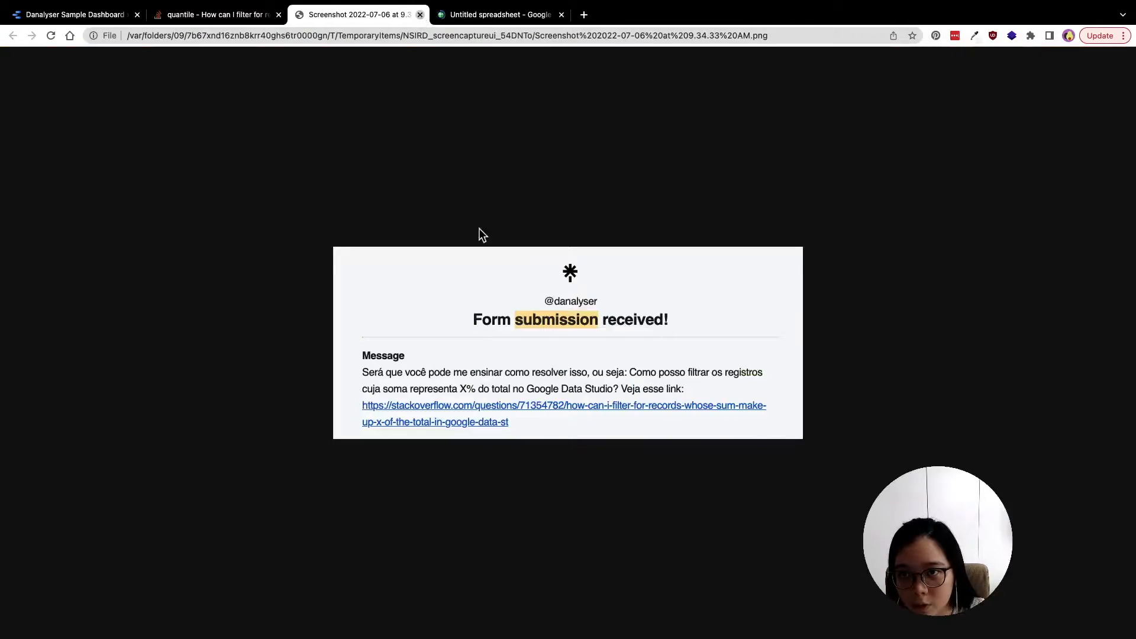
key("super+w")
left_click(242, 14)
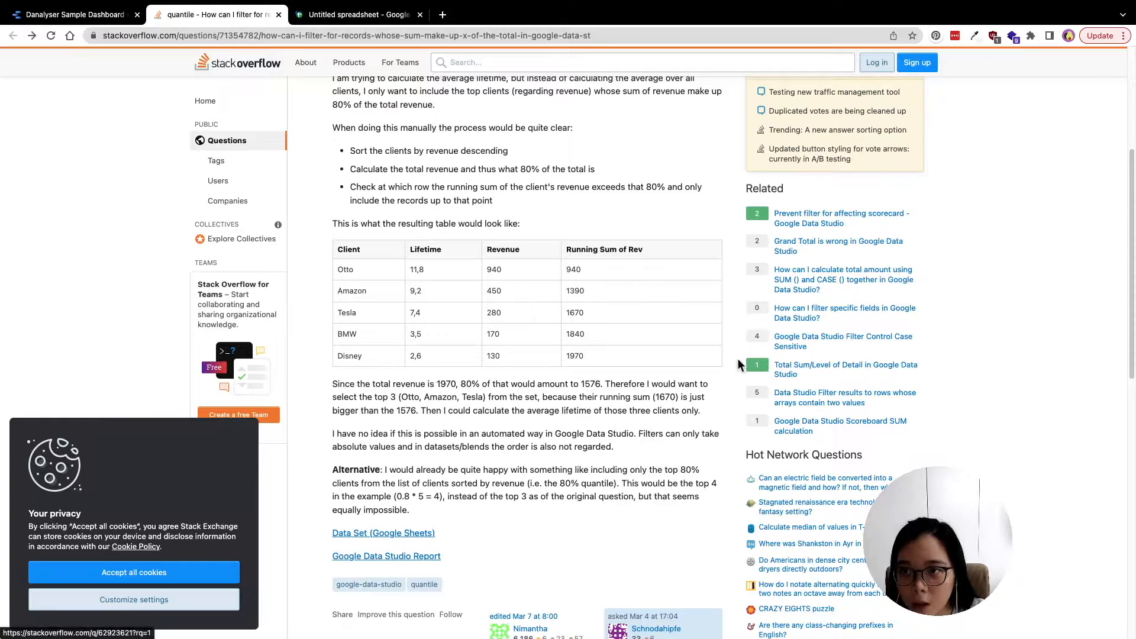
- Copy the question's original data table with the Client, Lifetime and Revenue columns, including its header row
scroll(648, 364, "up", 3)
left_click_drag(341, 403, 531, 431)
scroll(512, 238, "up", 2)
left_click(513, 238)
left_click_drag(491, 220, 622, 286)
key("super+c")
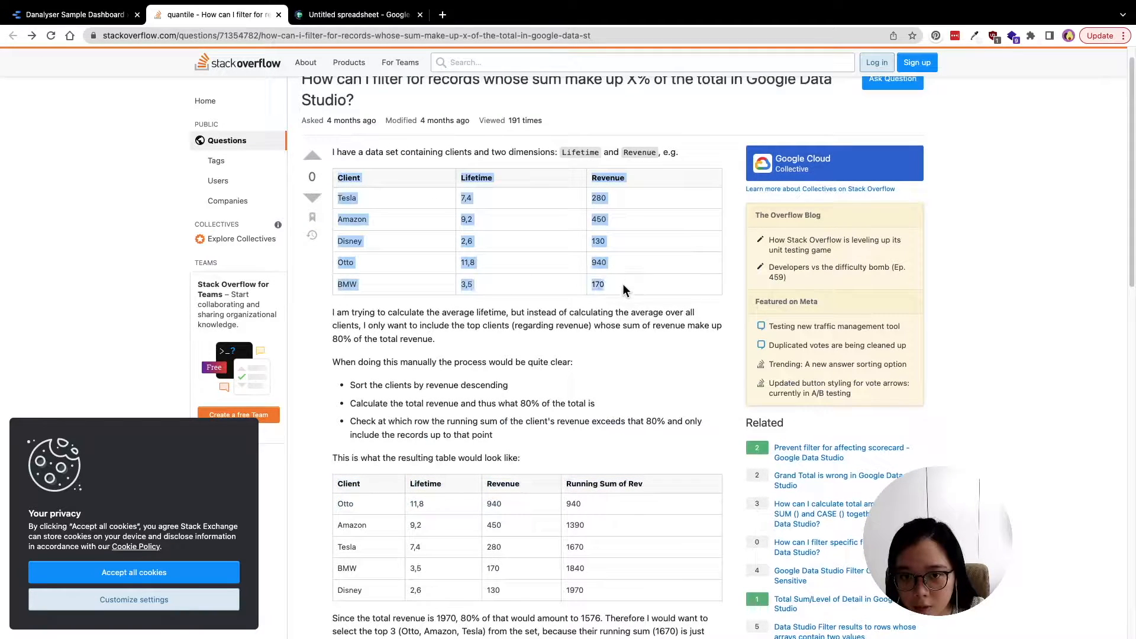
- Insert the copied client table into the untitled spreadsheet starting at cell A1, using Paste special
left_click(362, 14)
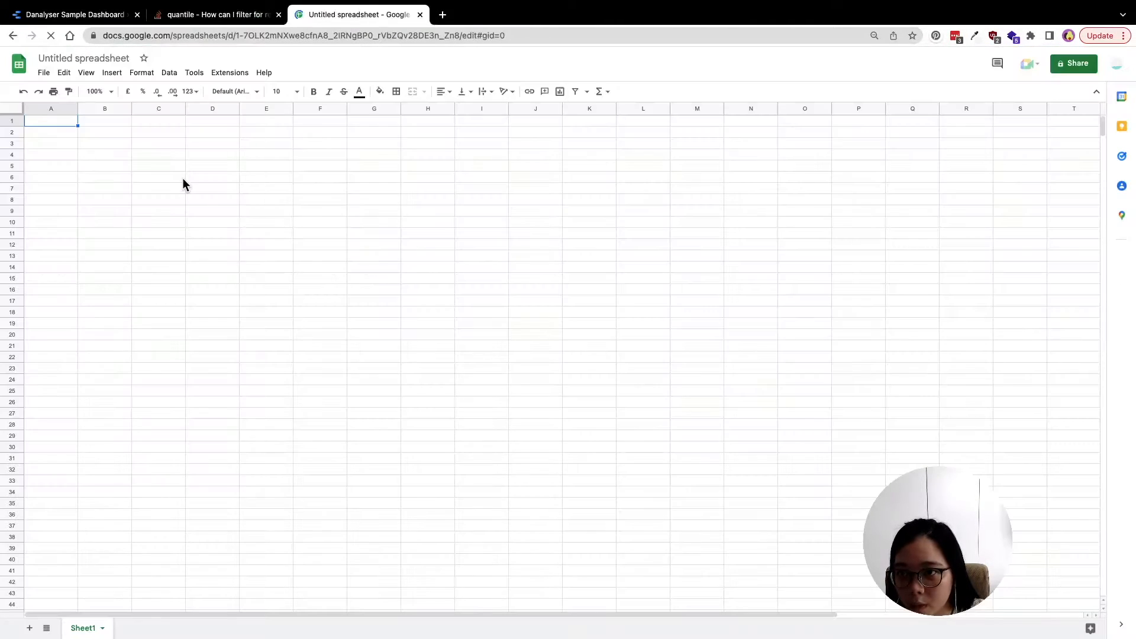
right_click(62, 122)
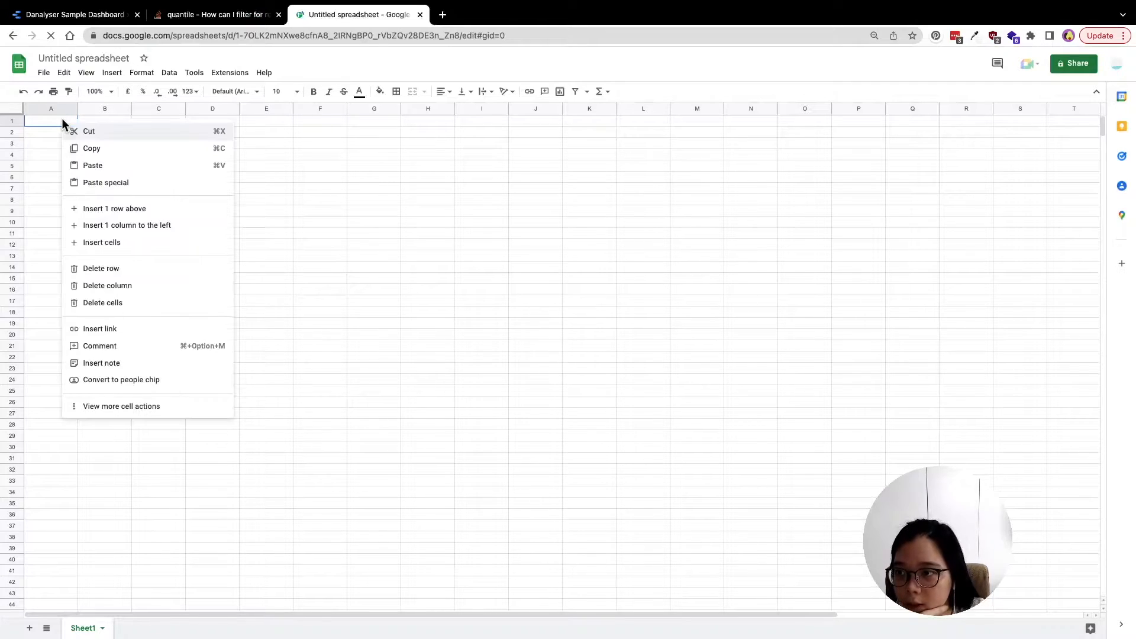
mouse_move(227, 189)
left_click(254, 187)
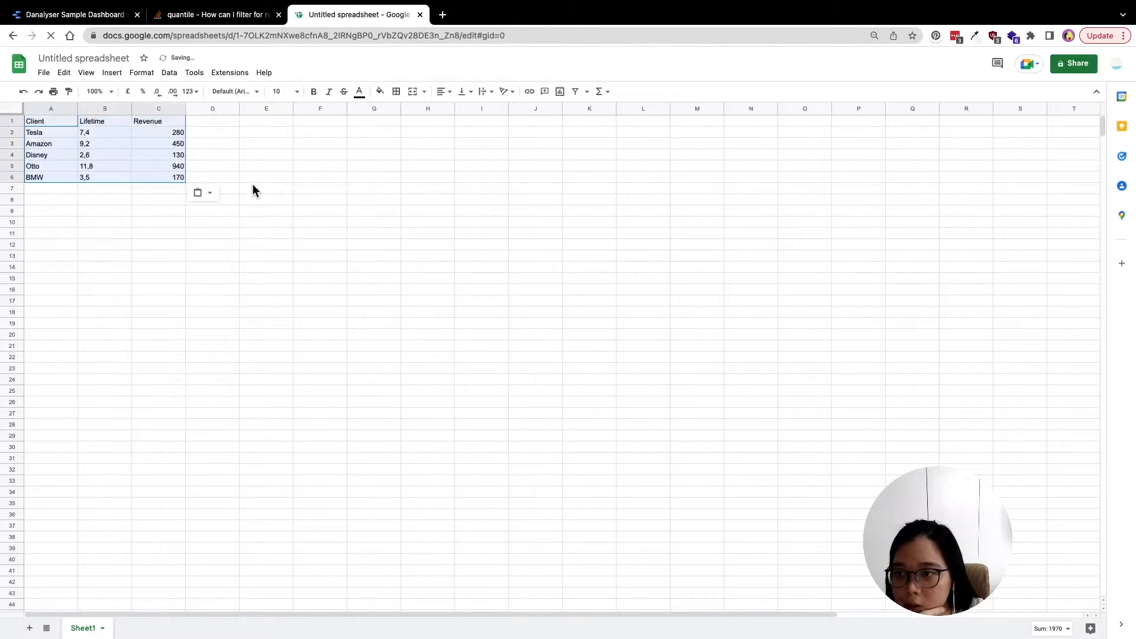
left_click(252, 183)
- Format the header row A1:C1 with a black fill and white text
left_click_drag(56, 122, 175, 123)
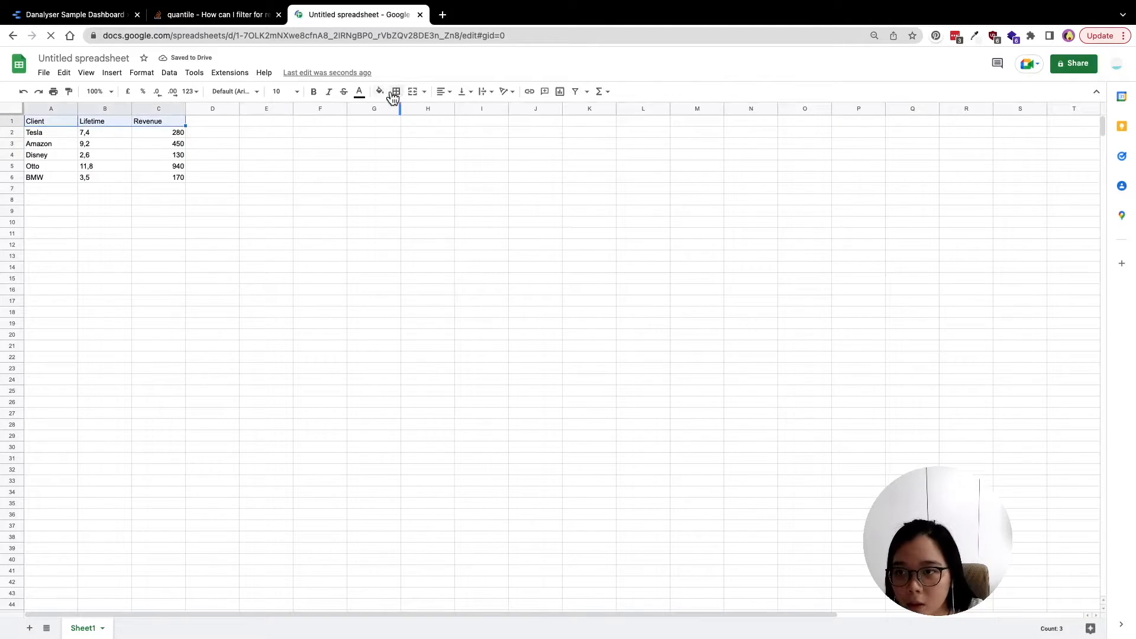
left_click(380, 91)
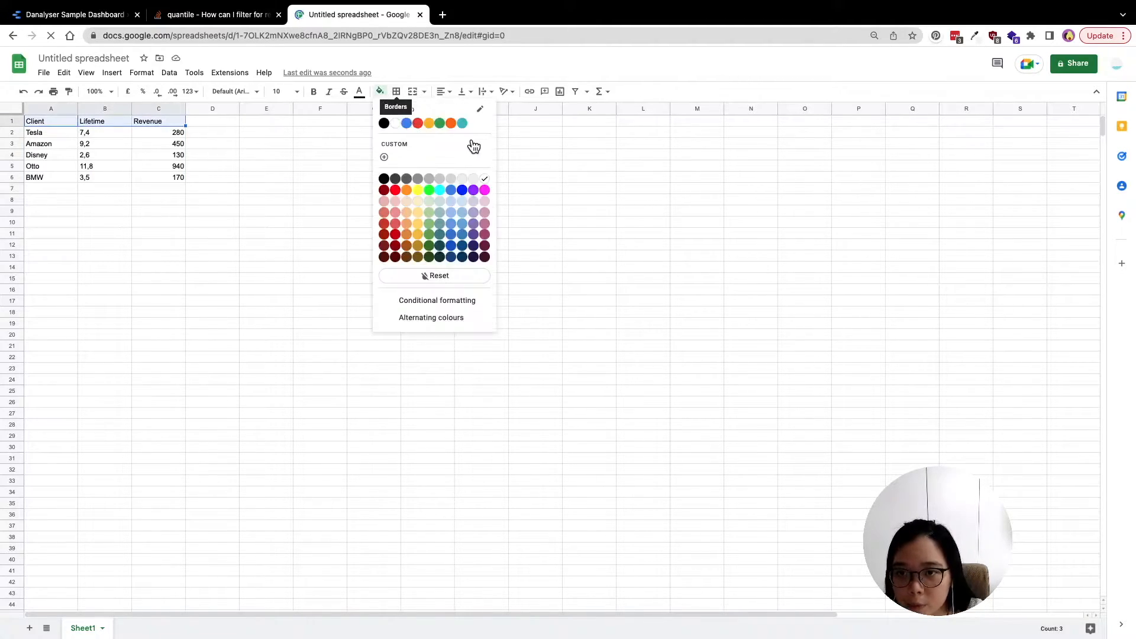
left_click(384, 123)
left_click(359, 91)
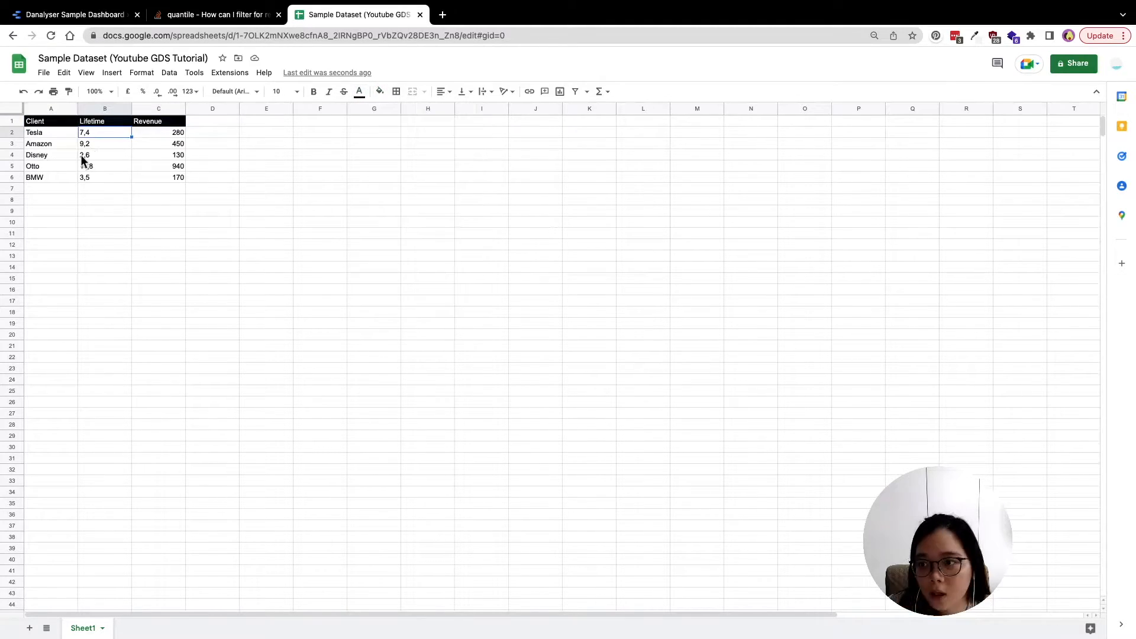
- Replace the decimal commas in Lifetime cells B2:B6 with points, giving 7.4, 9.2, 2.6, 11.8 and 3.5
double_click(94, 132)
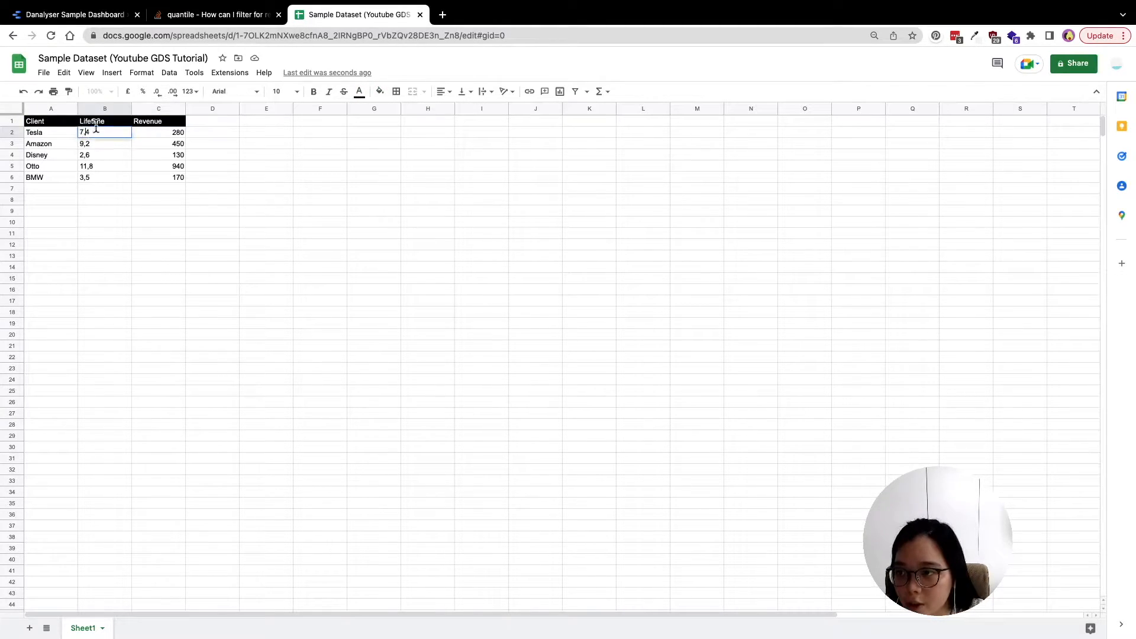
type(".")
key("Return")
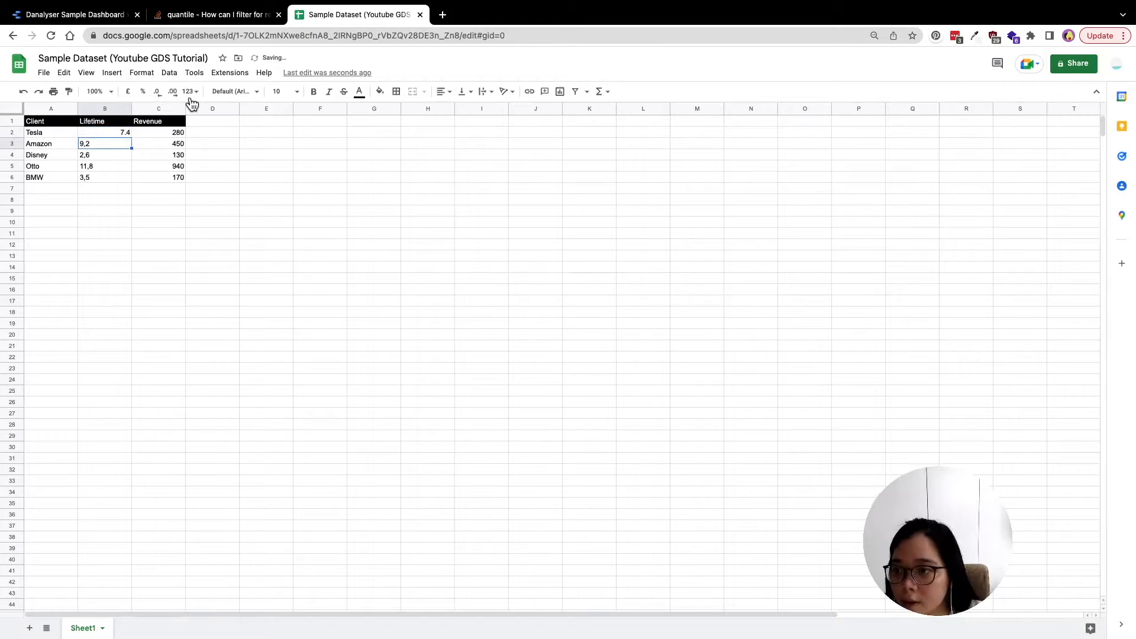
double_click(89, 144)
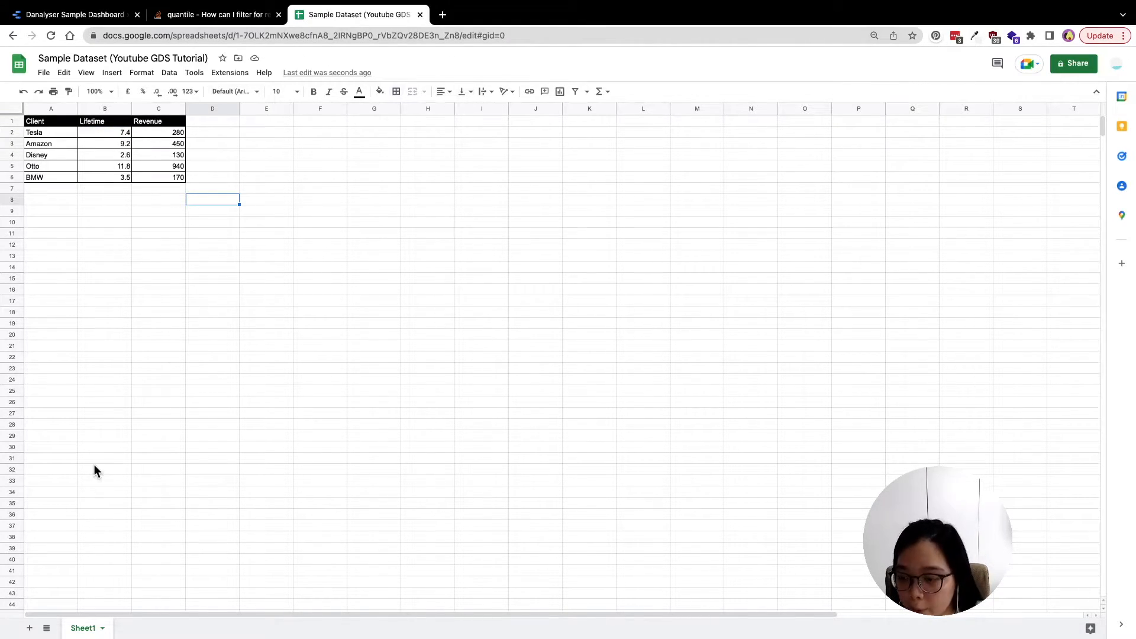
left_click(172, 198)
- Add a second sheet to the spreadsheet and rename the sheet holding the client table DATA
left_click(29, 629)
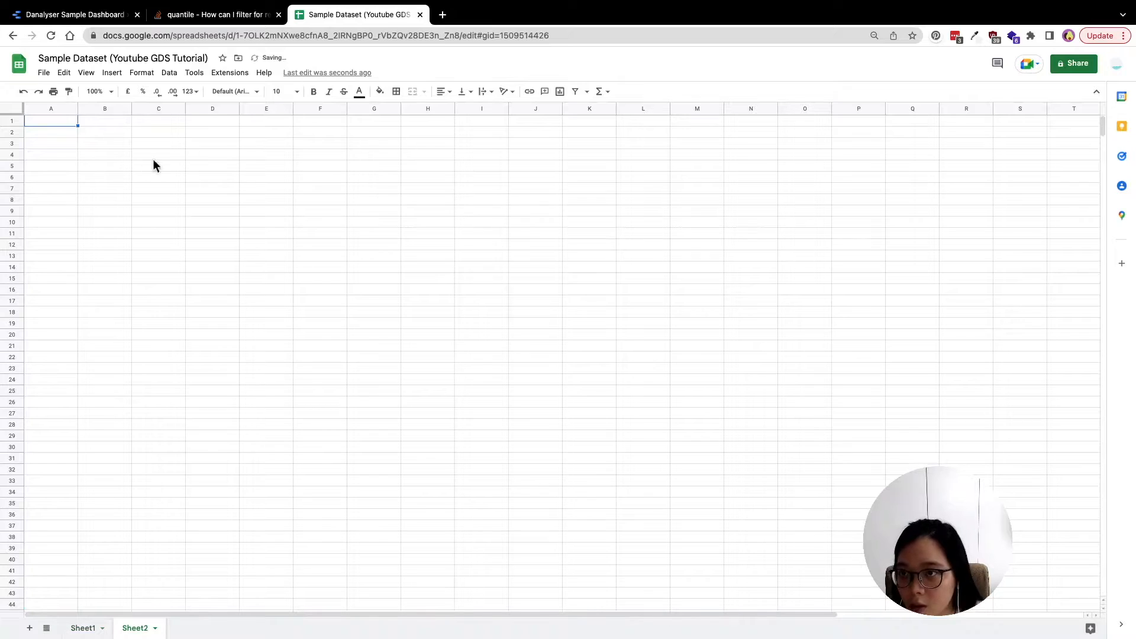
left_click(90, 630)
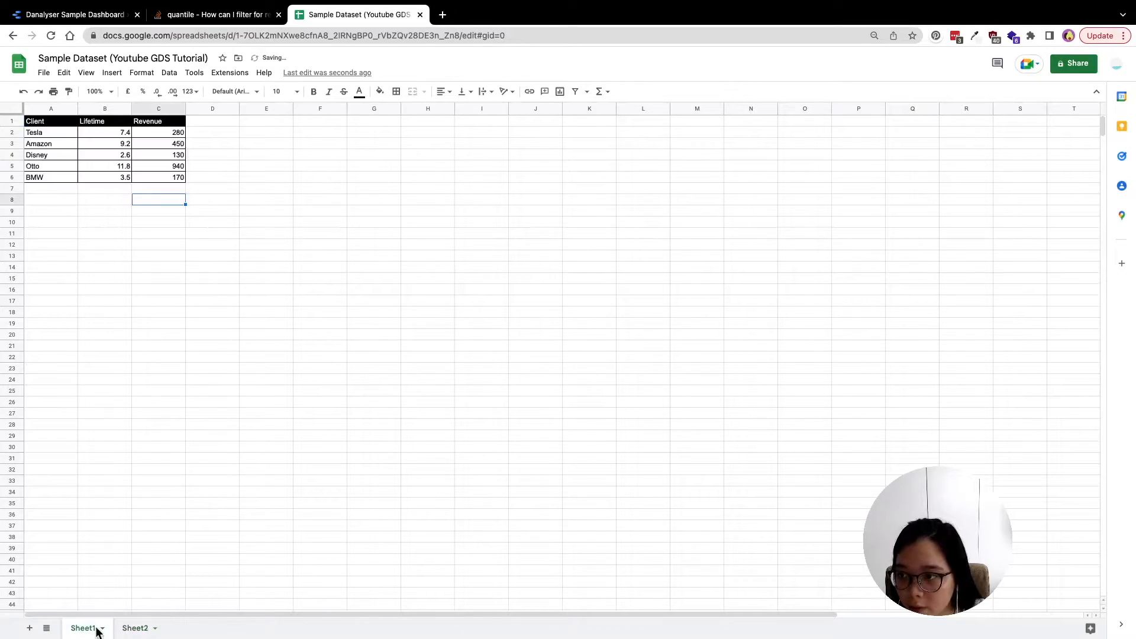
double_click(97, 631)
type("DATA")
key("Return")
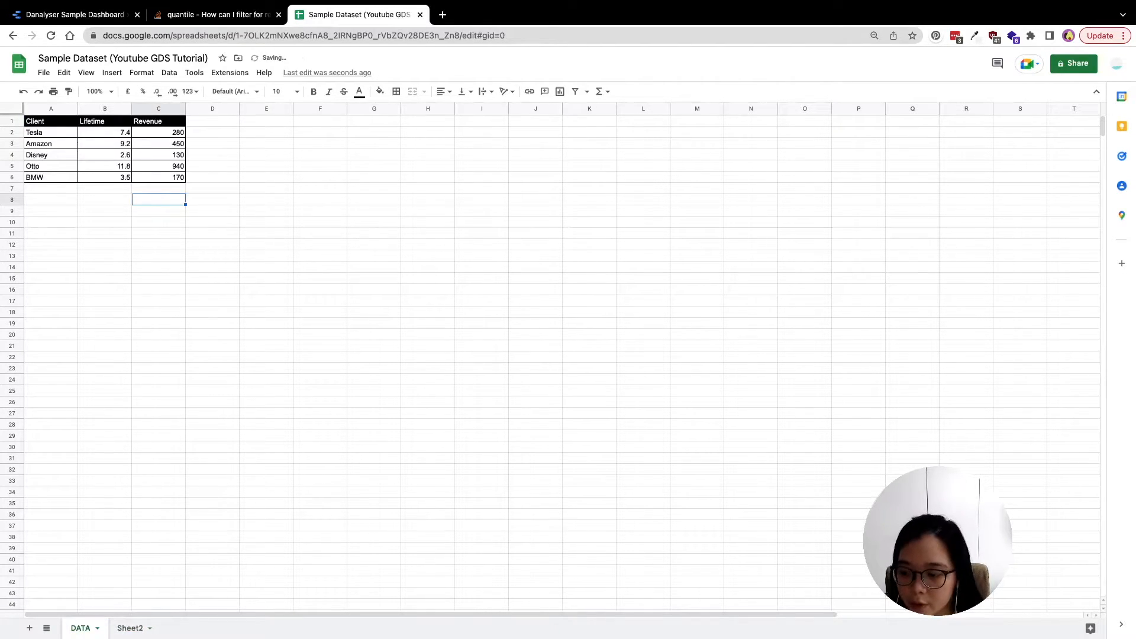
- Rename the empty second sheet TRANSFORMED_DATA
left_click(132, 630)
double_click(154, 630)
type("TR")
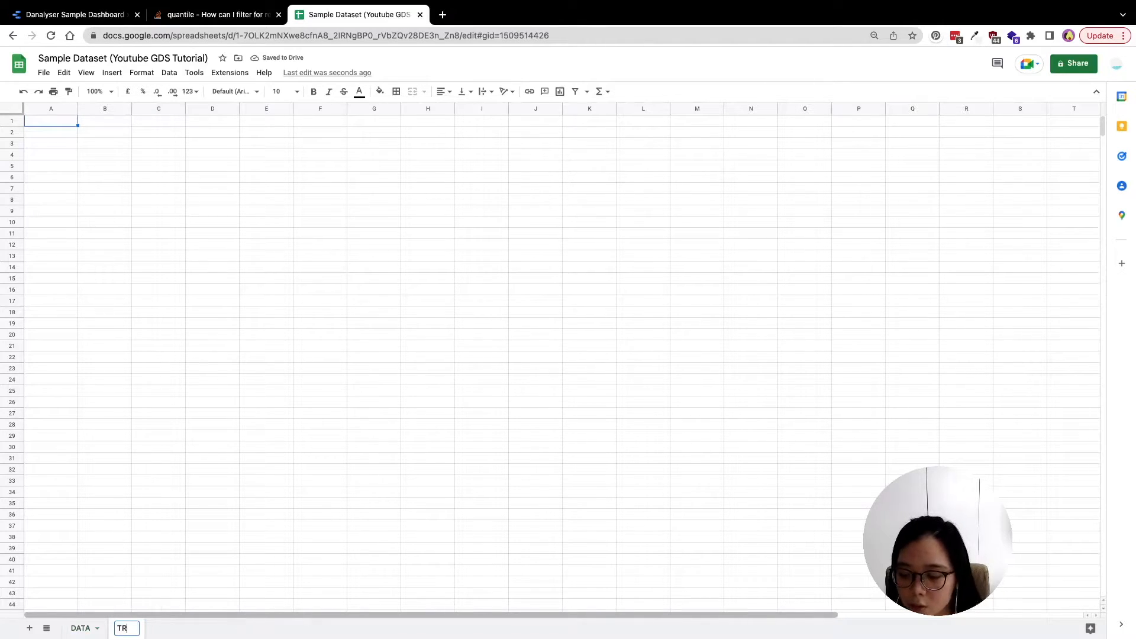
type("ANSFORMED_DATA")
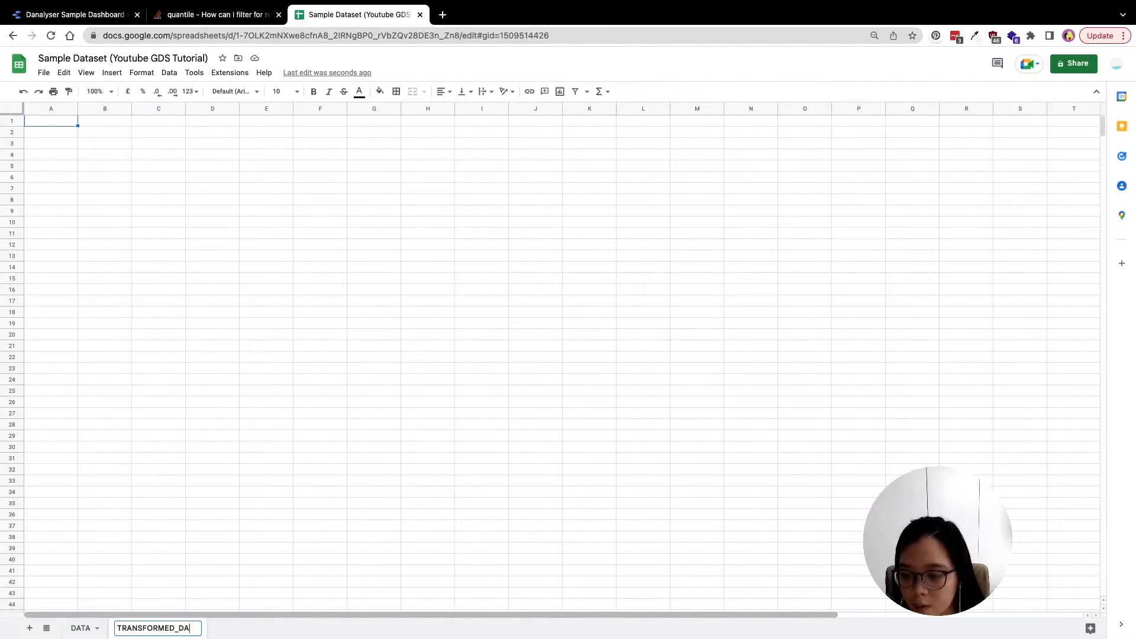
key("Return")
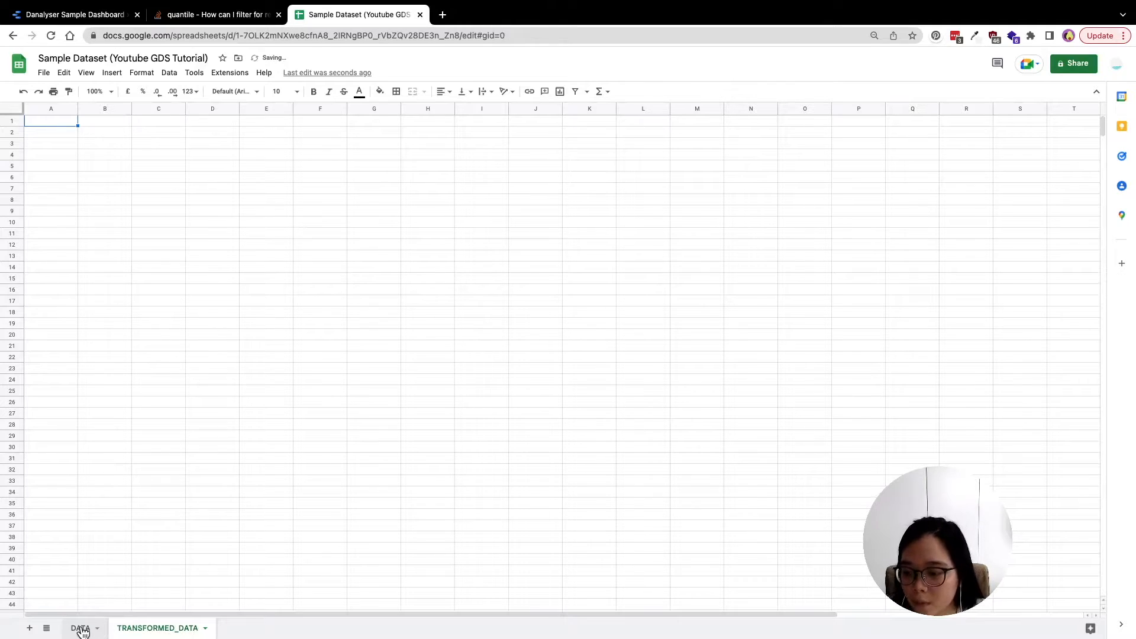
- Pull the client rows from the DATA sheet into TRANSFORMED_DATA with the array formula ={DATA!A2:C} in cell A1
left_click(81, 627)
left_click(159, 626)
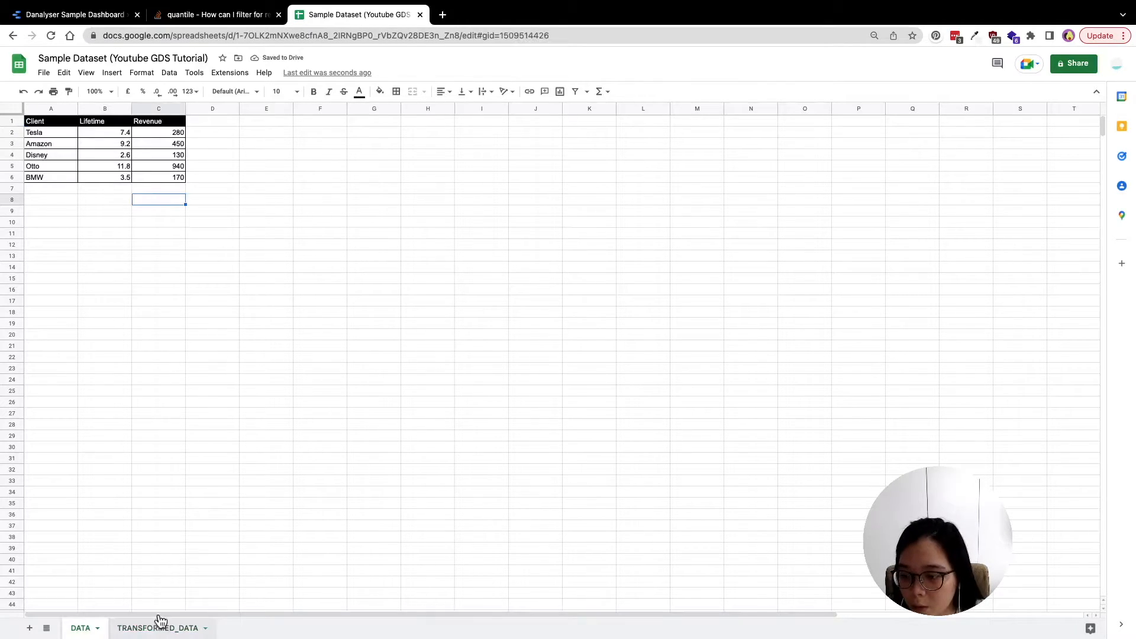
left_click(66, 122)
type("={")
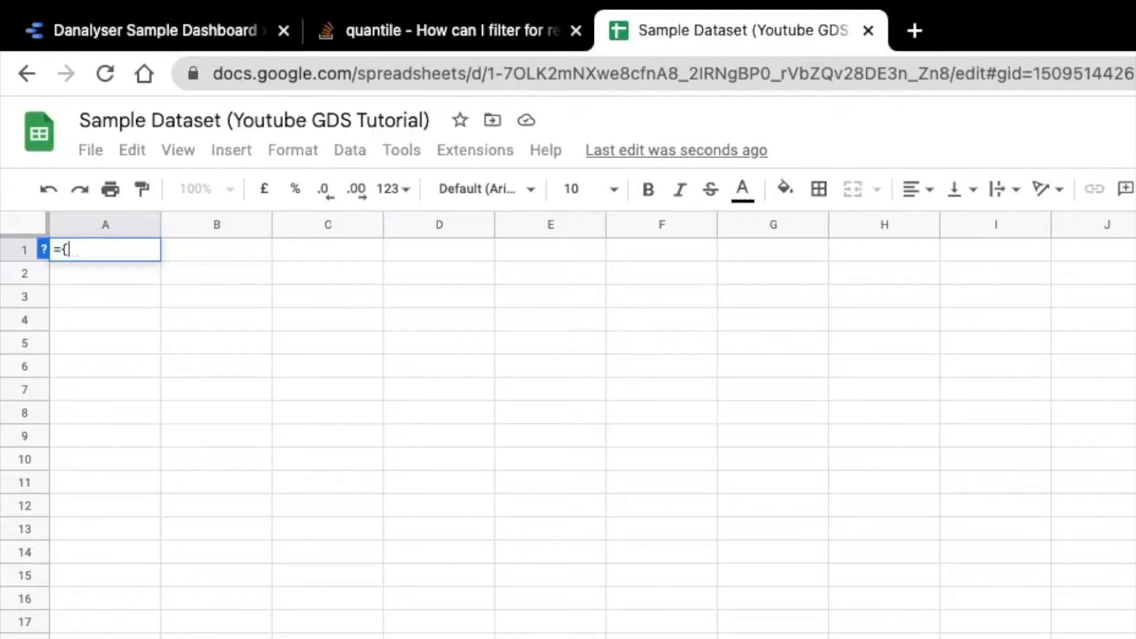
left_click(81, 628)
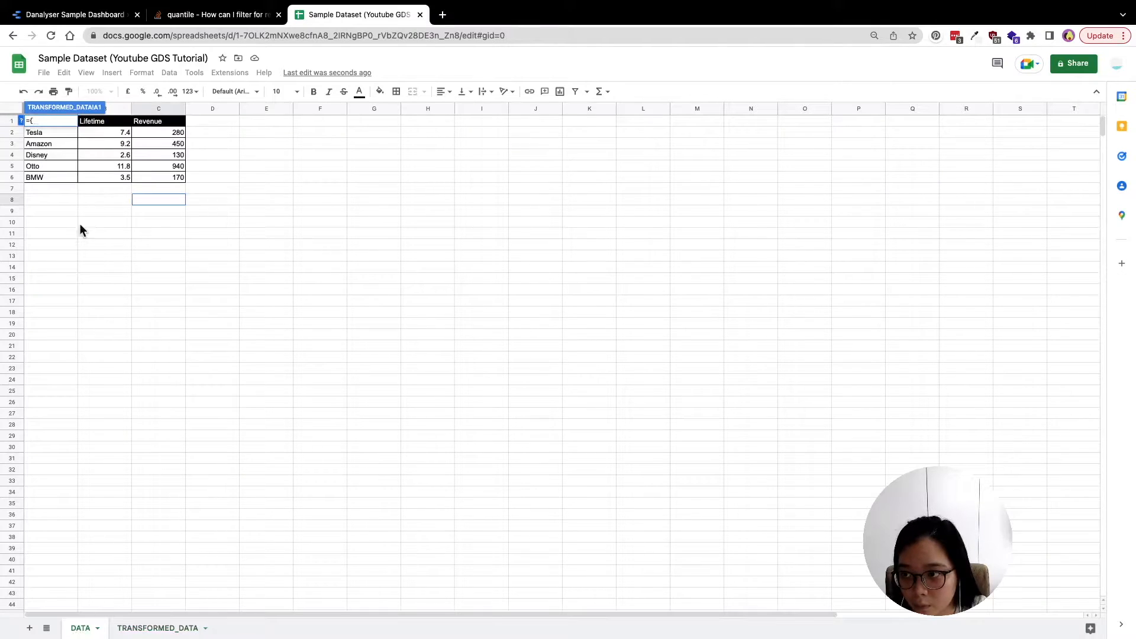
left_click_drag(62, 134, 170, 176)
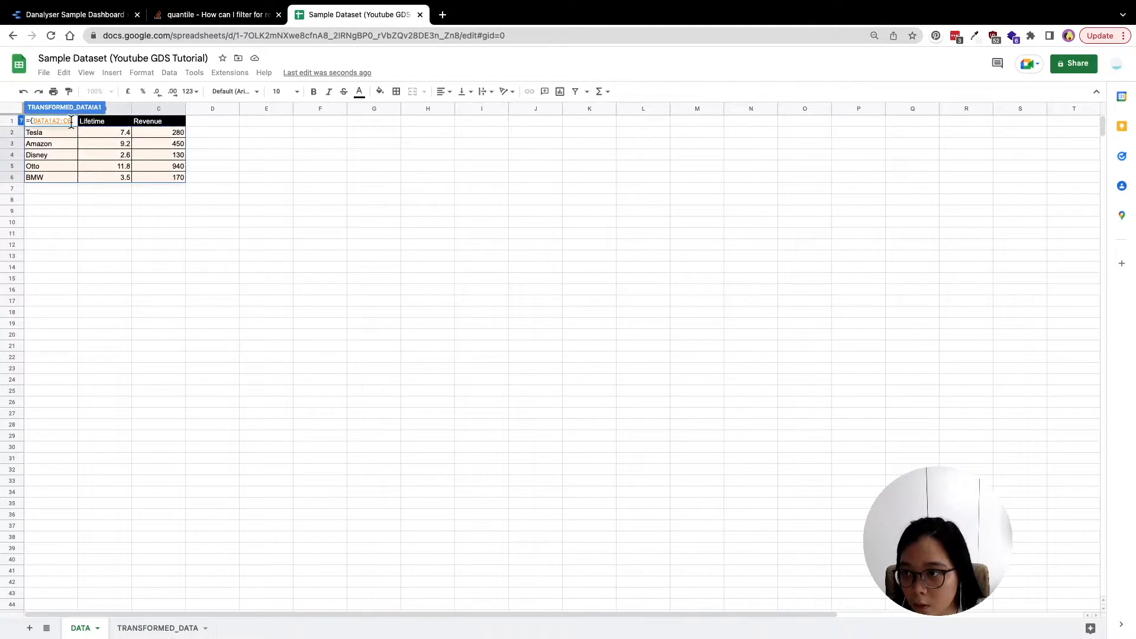
left_click(73, 122)
type("}")
key("Return")
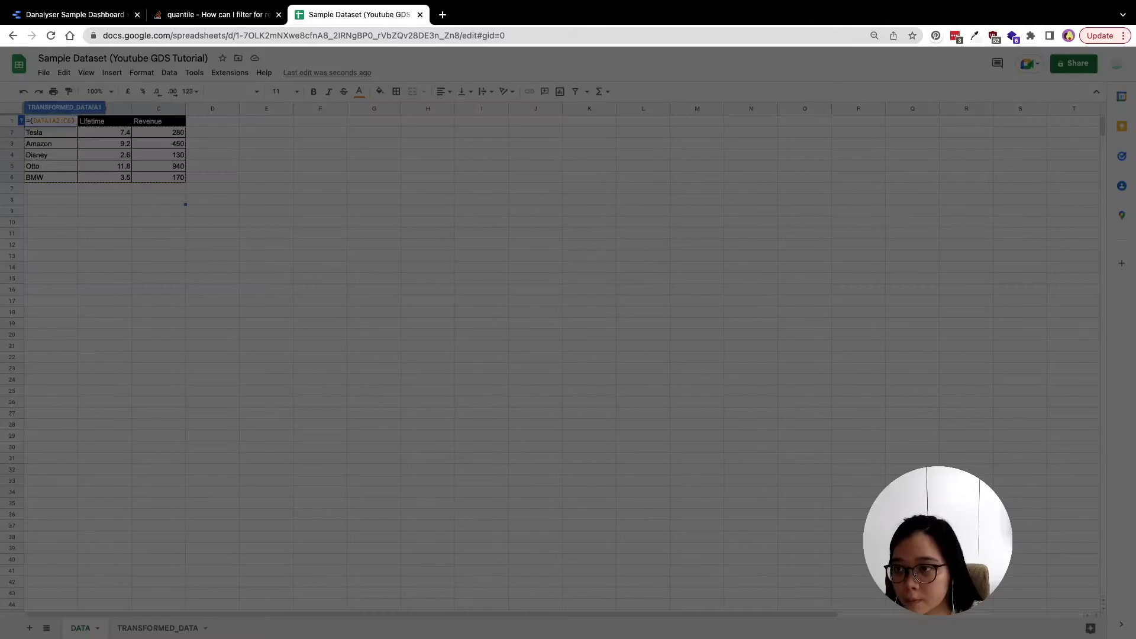
left_click(694, 378)
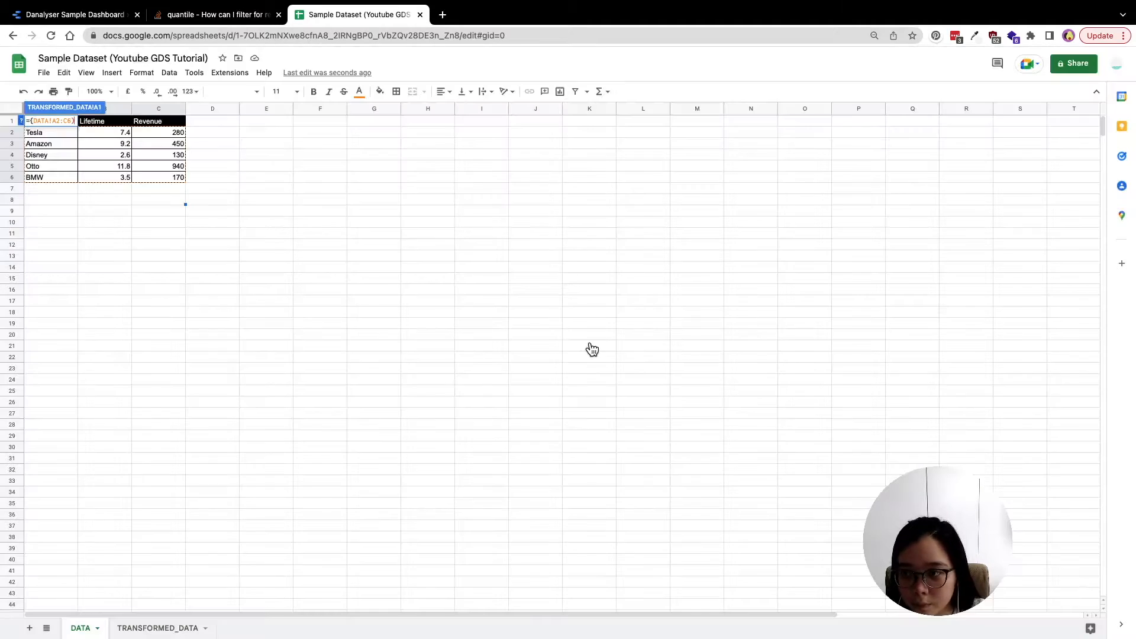
key("BackSpace")
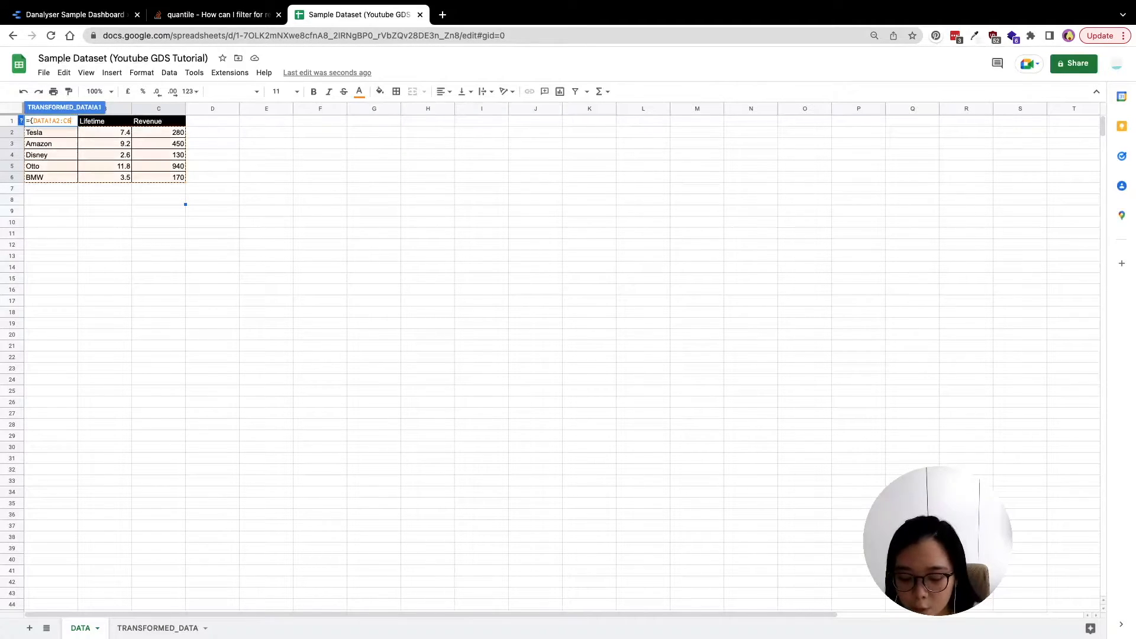
key("Return")
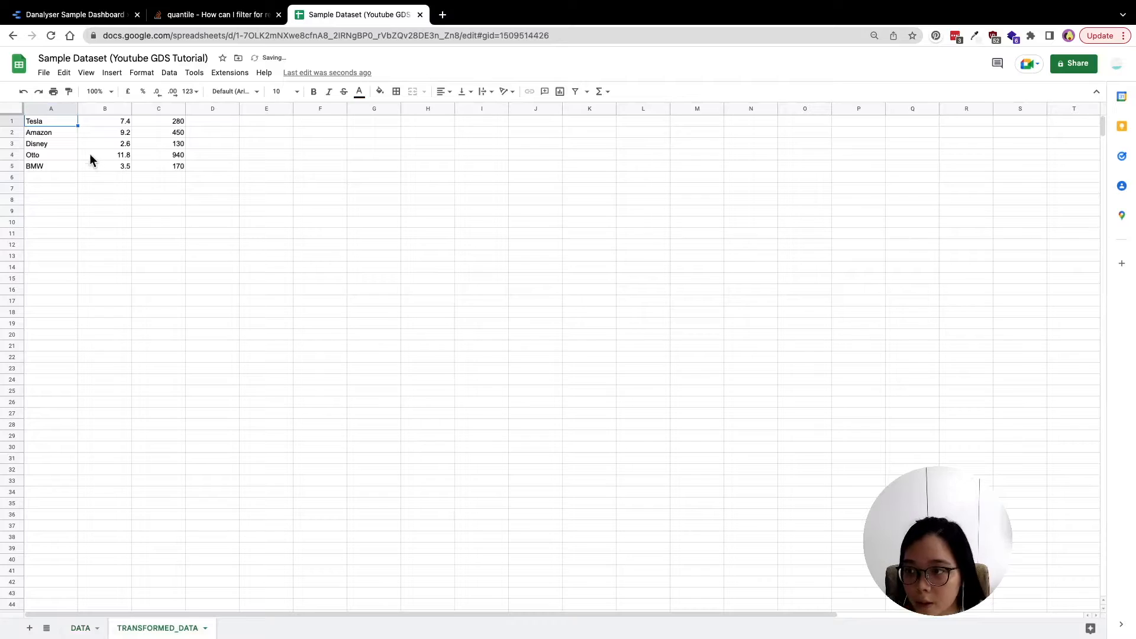
- Insert one empty row above row 1 of TRANSFORMED_DATA
right_click(11, 120)
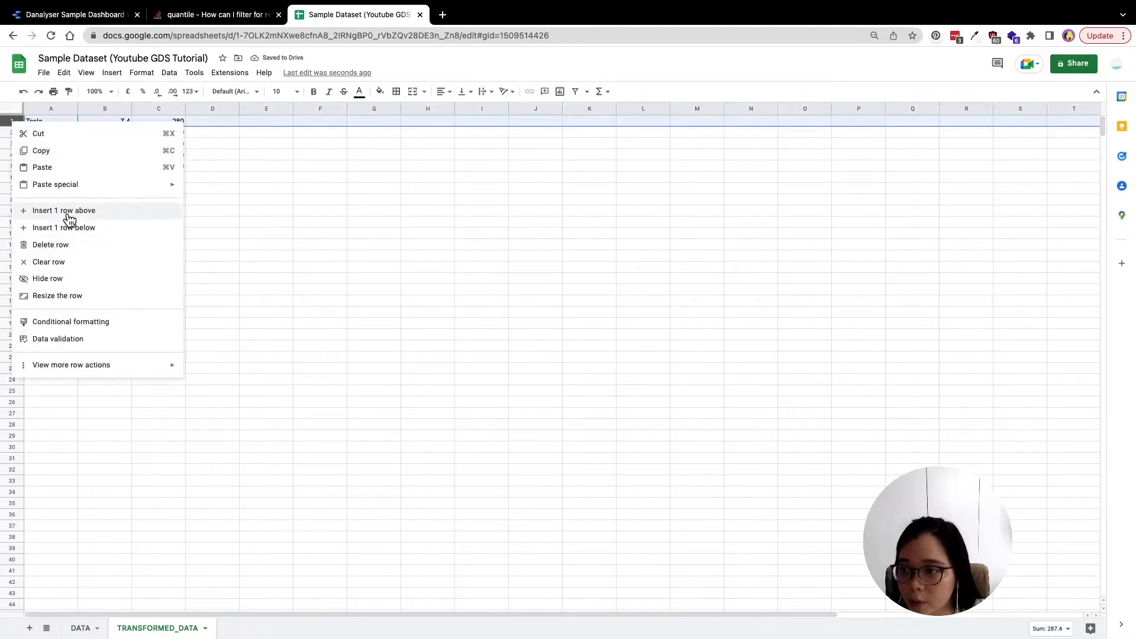
key("Return")
left_click(266, 219)
- Enter the column headers Client Name, Lifetime and Revenue in cells A1:C1 of TRANSFORMED_DATA
left_click(45, 120)
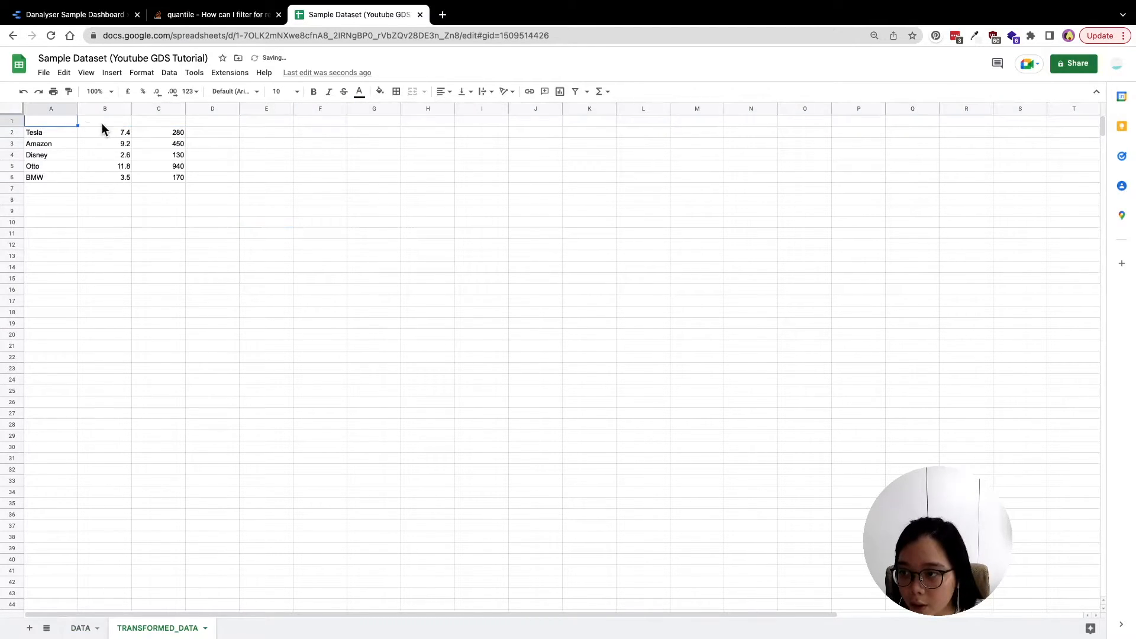
type("Client Name")
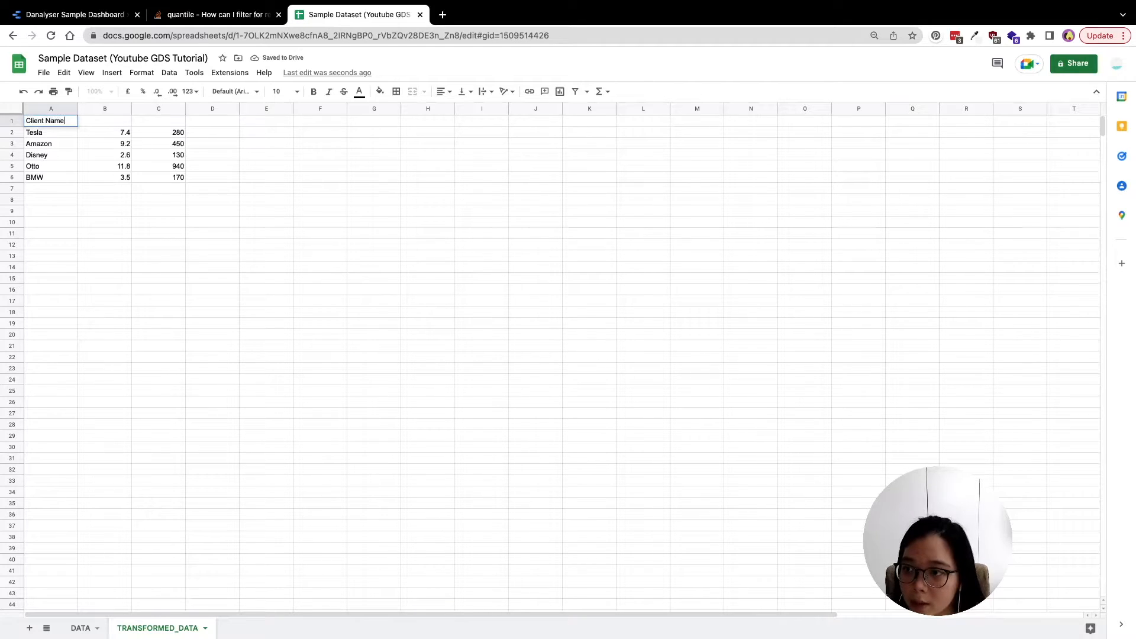
left_click(106, 122)
type("L")
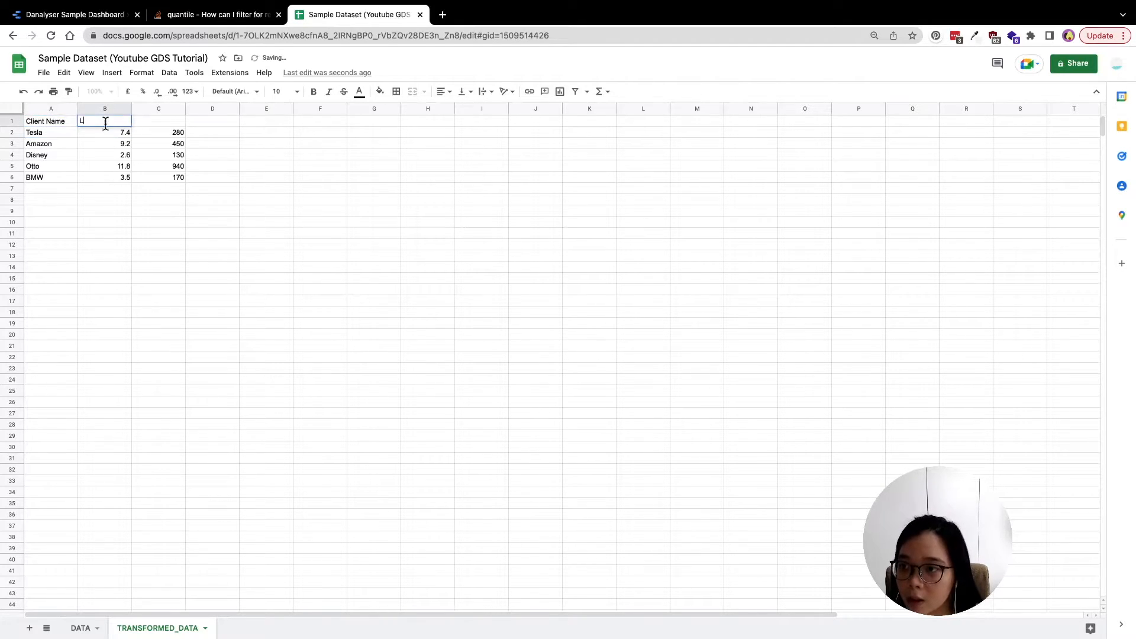
type("ifetime")
key("Tab")
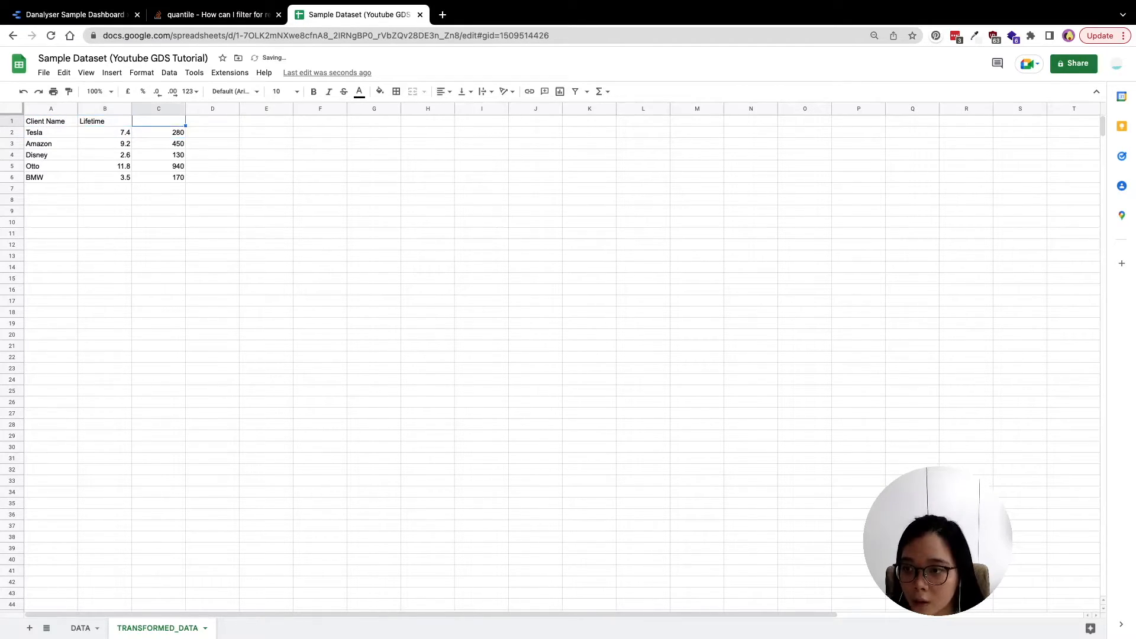
type("Re")
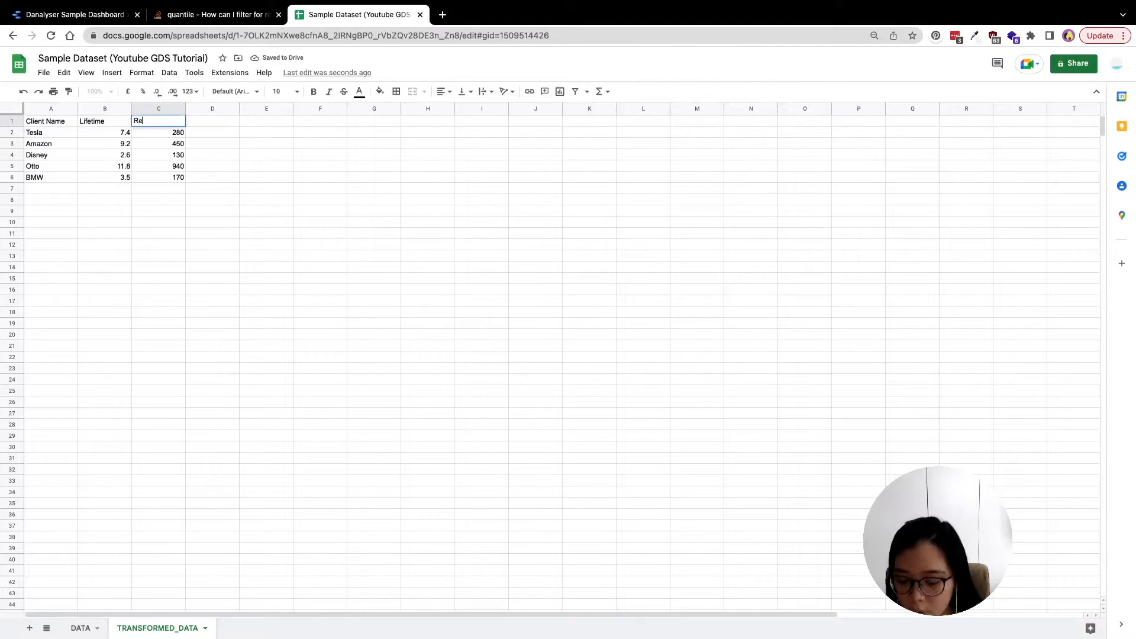
type("venue")
key("Return")
- Format the TRANSFORMED_DATA header cells A1:C1 with a black fill and white text
left_click_drag(48, 119, 162, 118)
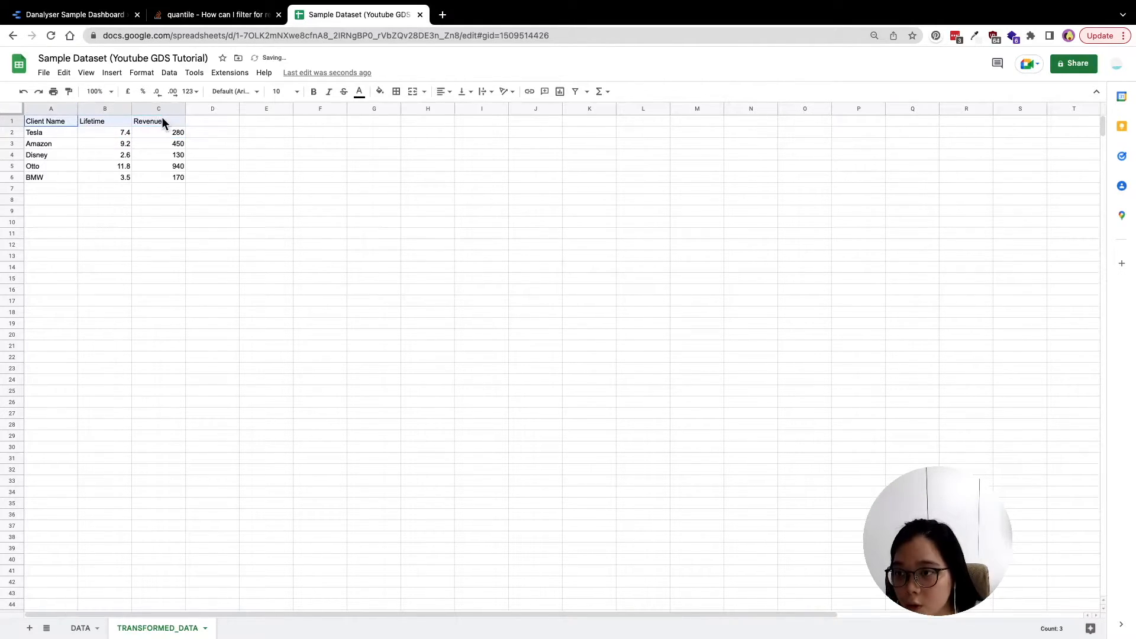
left_click(380, 91)
left_click(384, 123)
left_click(360, 91)
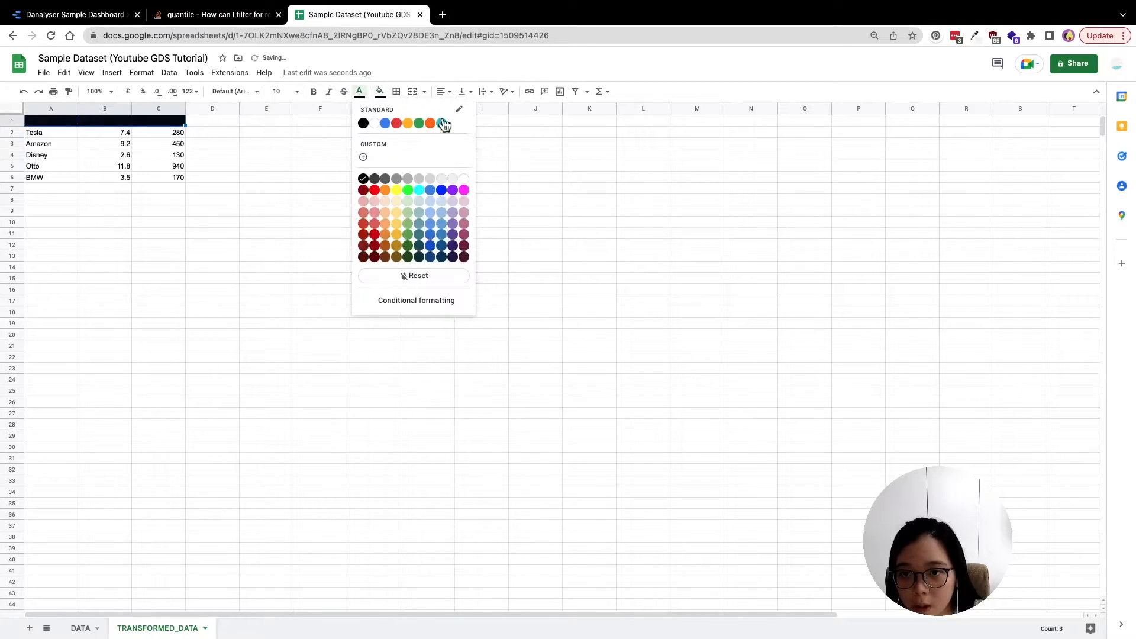
left_click(467, 175)
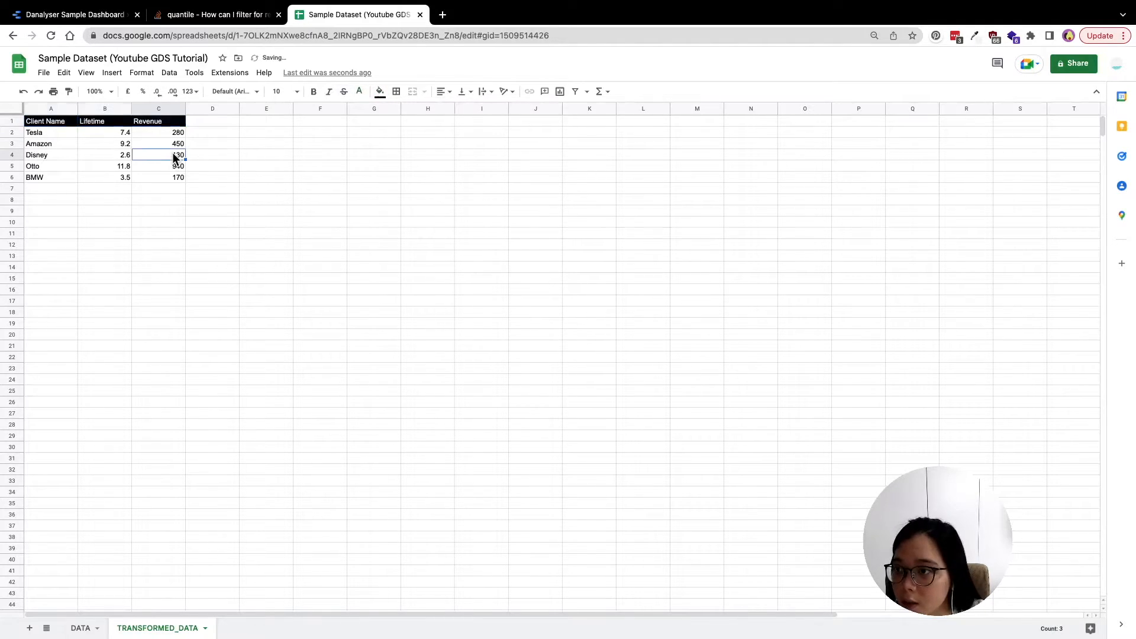
- Wrap the array formula in A2 in a QUERY with the statement SELECT * ORDER BY Col3 DESC to sort by revenue
double_click(57, 134)
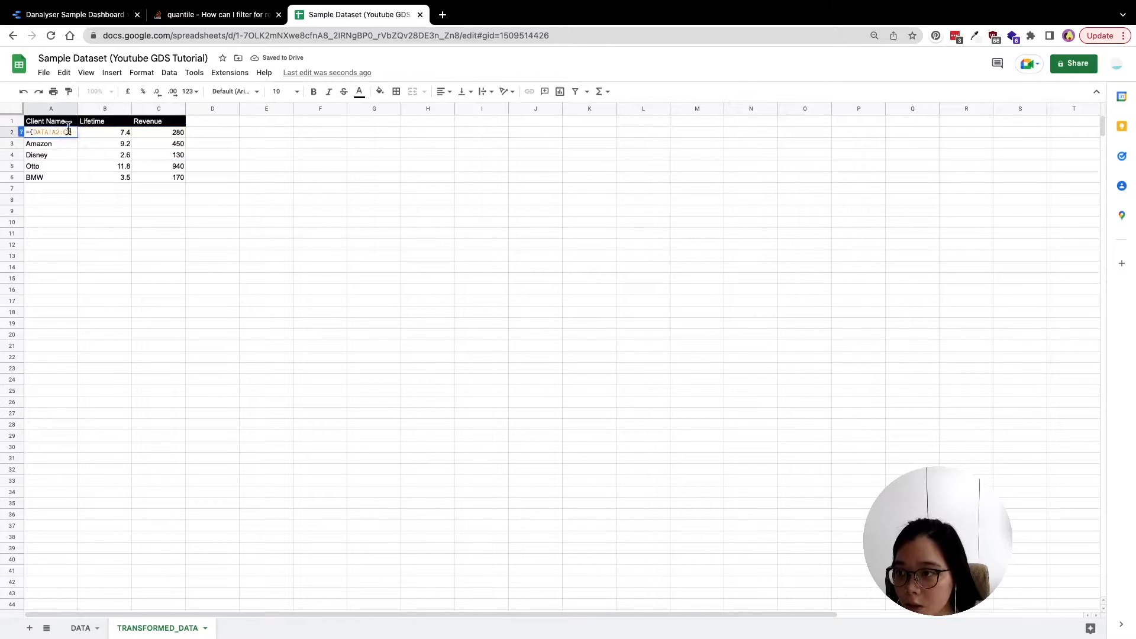
left_click(29, 132)
type("QUERY(")
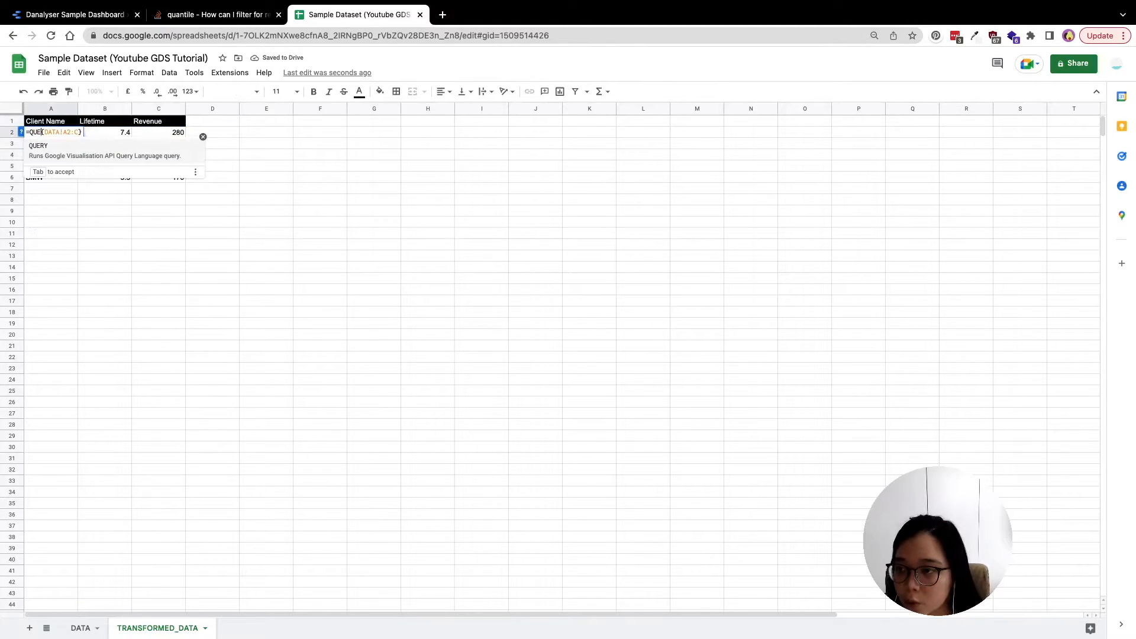
type(",\"SELECT *")
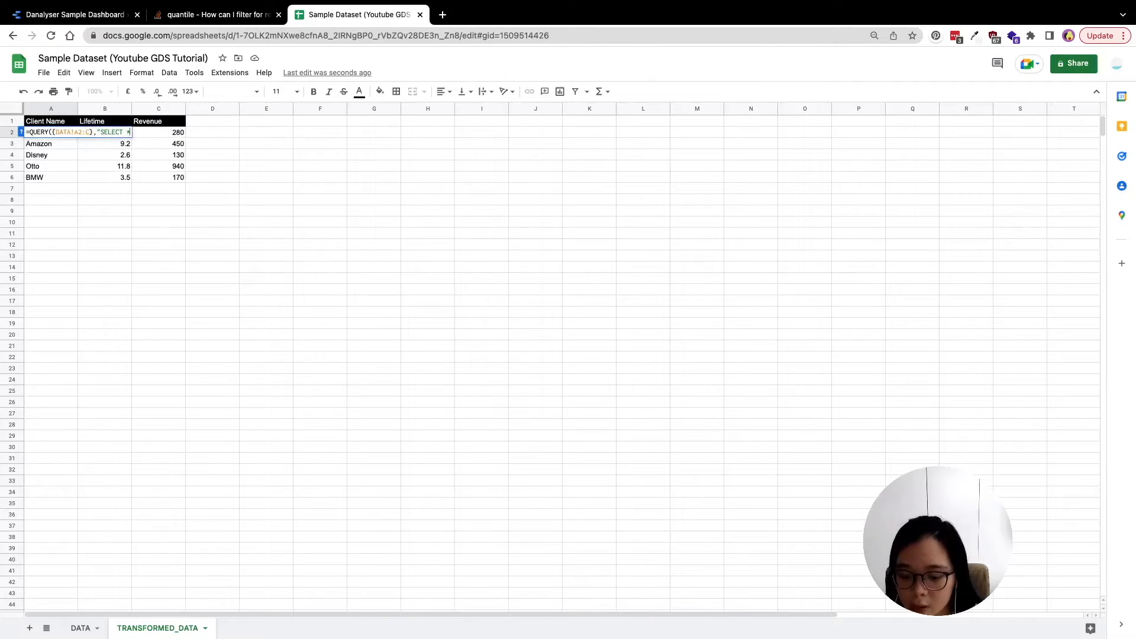
left_click_drag(94, 133, 55, 132)
left_click(130, 133)
type("ORDER BY Col3 DESC")
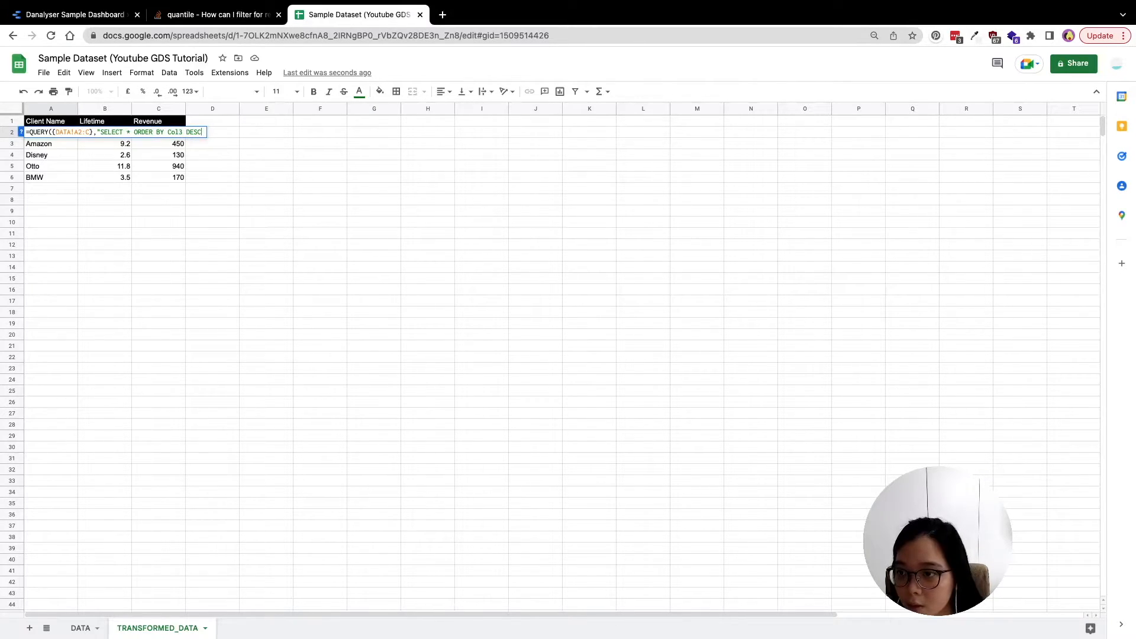
key("Return")
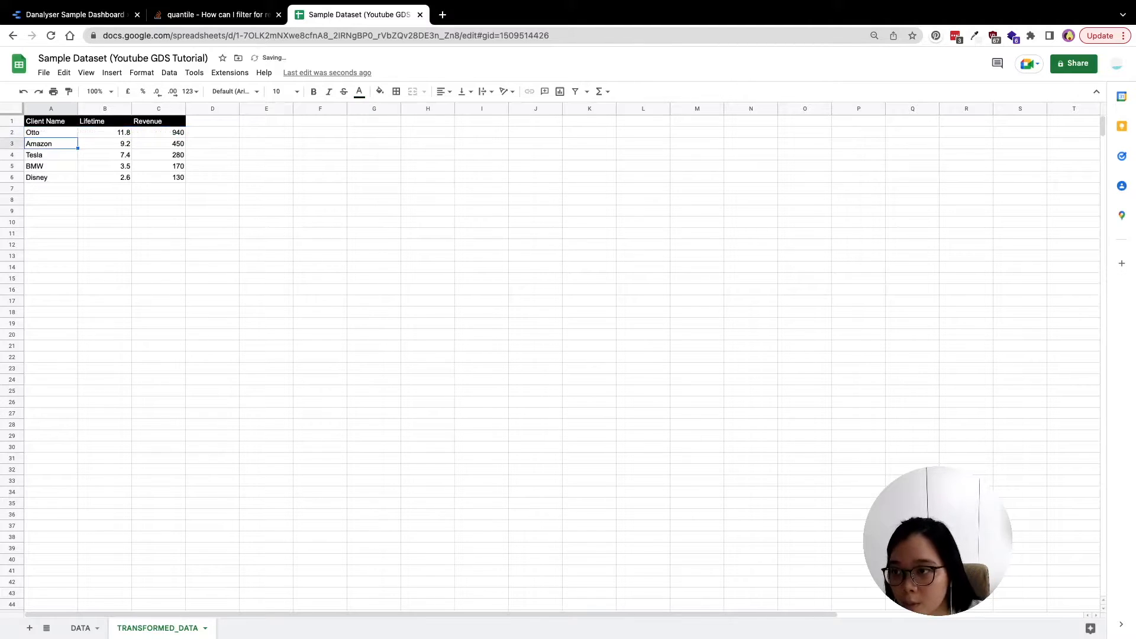
left_click_drag(63, 132, 182, 179)
left_click(175, 220)
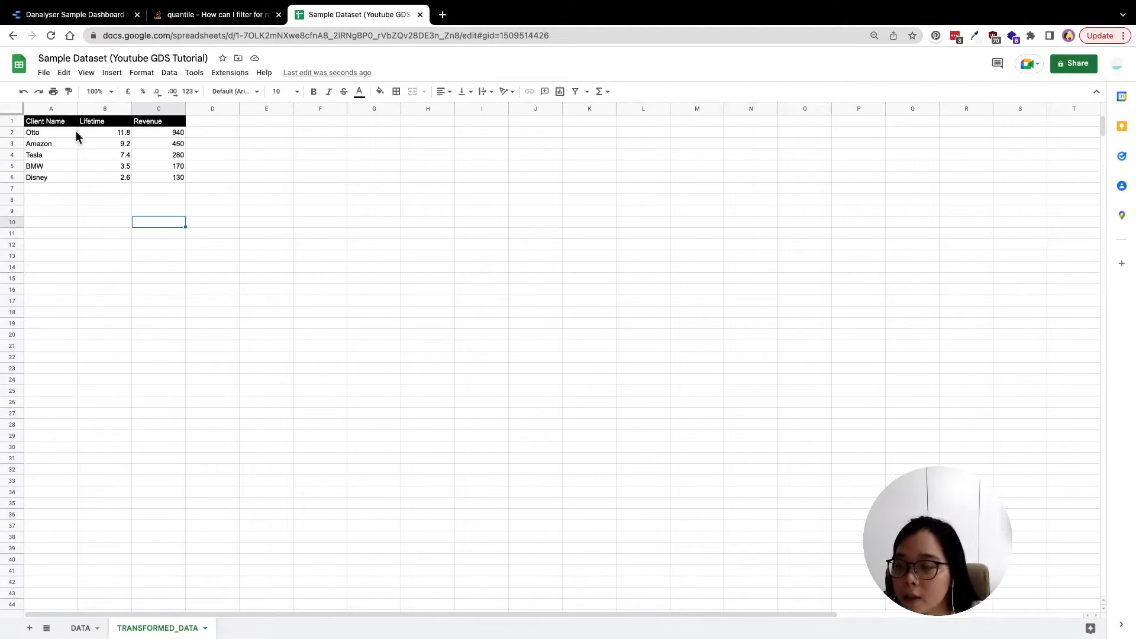
- Enter the header Running Total in cell D1 of TRANSFORMED_DATA
left_click(95, 92)
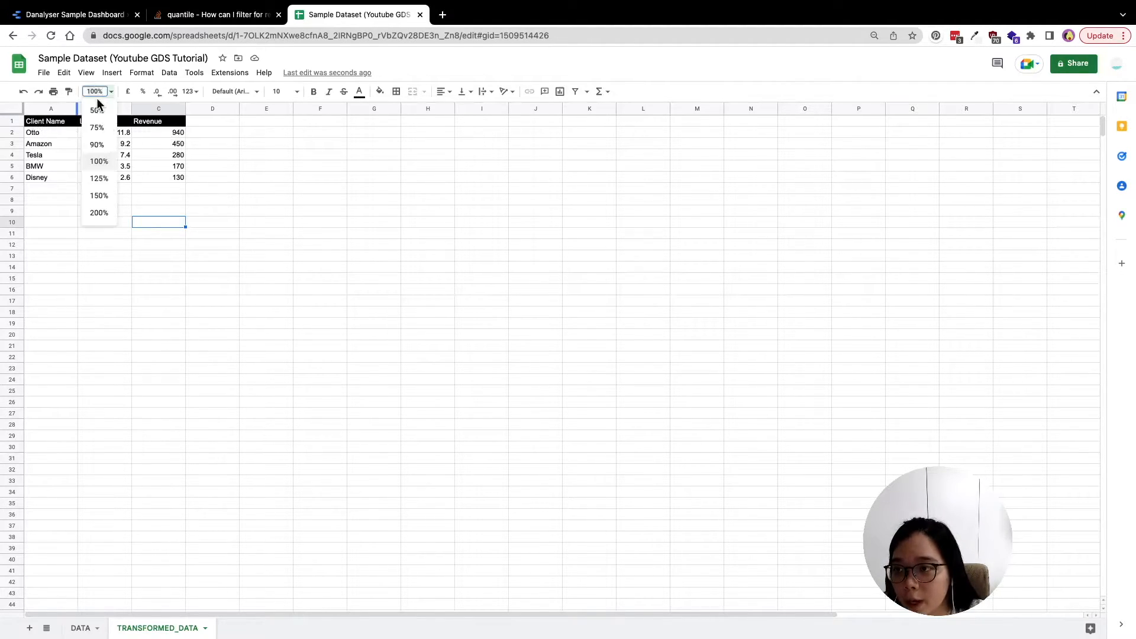
left_click(102, 196)
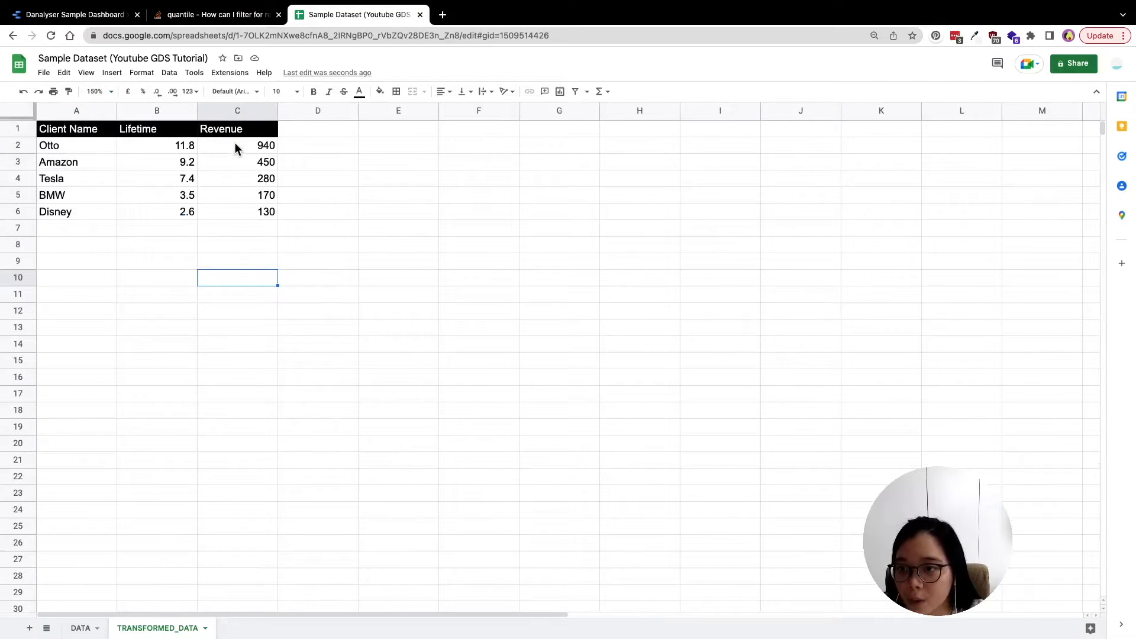
left_click(236, 146)
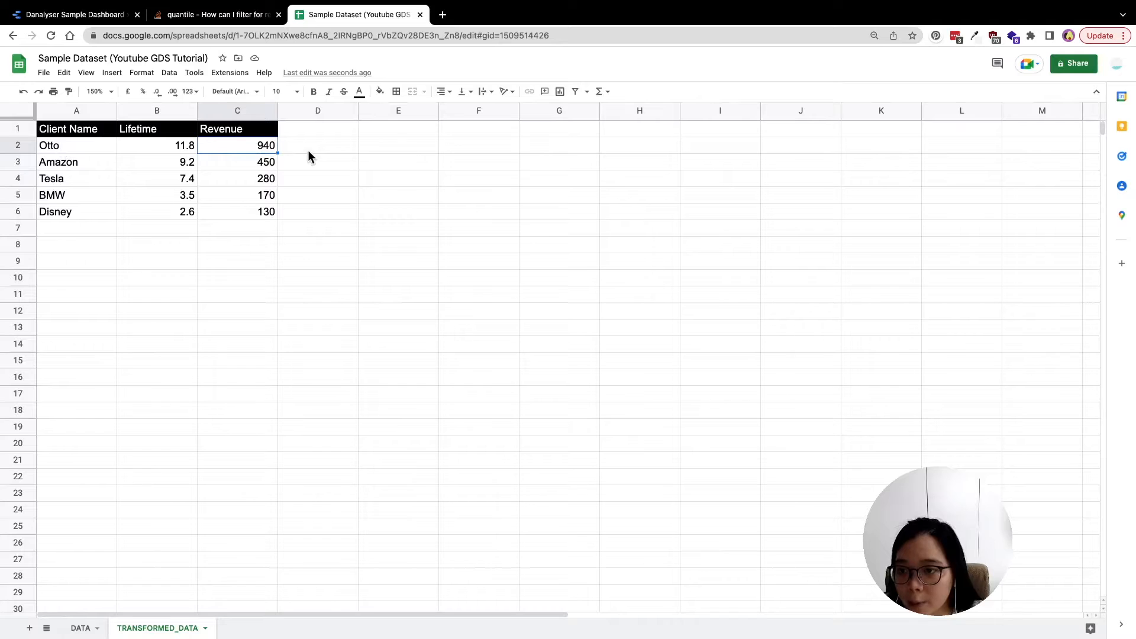
left_click(298, 131)
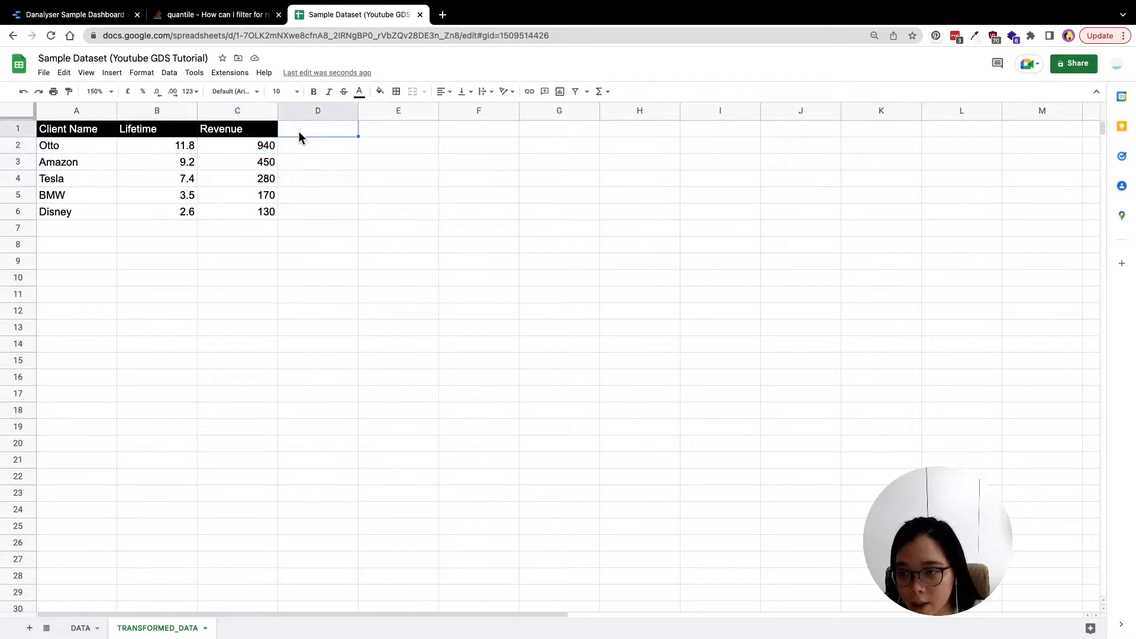
type("Runnin")
key("BackSpace")
type("ing")
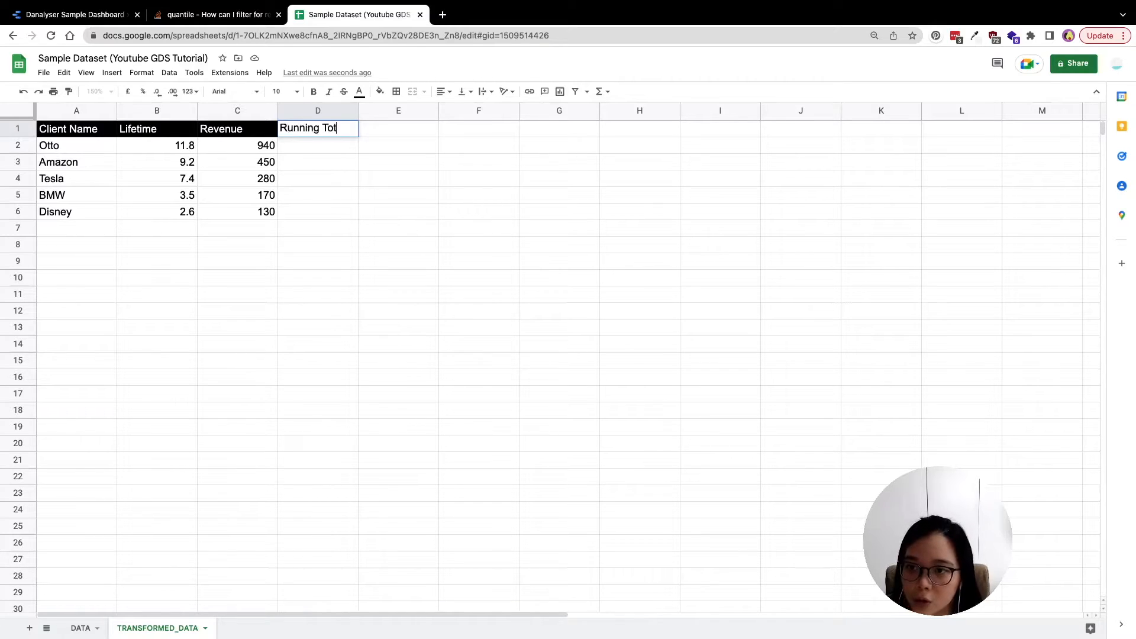
key("Return")
- Enter the formula =C2 in cell D2 as the first running total value
type("=C2")
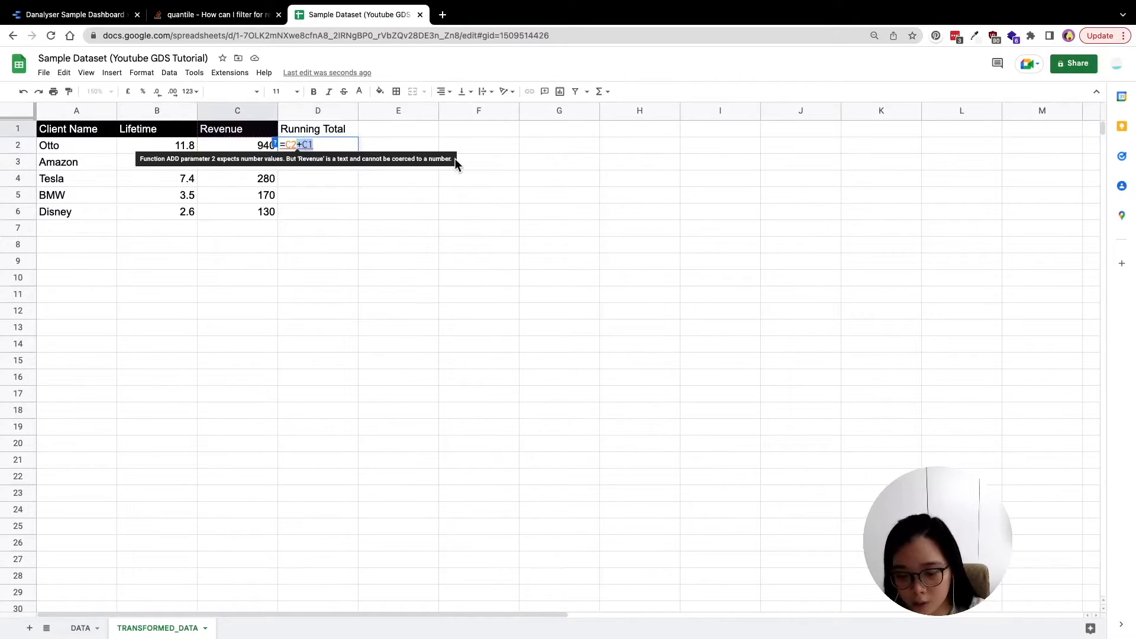
key("Return")
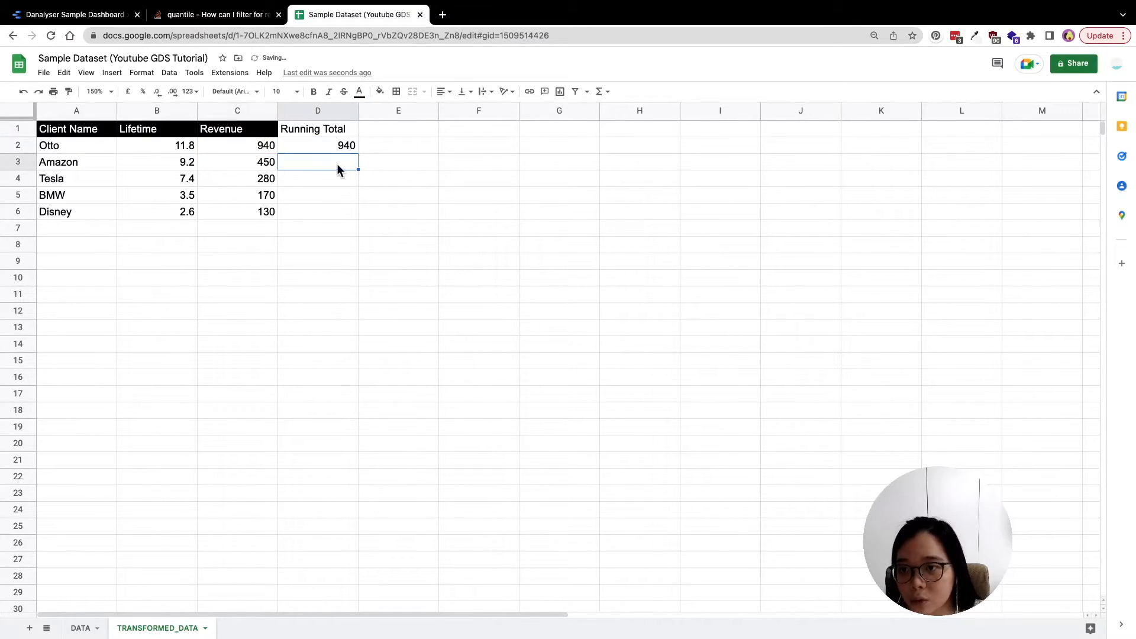
key("Up")
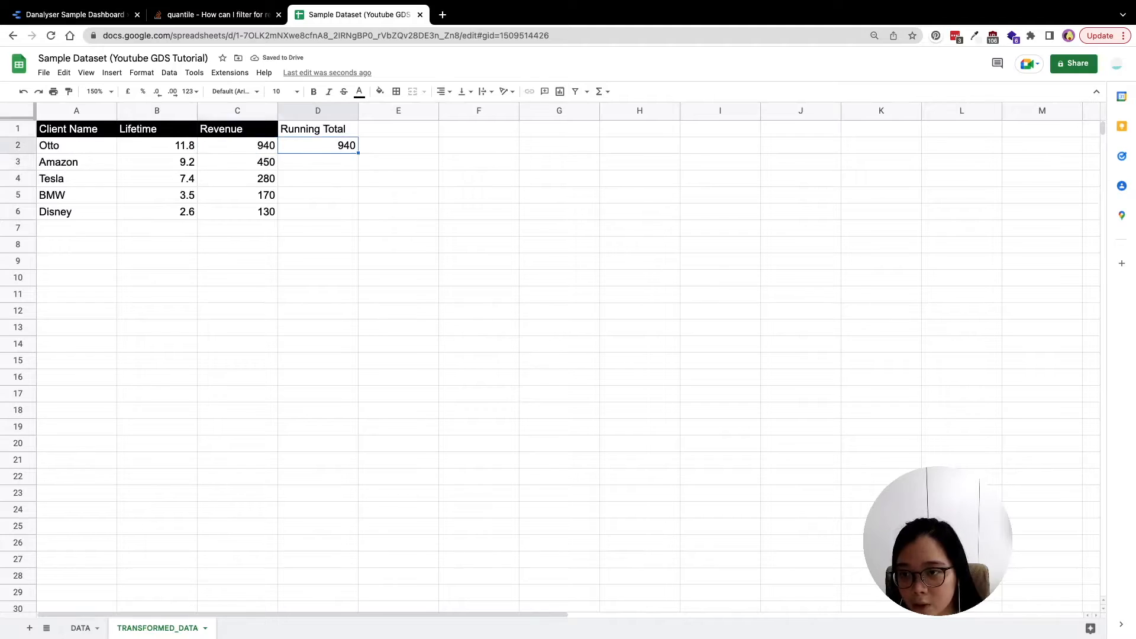
double_click(318, 145)
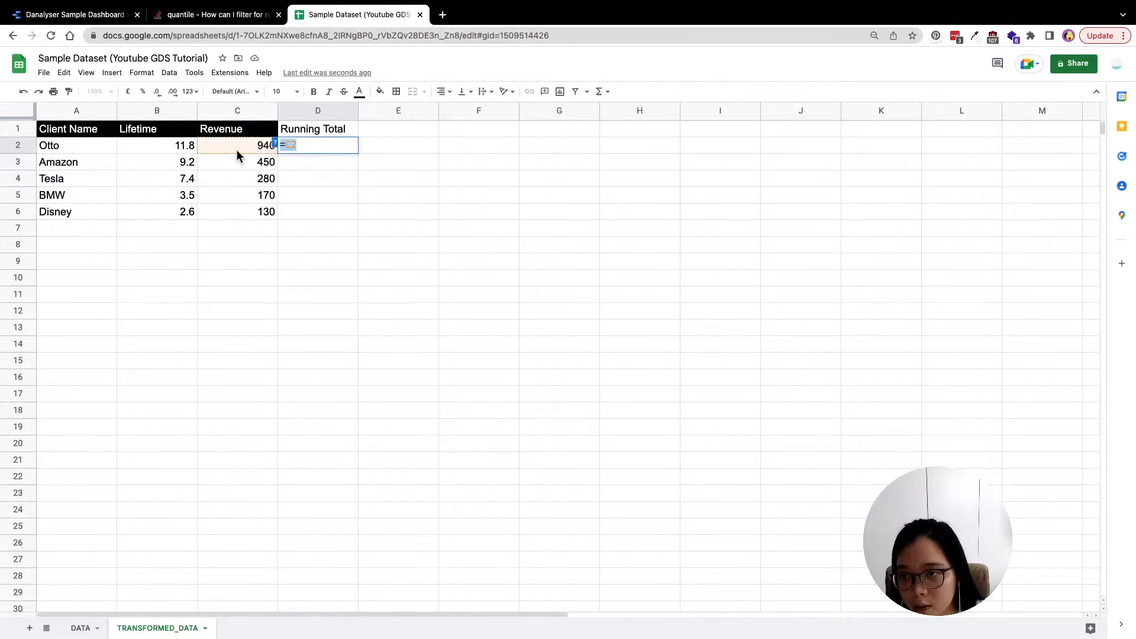
key("Escape")
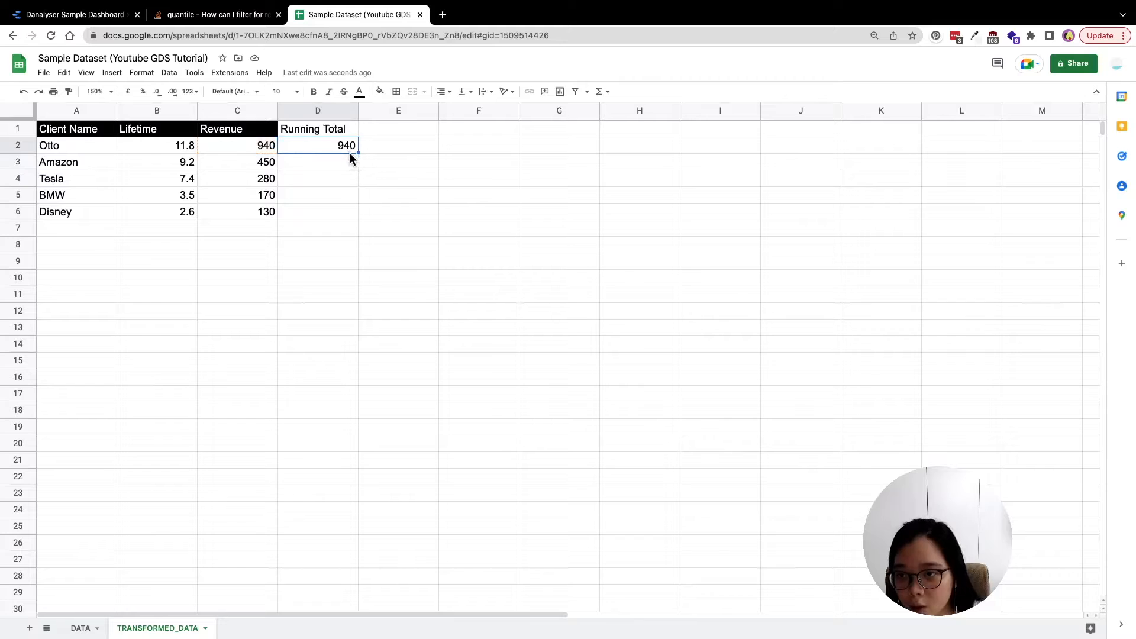
- Enter the running total formula =C3+D2 in cell D3 of TRANSFORMED_DATA
left_click(340, 162)
type("=")
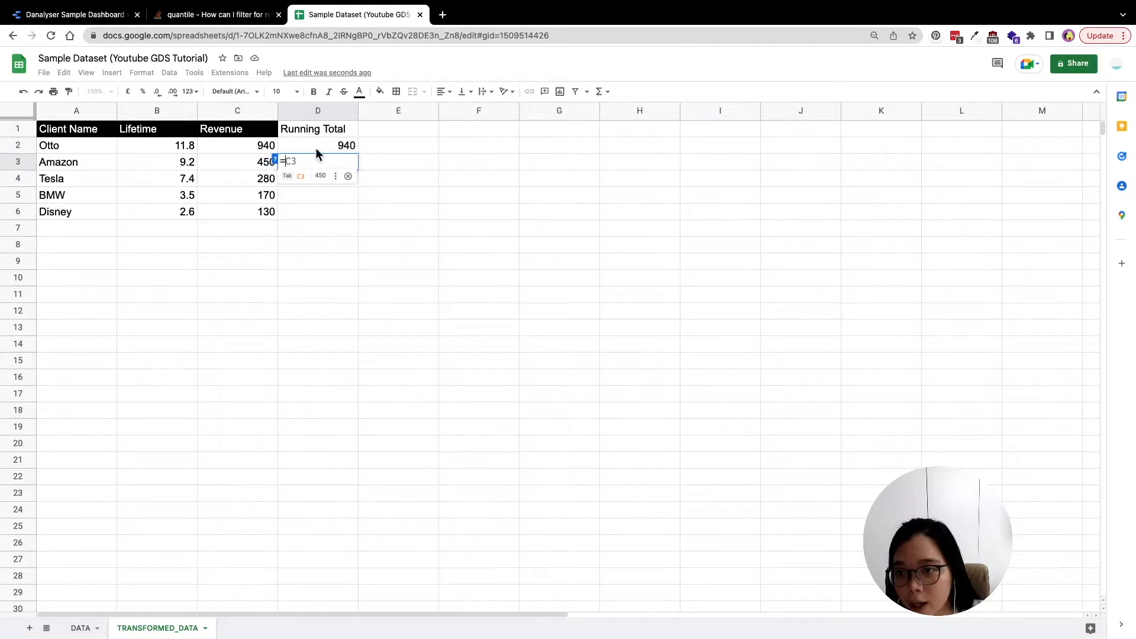
left_click(256, 165)
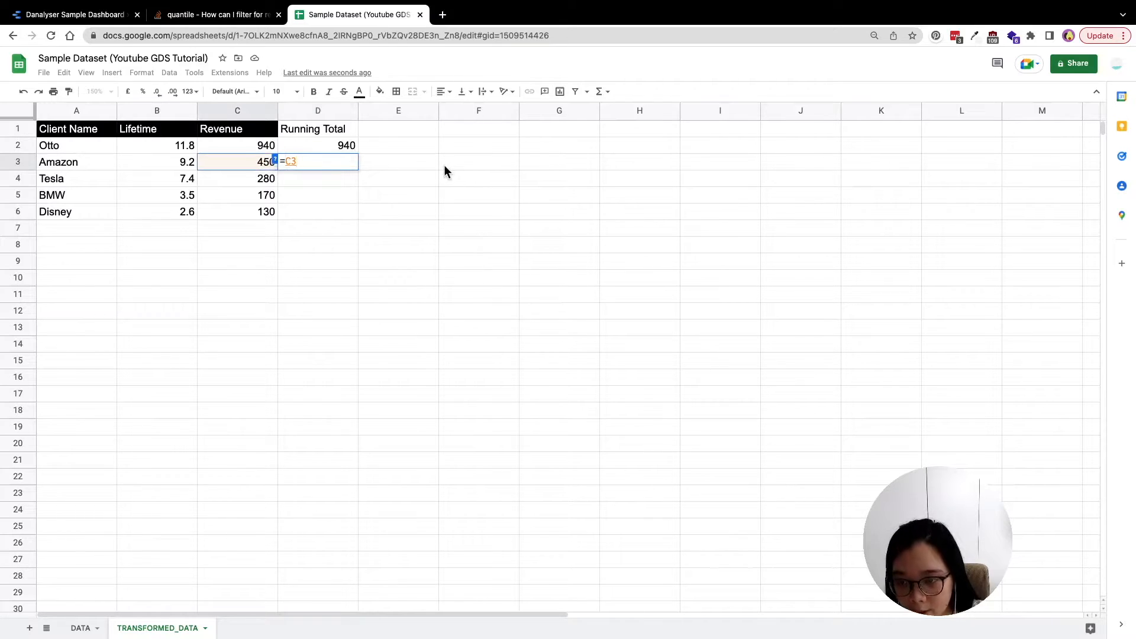
type("+")
left_click(341, 144)
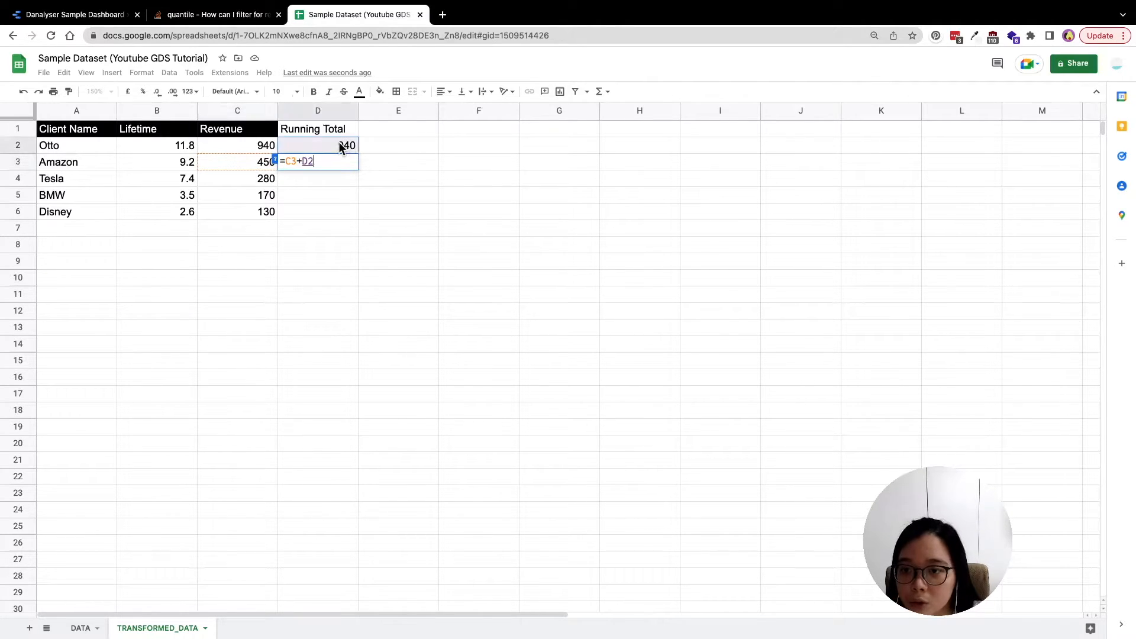
key("Return")
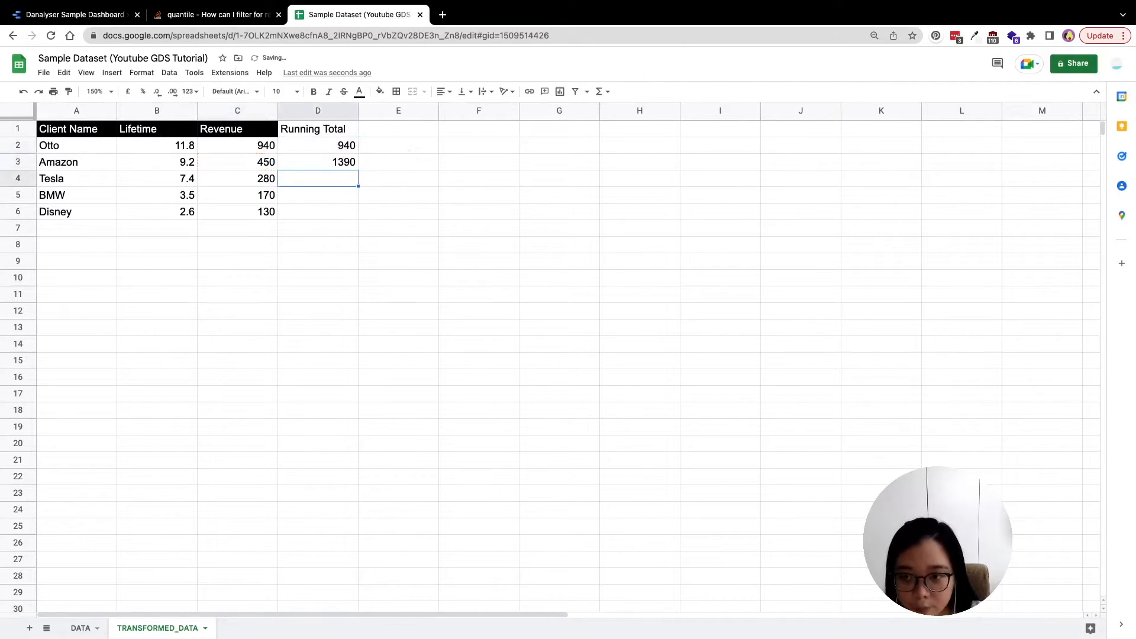
- Fill the running total formula from D3 down to the last row of column D
left_click(342, 163)
double_click(330, 166)
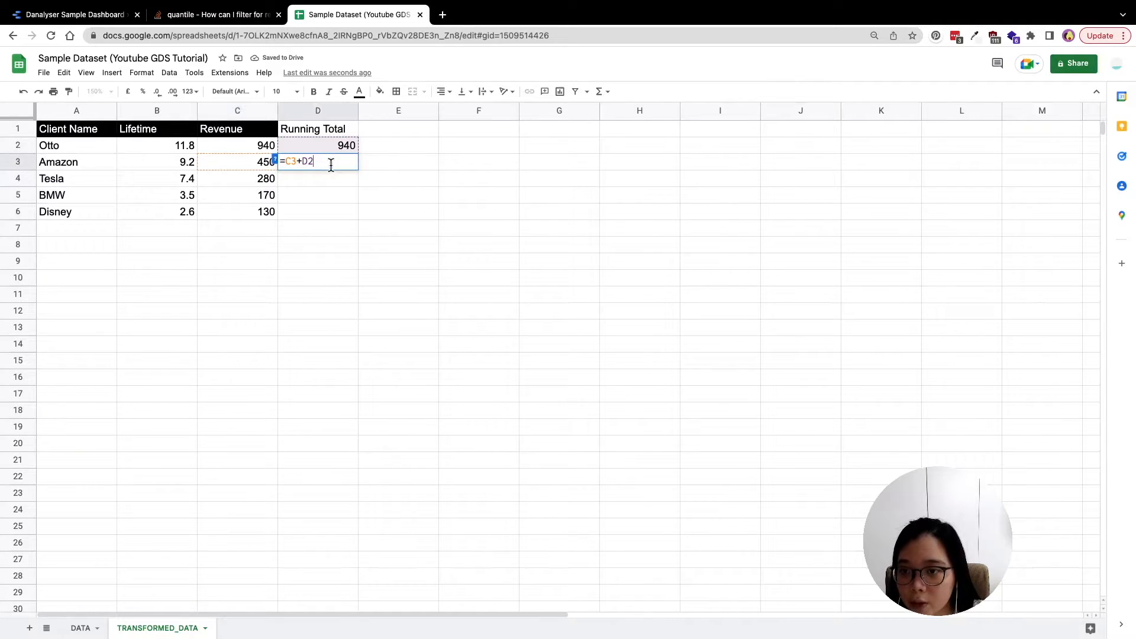
left_click(337, 175)
left_click(341, 162)
key("super+shift+Down")
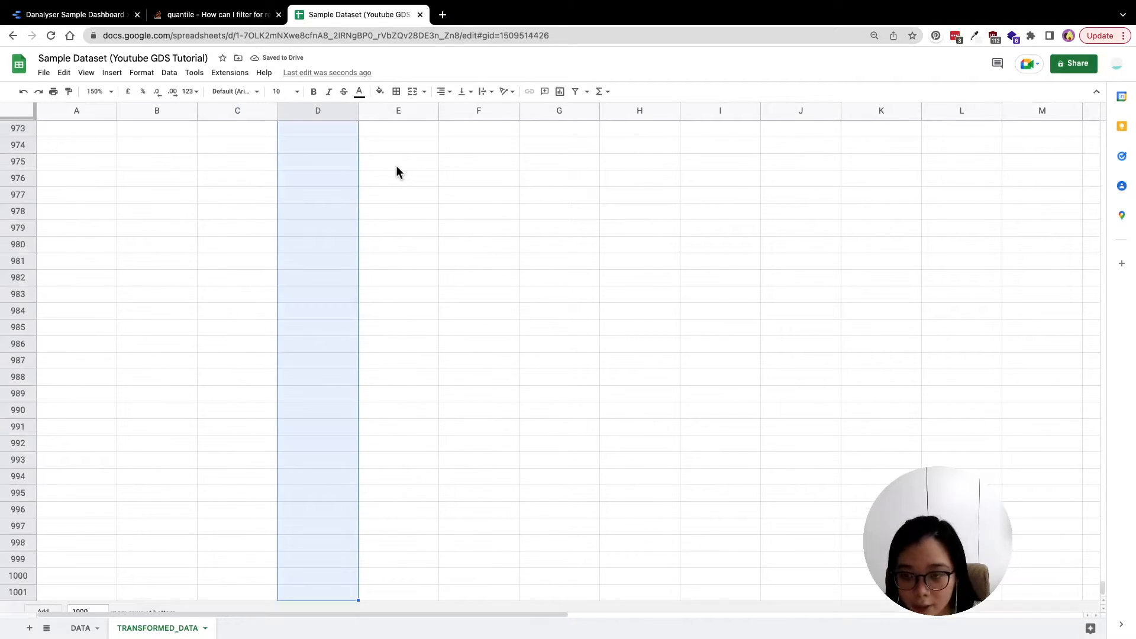
key("super+d")
key("super+Up")
key("Down")
key("Down")
key("Down")
key("Down")
key("Down")
key("Down")
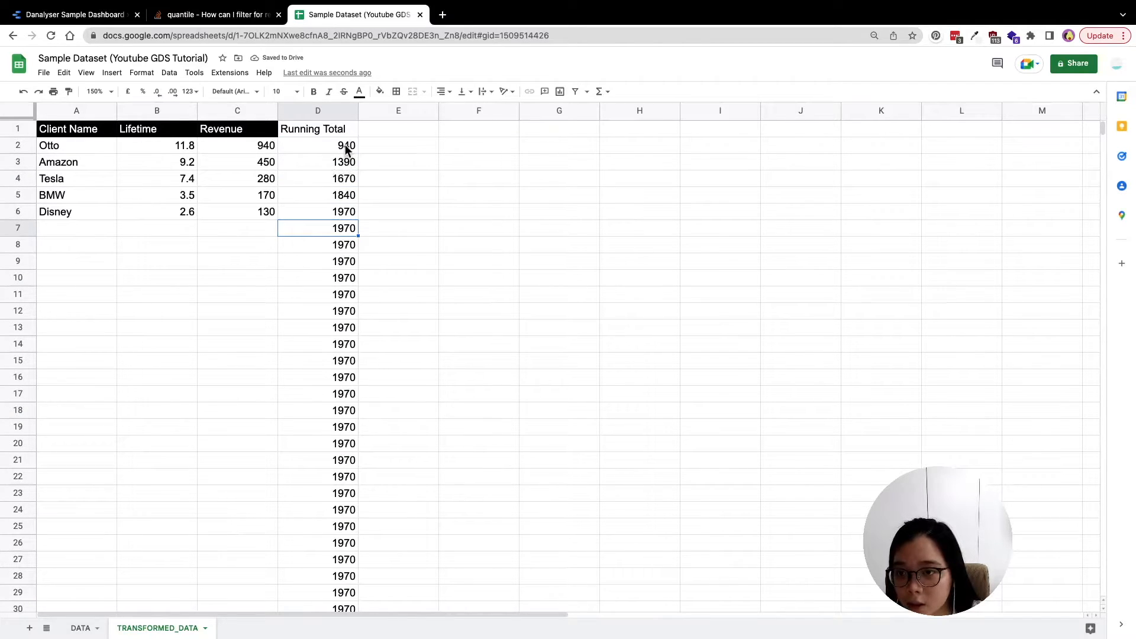
- Undo the fill of the running total formula below D3
left_click_drag(346, 145, 345, 219)
left_click(324, 164)
key("super+z")
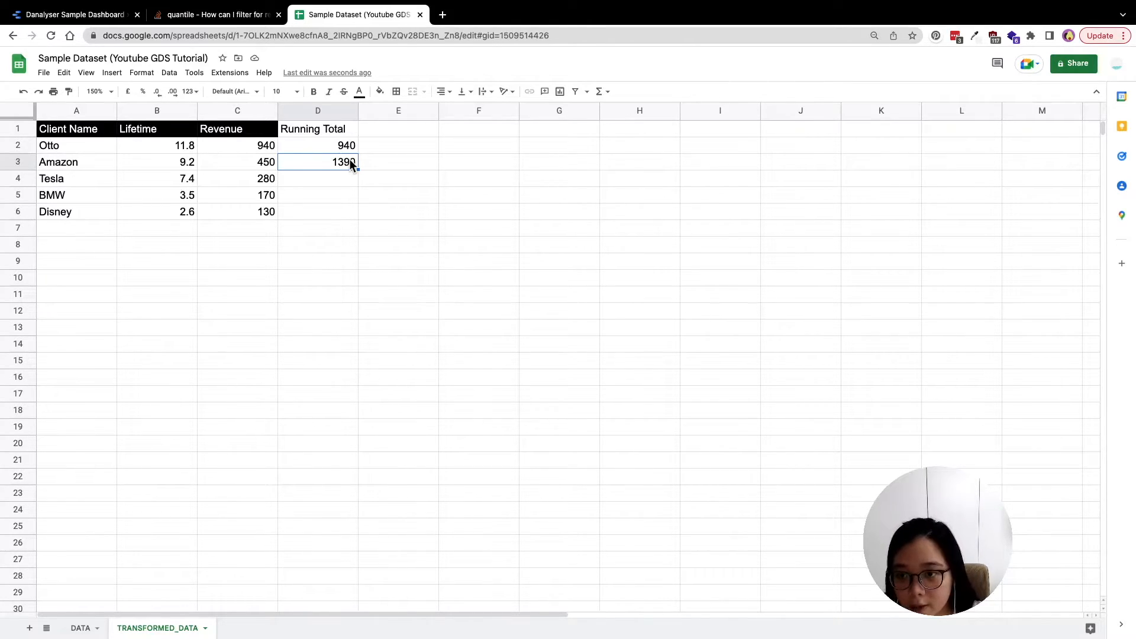
- Copy the D3 running total formula down column D again, through row 1001
key("ctrl+shift+Down")
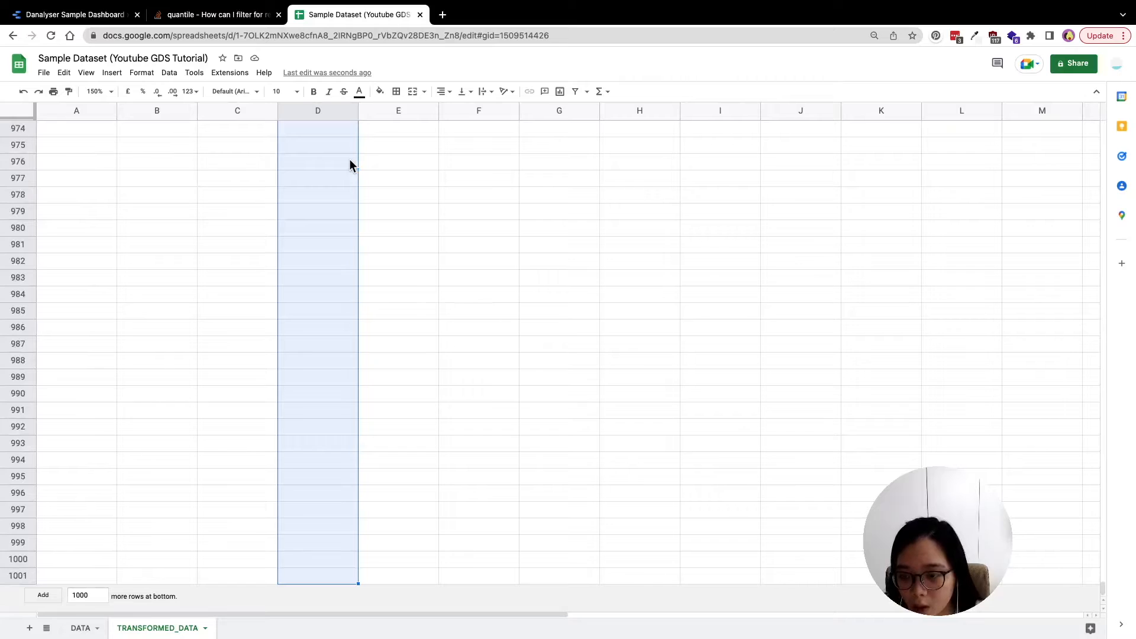
key("ctrl+d")
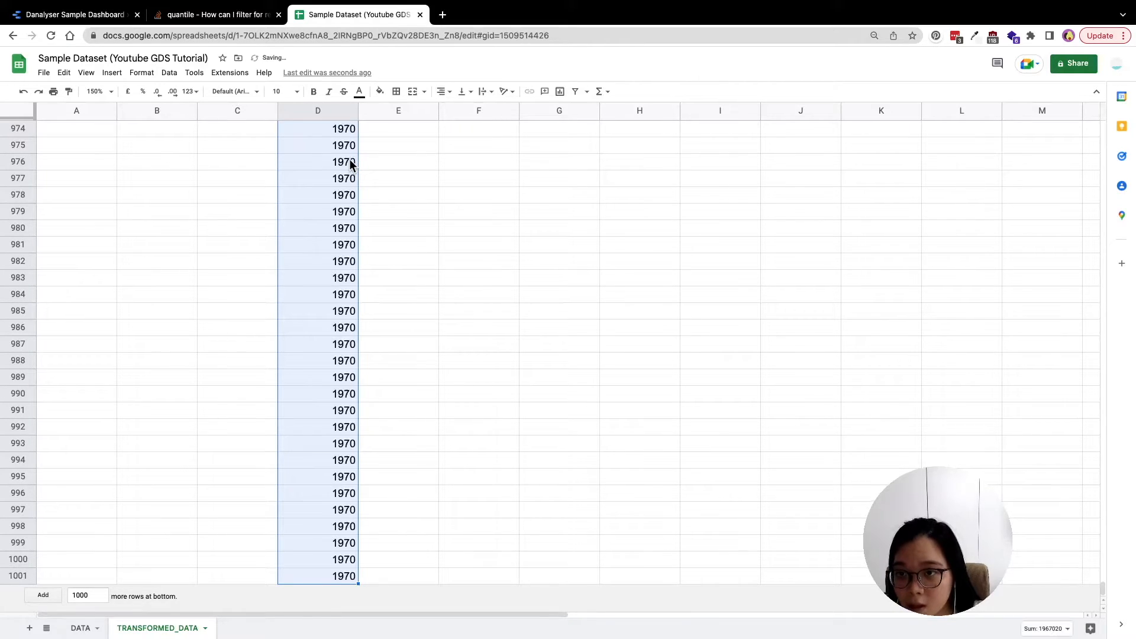
key("ctrl+Up")
key("Down")
key("Down")
key("Down")
key("Down")
key("Down")
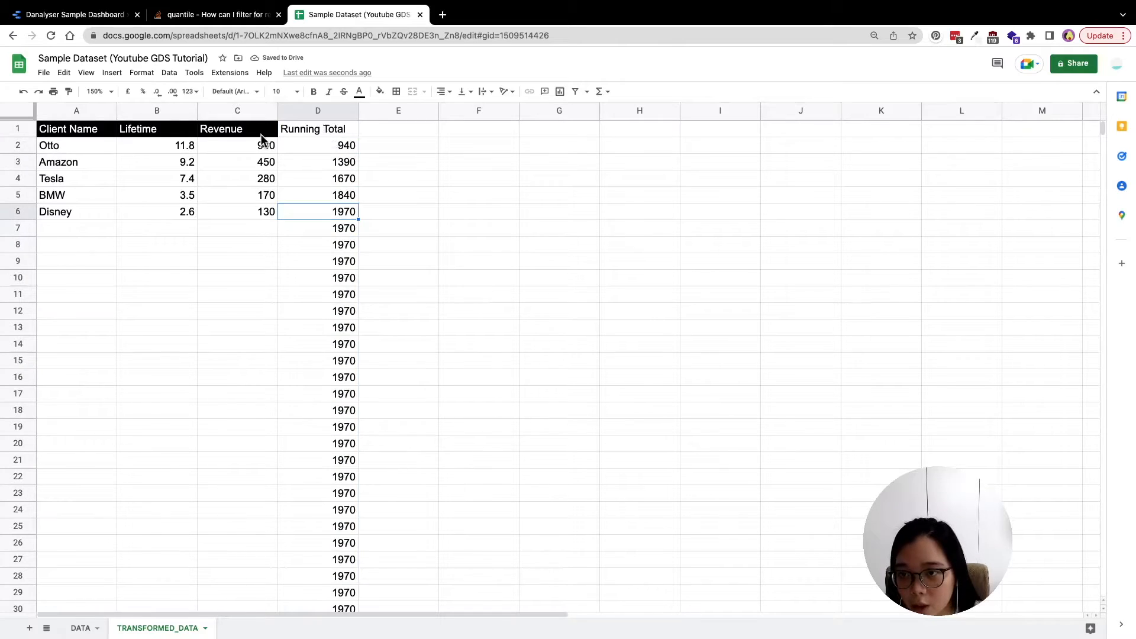
- Copy the header formatting of Revenue in C1 onto the Running Total header in D1
left_click(237, 129)
left_click(68, 91)
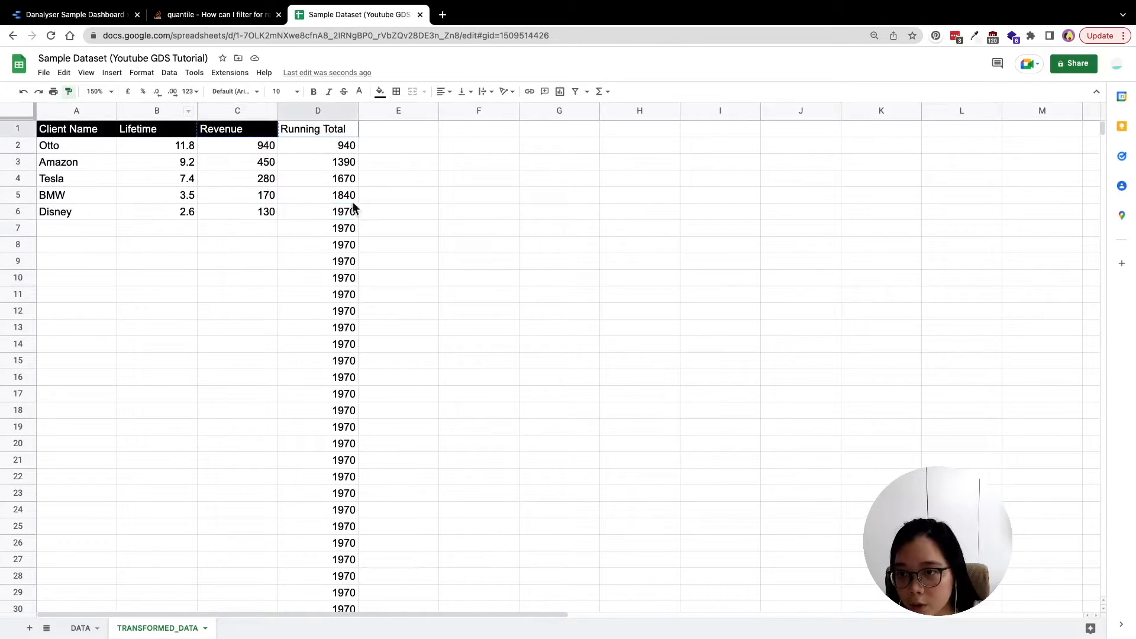
left_click(348, 129)
left_click(328, 208)
left_click(327, 243)
left_click(322, 229)
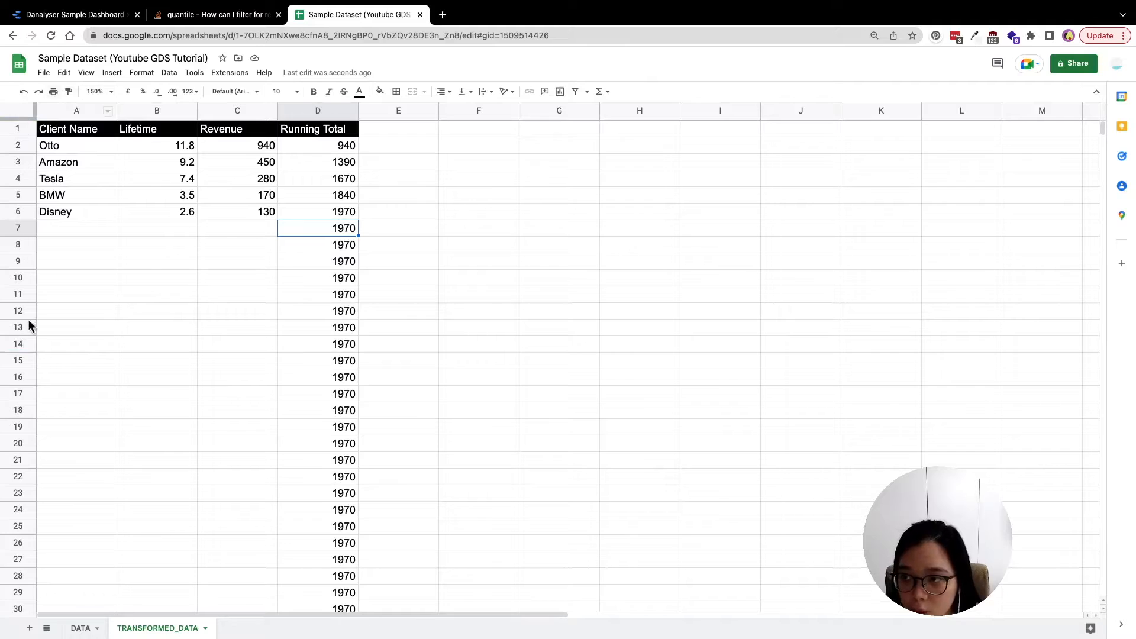
left_click_drag(318, 231, 290, 229)
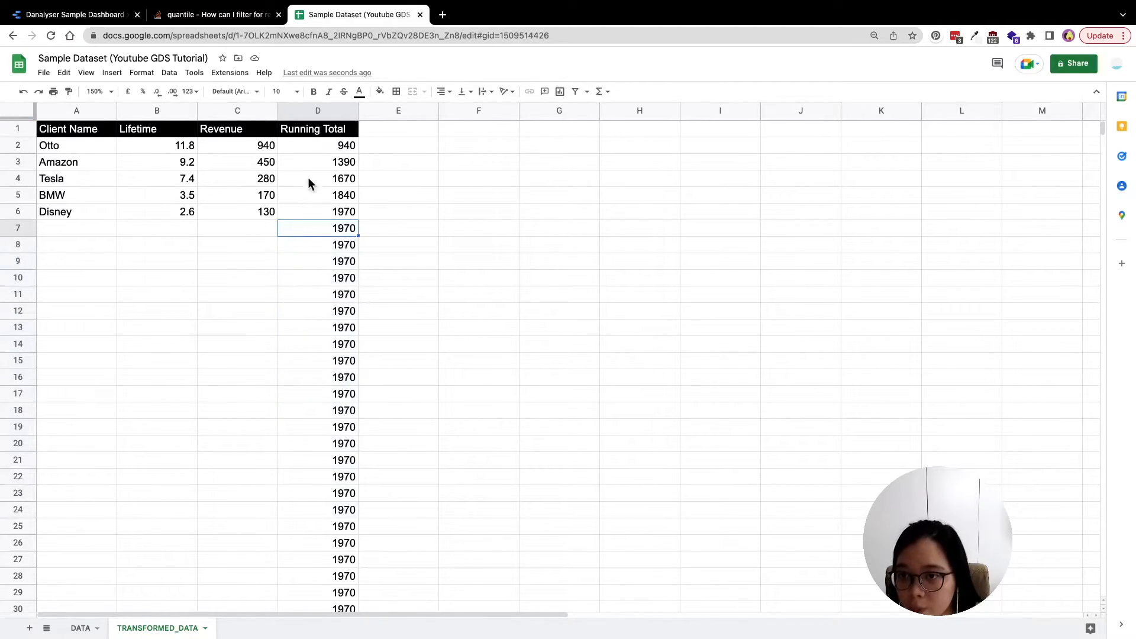
- Change the formula in D3 to =IF(A3="", "", C3+D2) so rows without a client stay blank
left_click(321, 164)
double_click(321, 163)
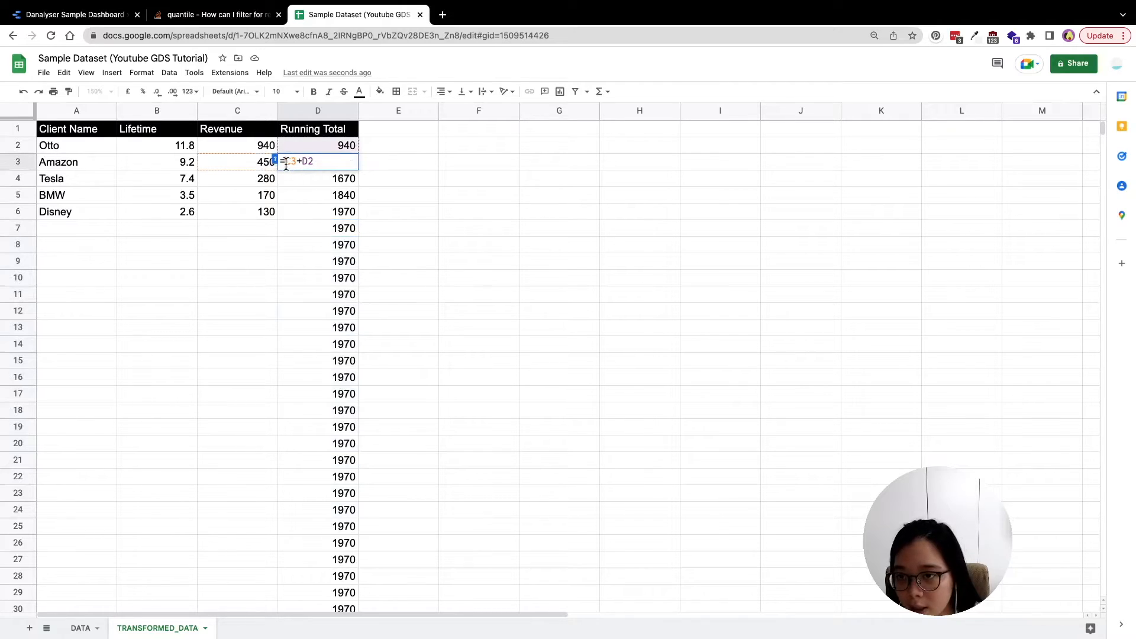
type("IF(")
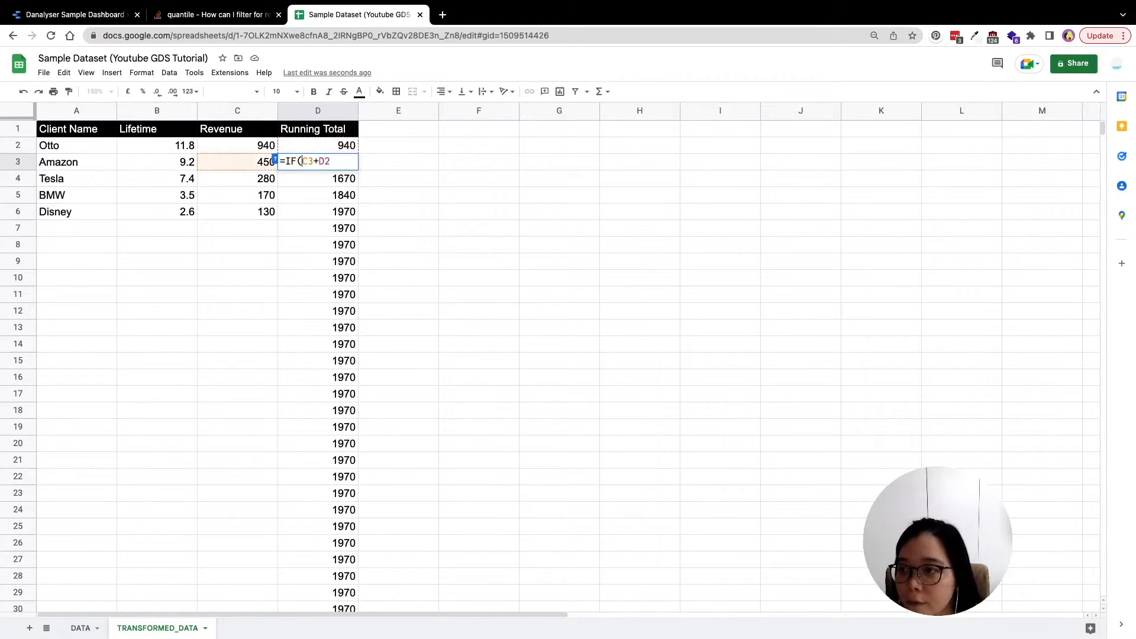
left_click(88, 161)
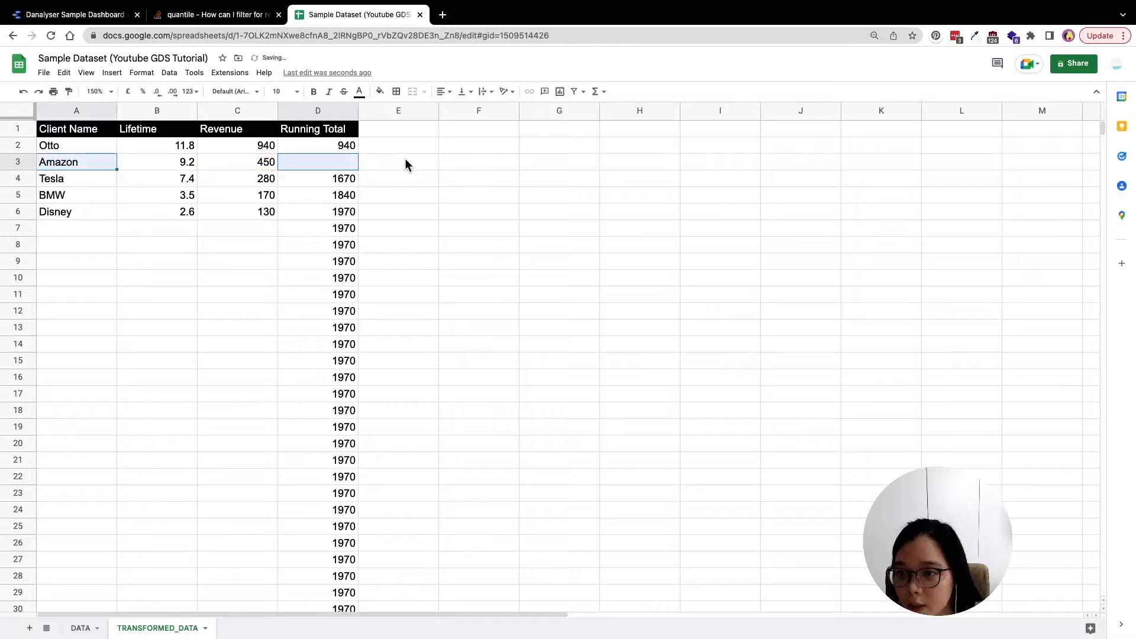
double_click(331, 161)
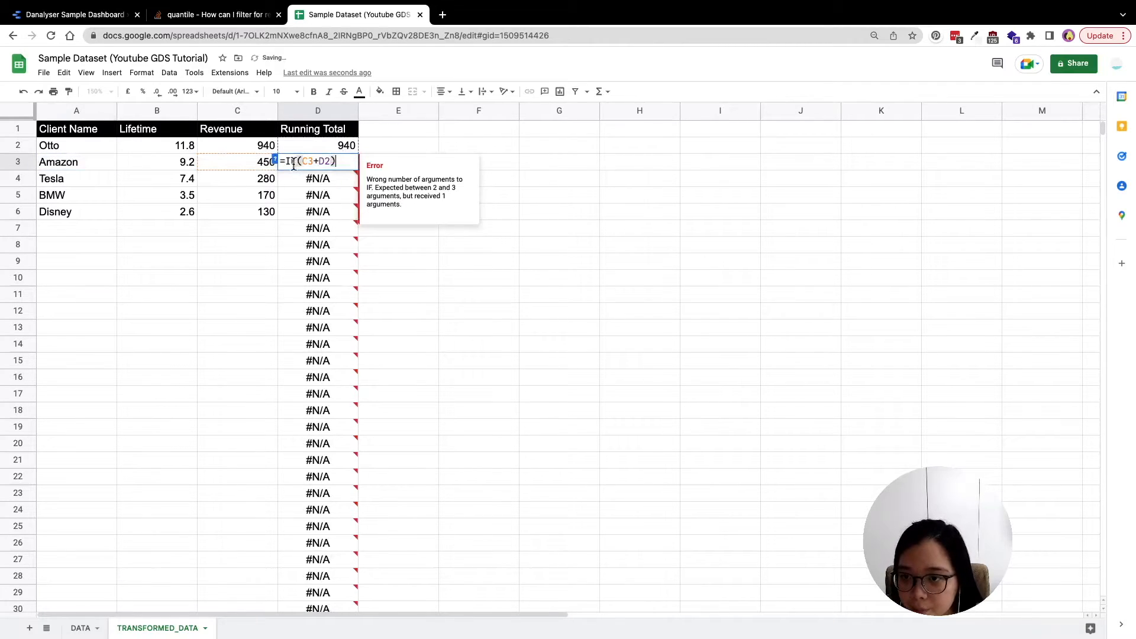
left_click(96, 161)
double_click(300, 161)
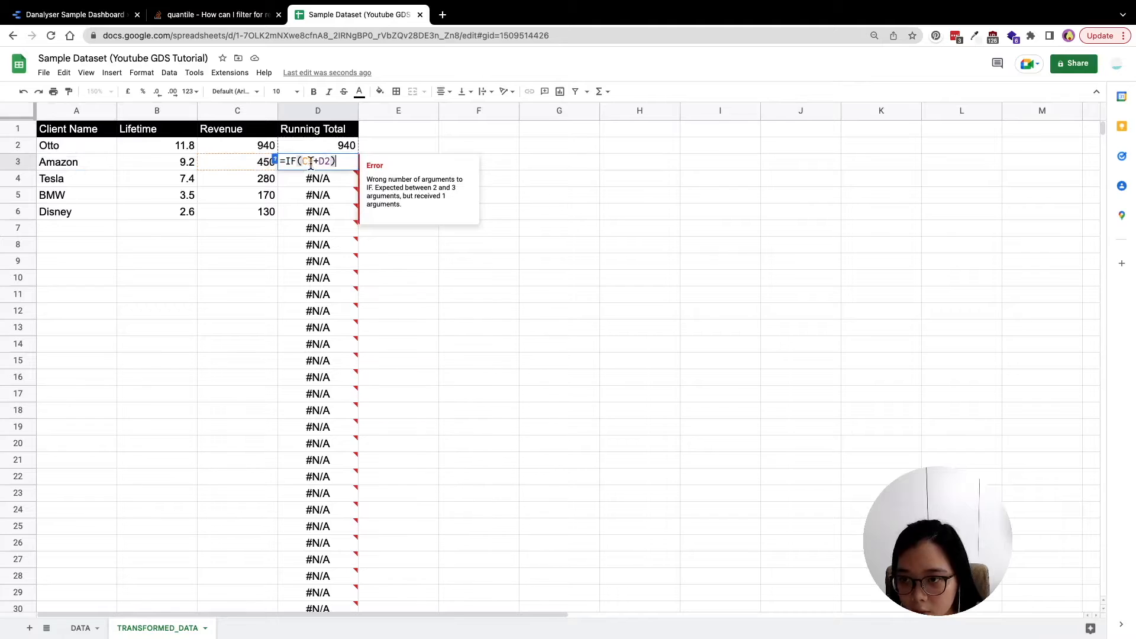
type("A3=")
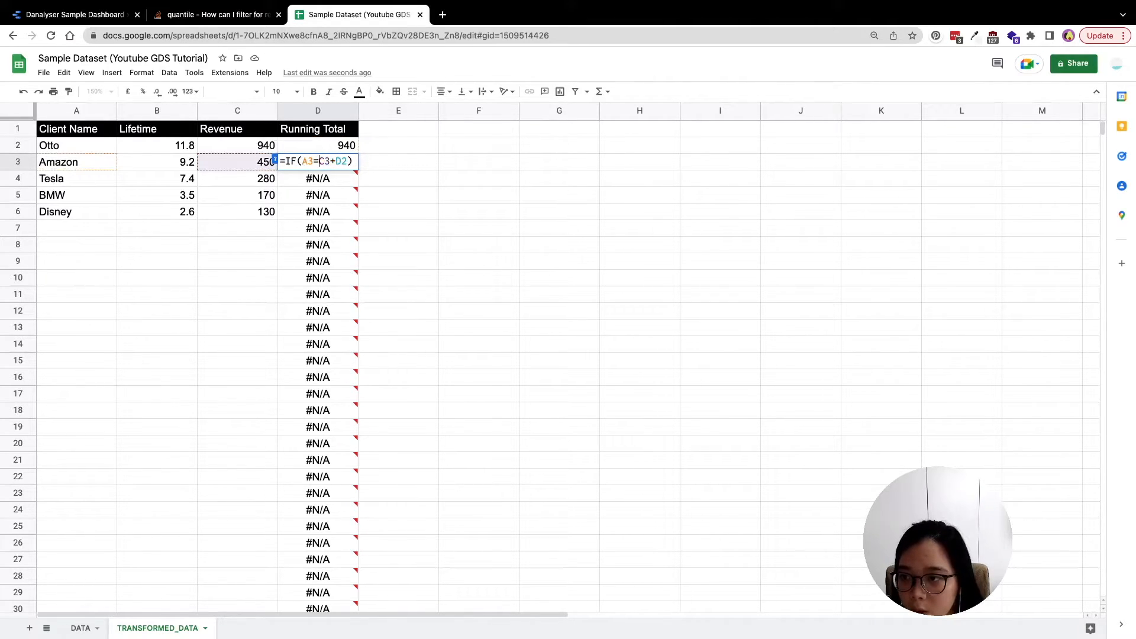
type("\"\"")
type(",")
type(" \"\",")
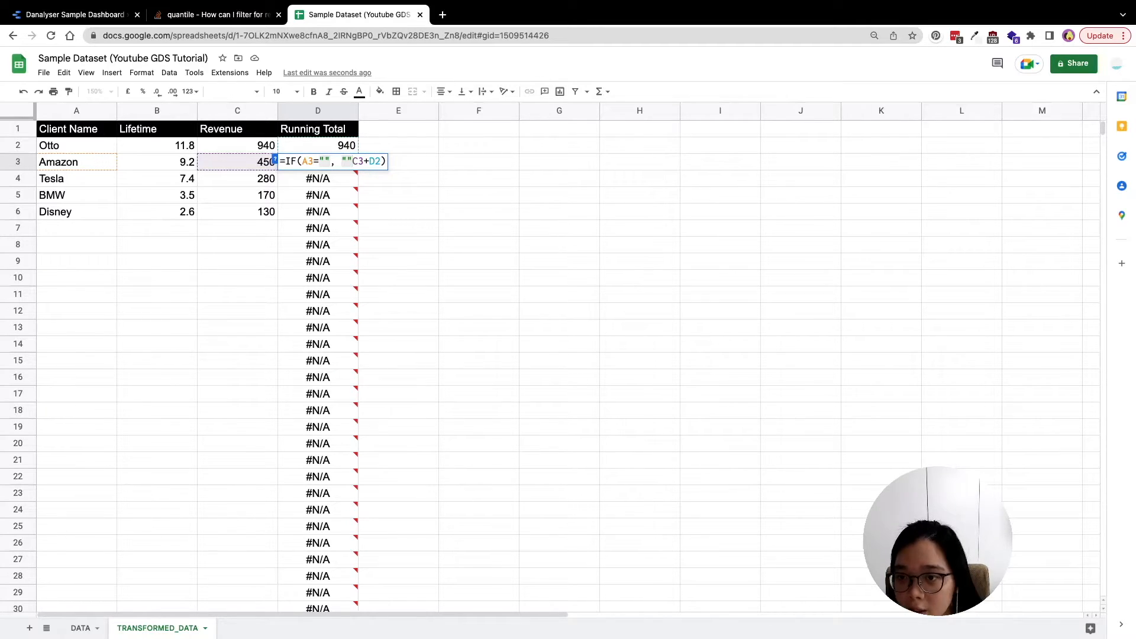
left_click(396, 161)
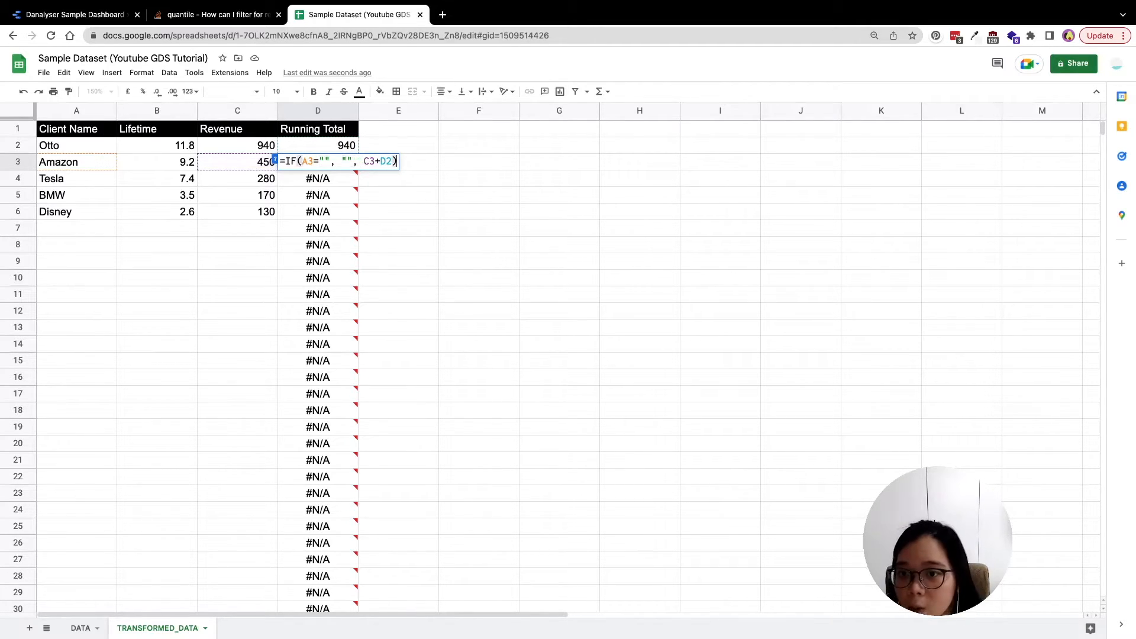
key("shift+Return")
- Fill the IF running total formula from D3 down the rest of column D
key("Down")
key("Down")
key("Up")
key("ctrl+shift+Down")
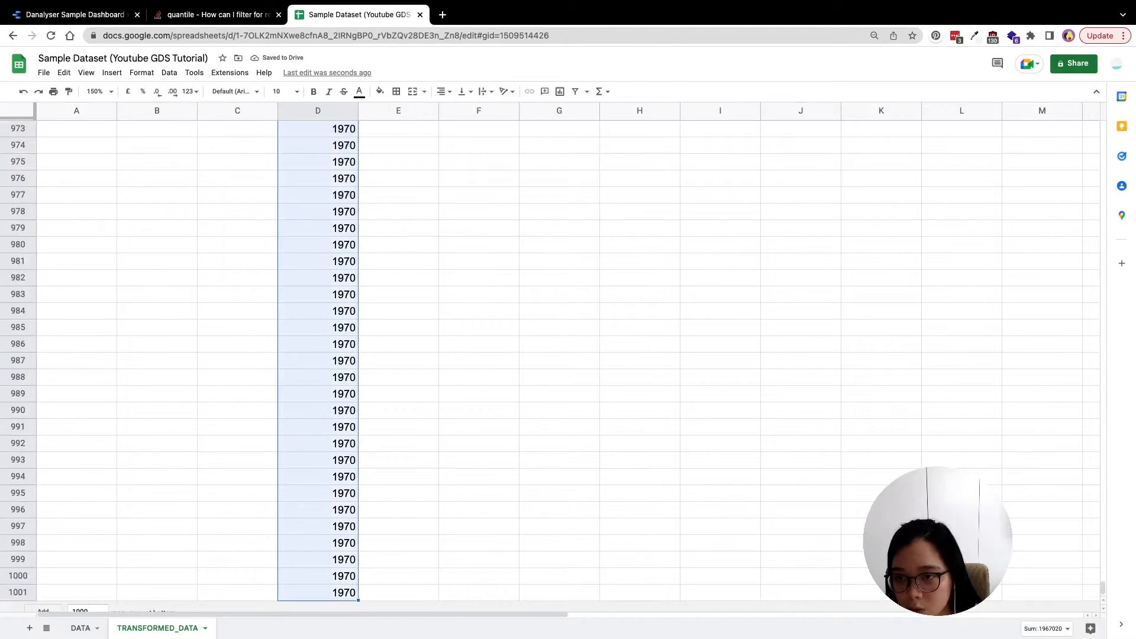
key("ctrl+d")
key("ctrl+Up")
key("Down")
key("Down")
key("Down")
key("Down")
key("Down")
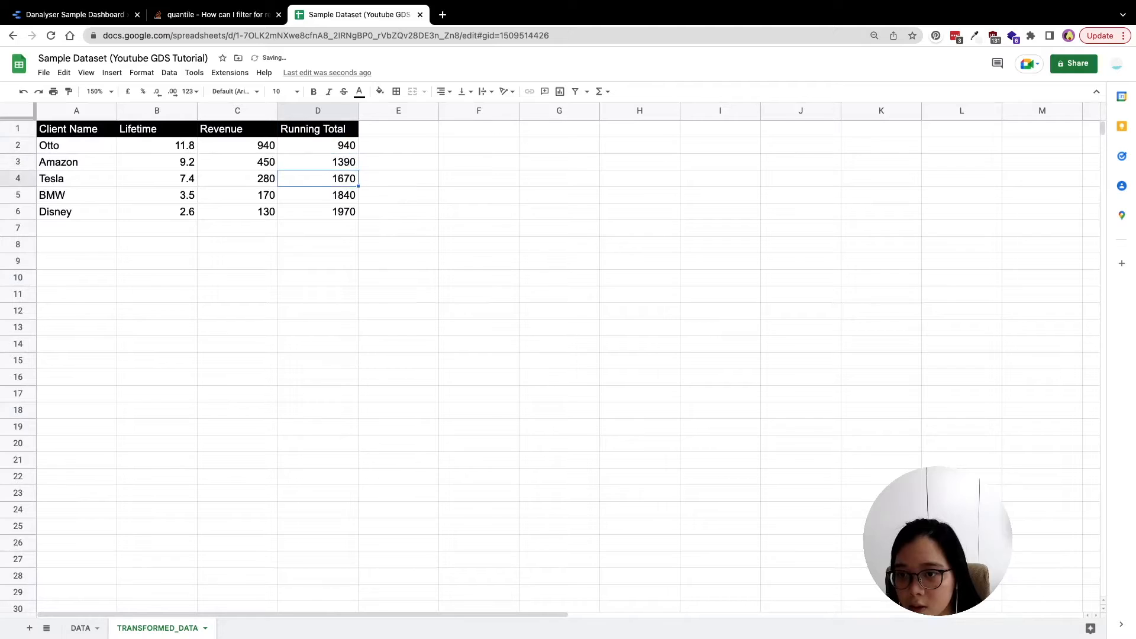
left_click_drag(86, 236, 388, 367)
left_click(476, 343)
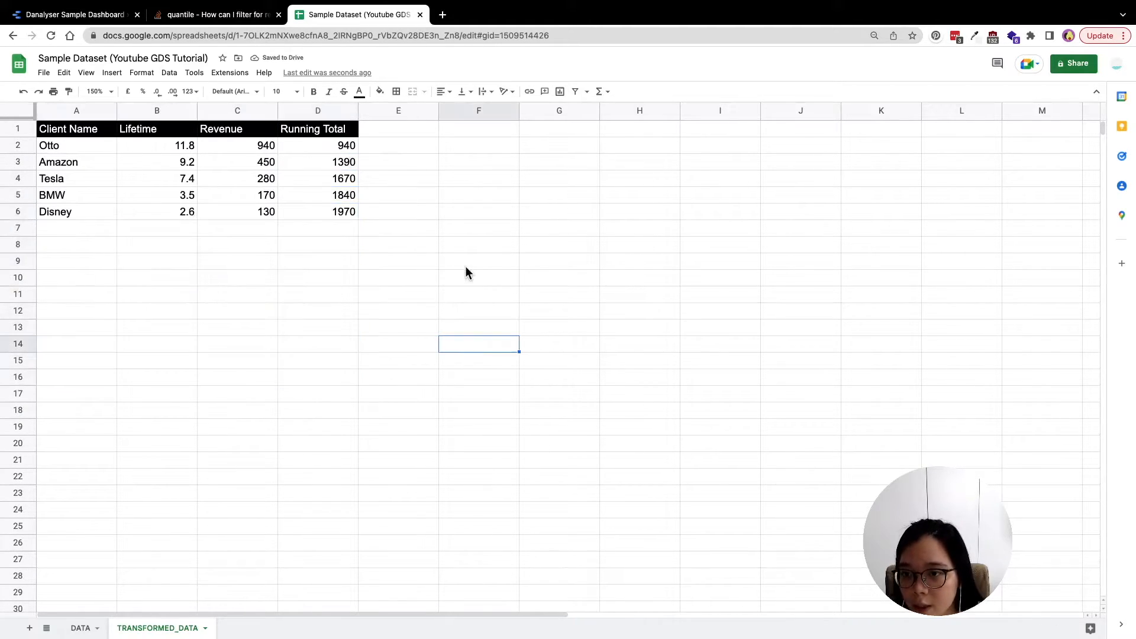
- Add the header Percentage in cell E1 and copy the header formatting of D1 onto it
left_click(371, 133)
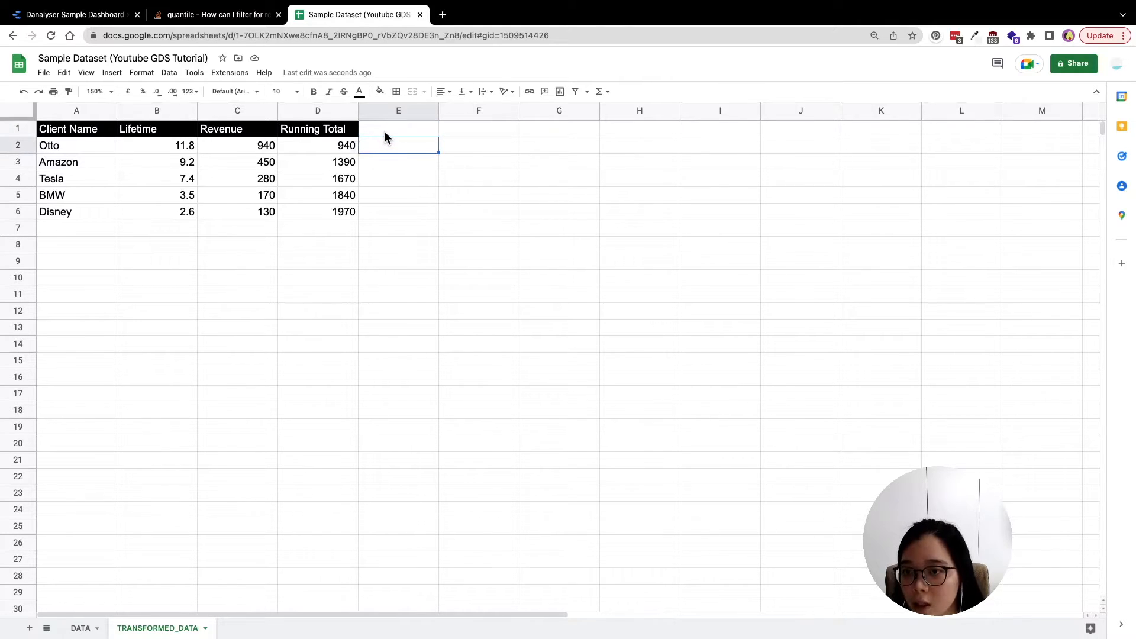
type("Percentage")
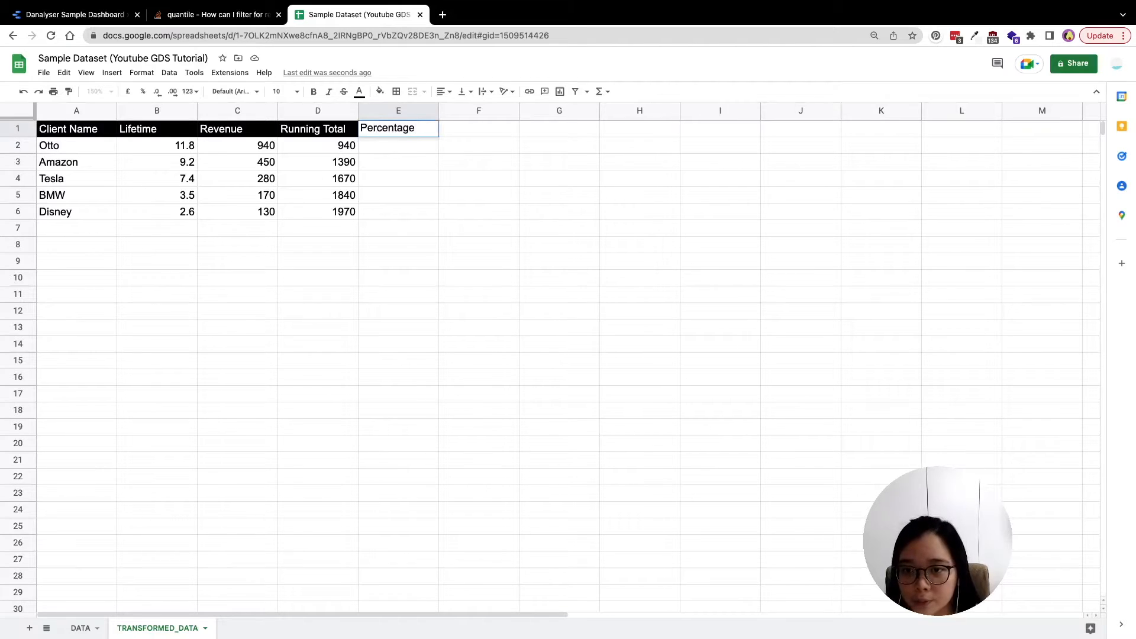
key("Return")
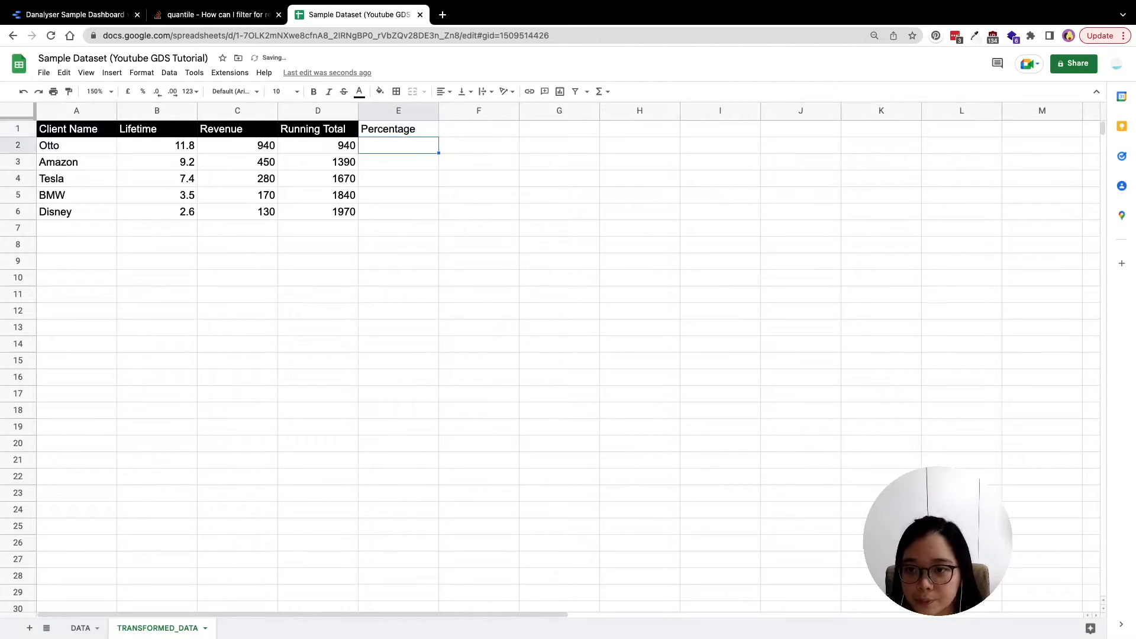
left_click(334, 130)
left_click(69, 91)
left_click(421, 131)
- Enter the formula =D2/SUM(C2:C) in cell E2 to compute the running total's share of total revenue
left_click(412, 148)
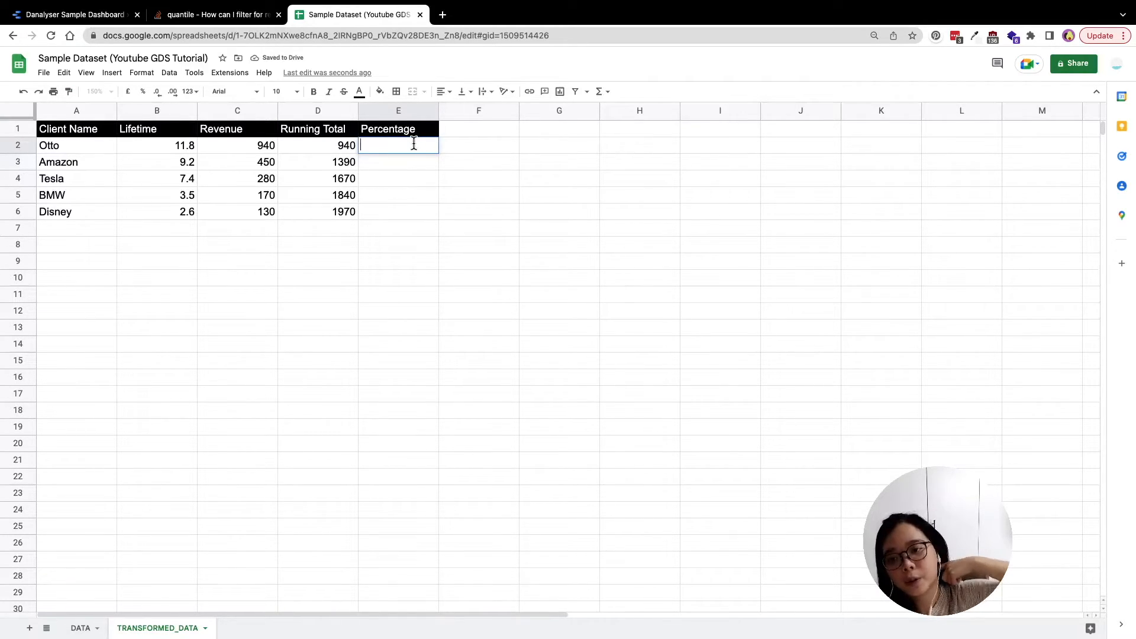
type("=")
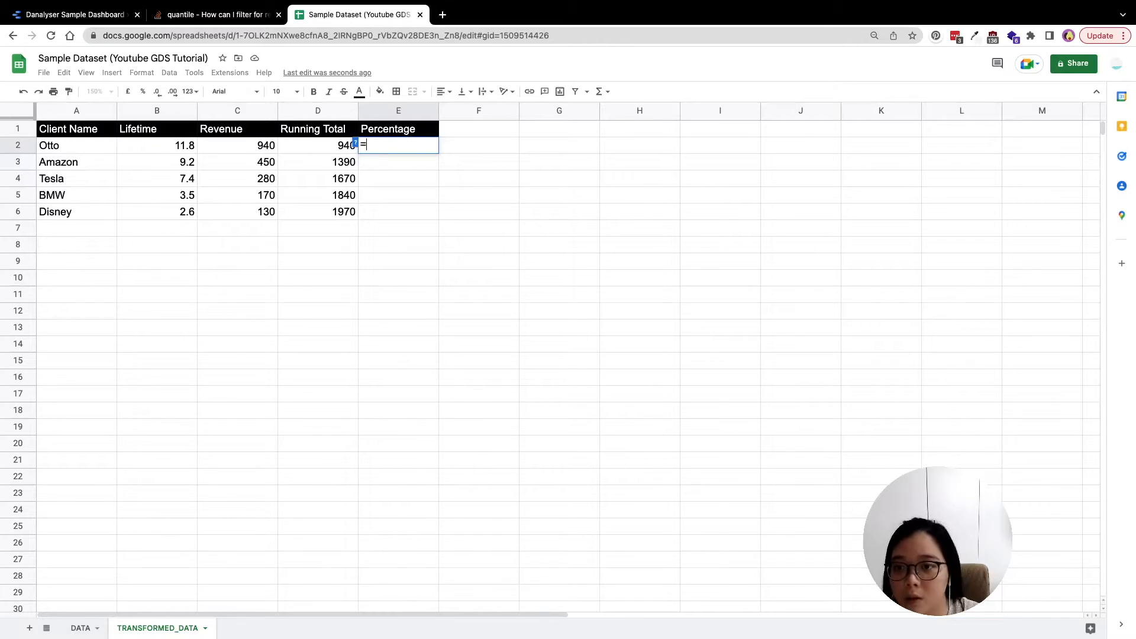
left_click(328, 147)
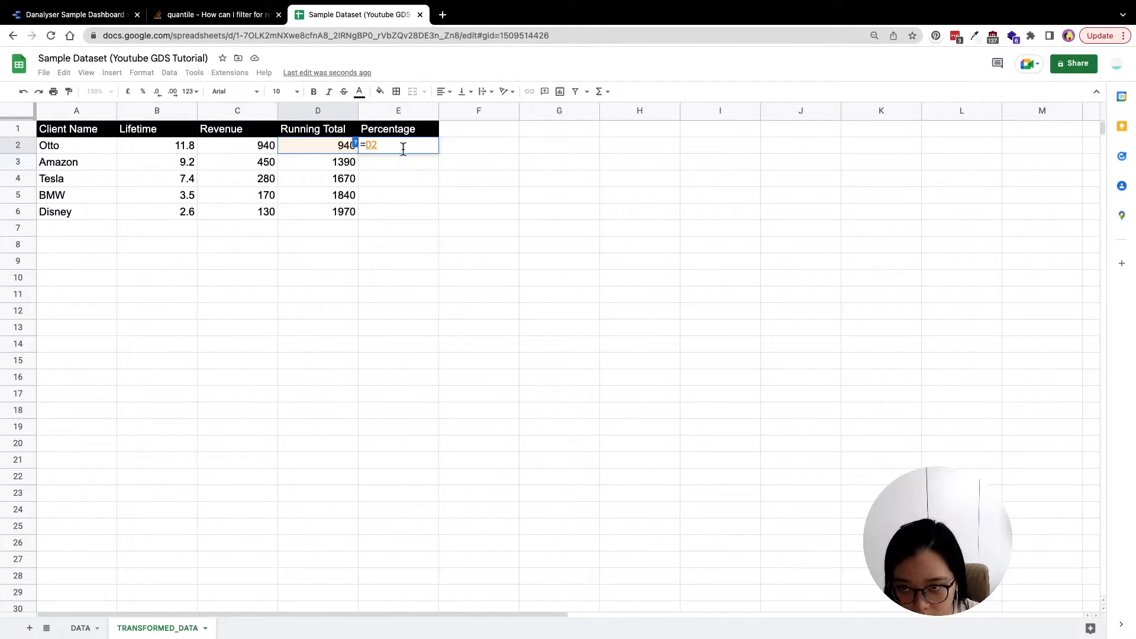
left_click(382, 146)
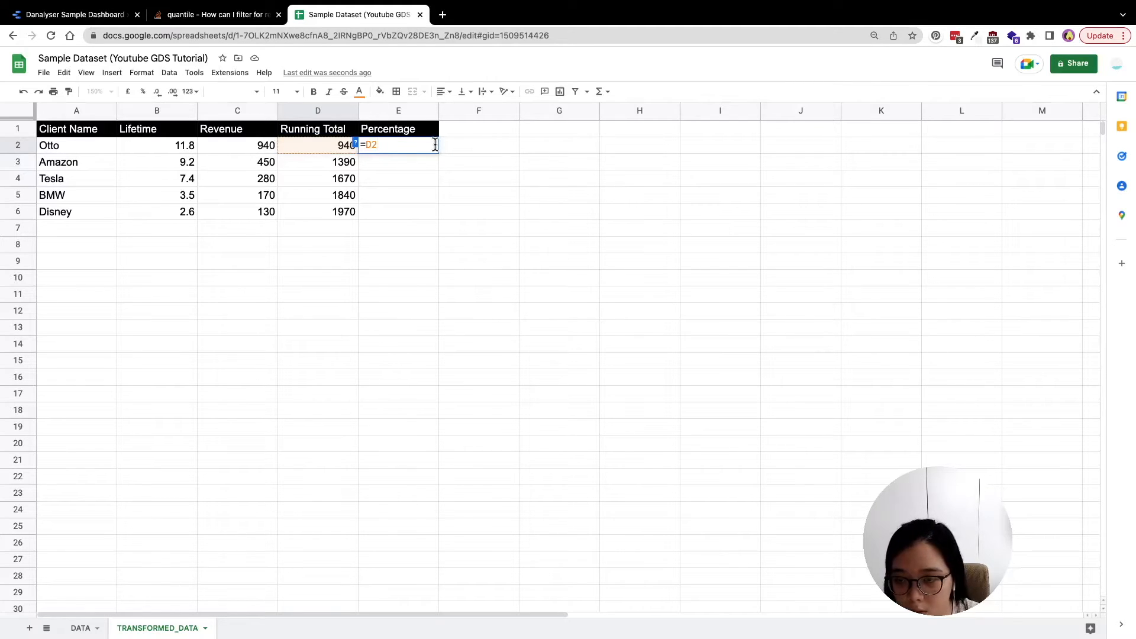
type("/")
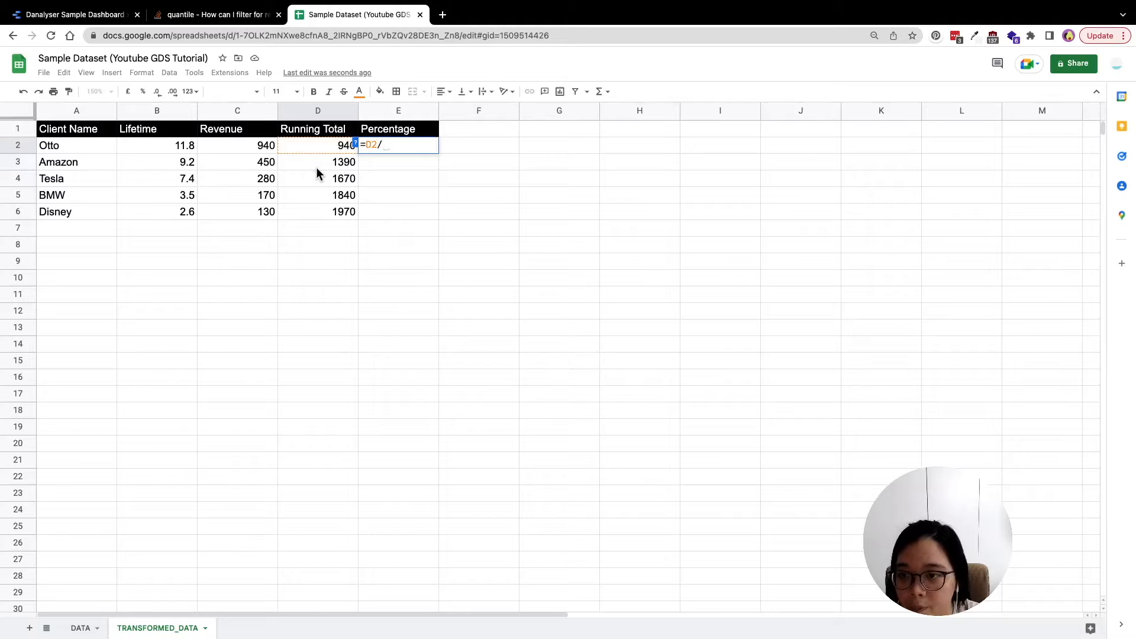
type("SUM(")
left_click(236, 145)
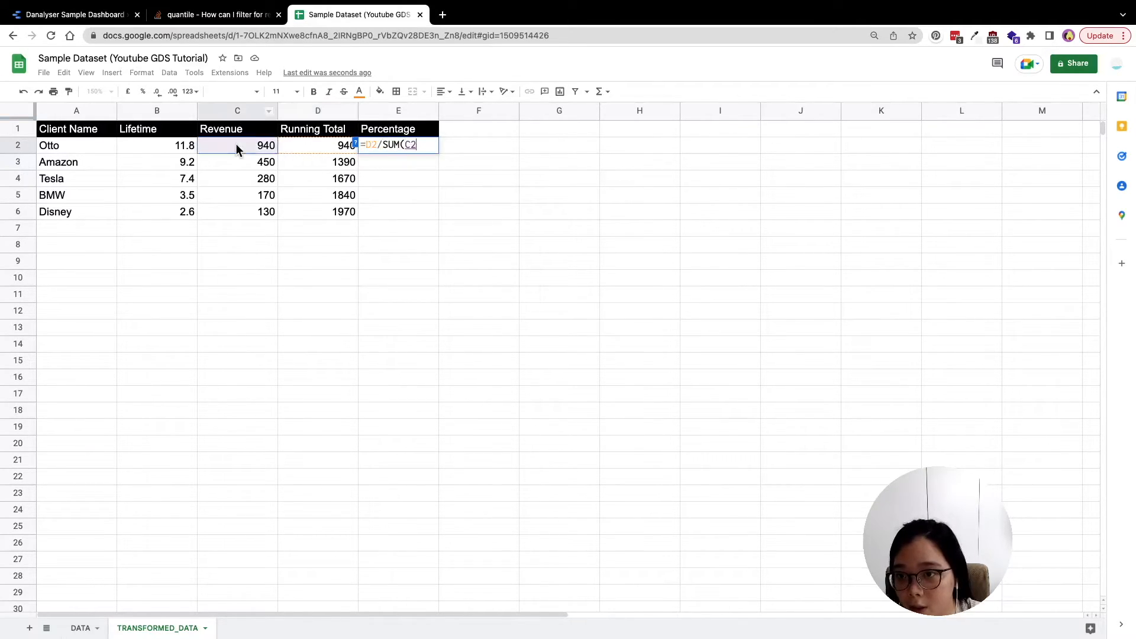
type(":C)")
key("Return")
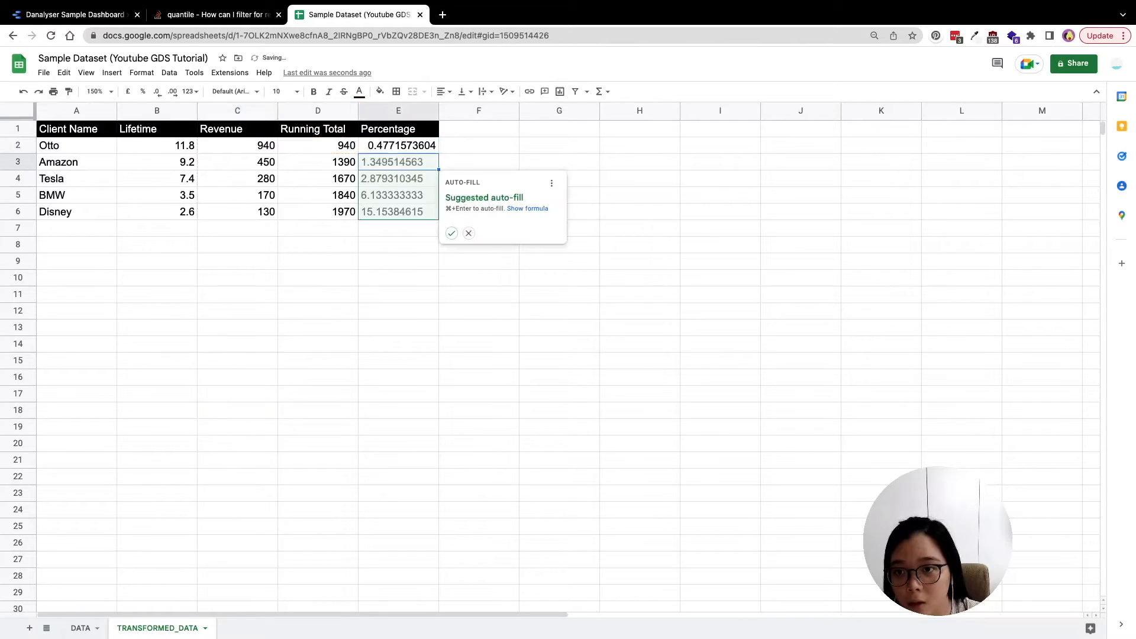
- Accept the suggested auto-fill for the Percentage column and change the E2 formula to =D2/SUM($C$2:$C) with absolute references
left_click(452, 233)
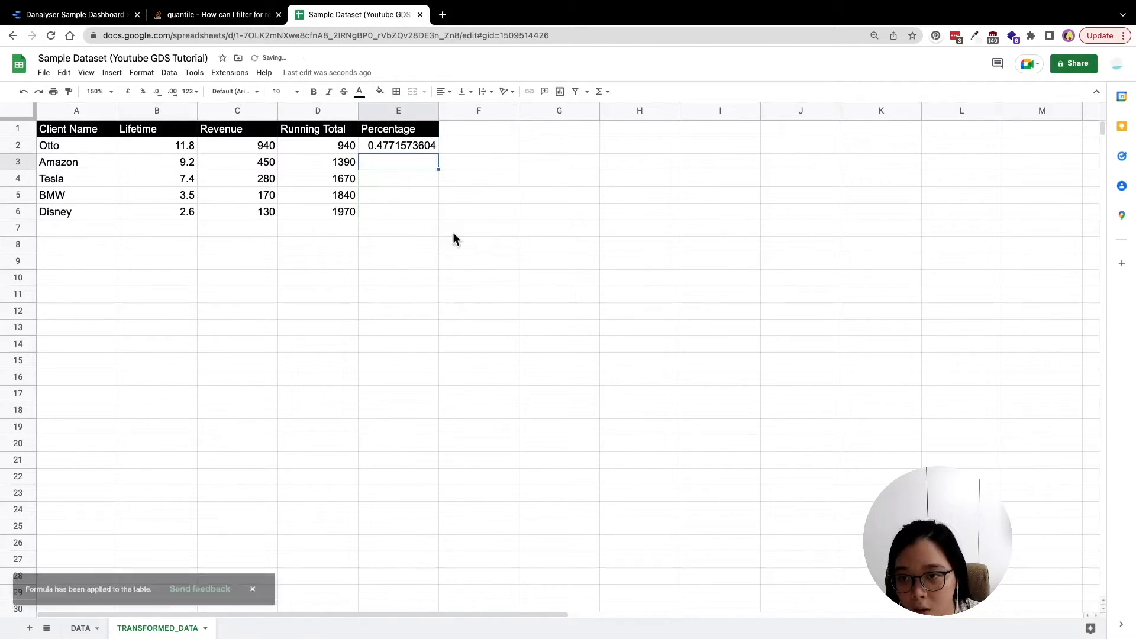
double_click(414, 148)
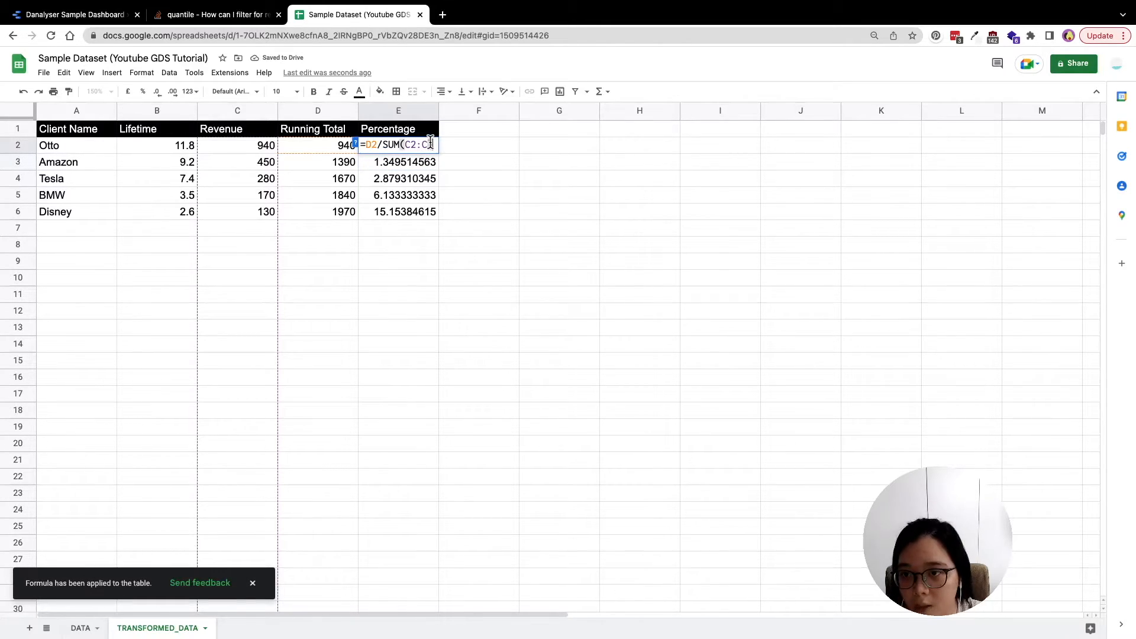
left_click(413, 145)
key("BackSpace")
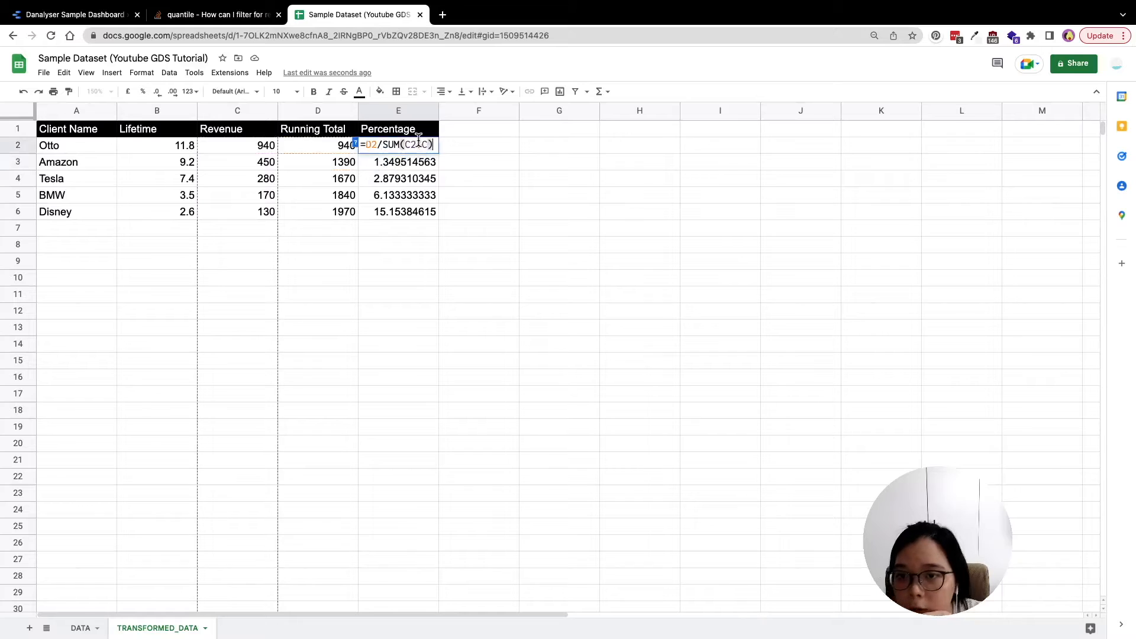
type("2")
key("Left")
key("Left")
type("$")
key("Right")
type("$")
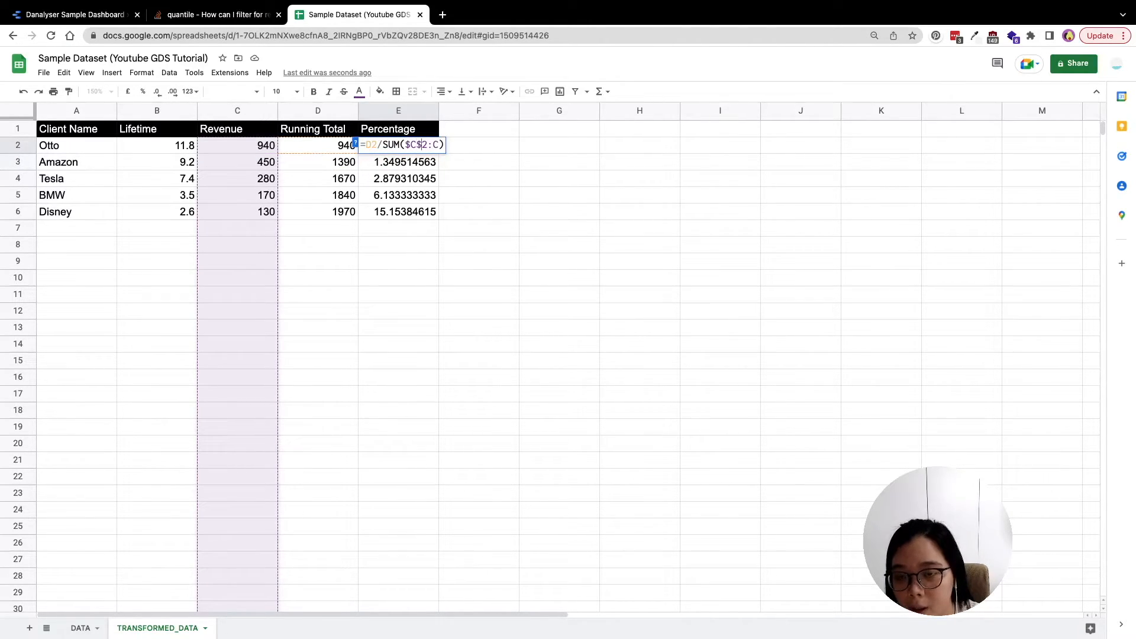
type("$")
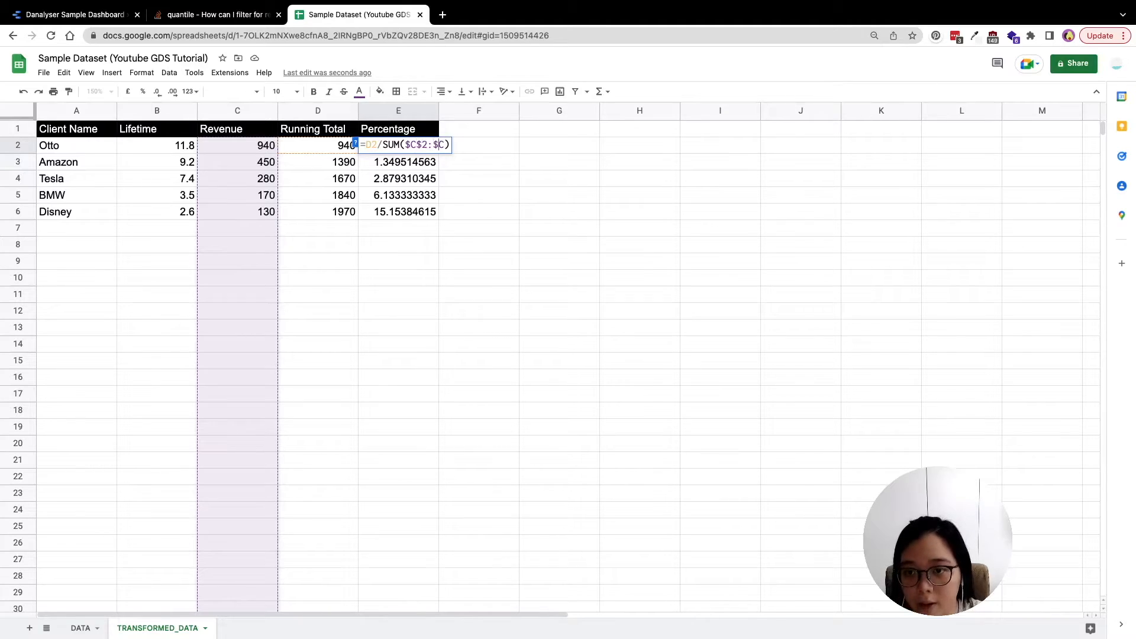
key("Return")
- Fill the E2 percentage formula down the rest of column E and check the cumulative shares in the client rows
left_click(430, 149)
double_click(423, 162)
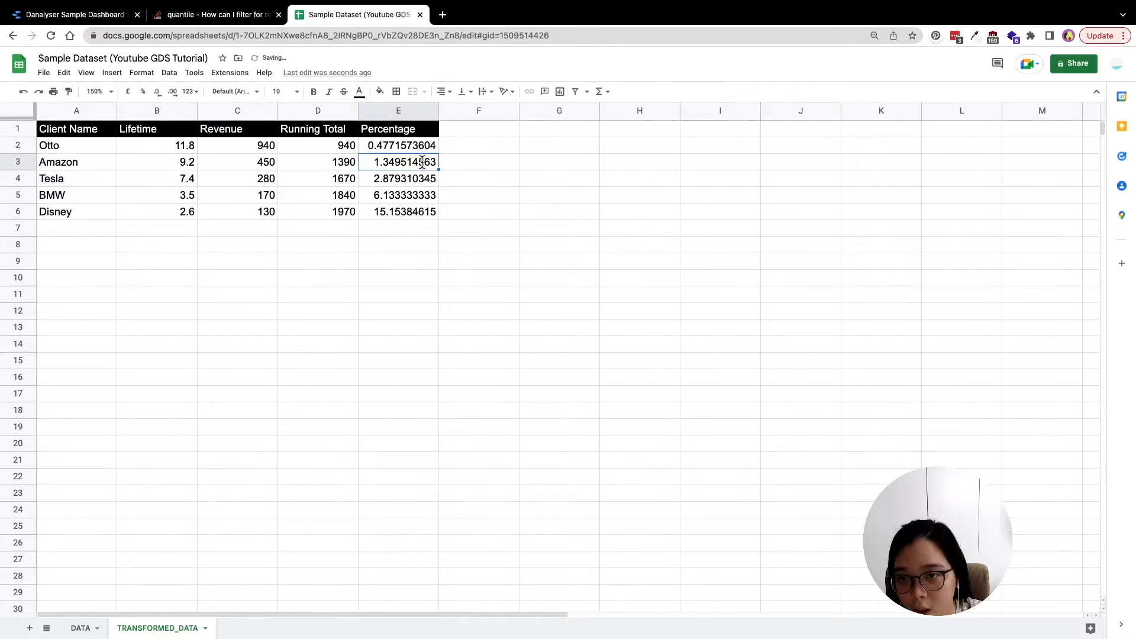
left_click(431, 150)
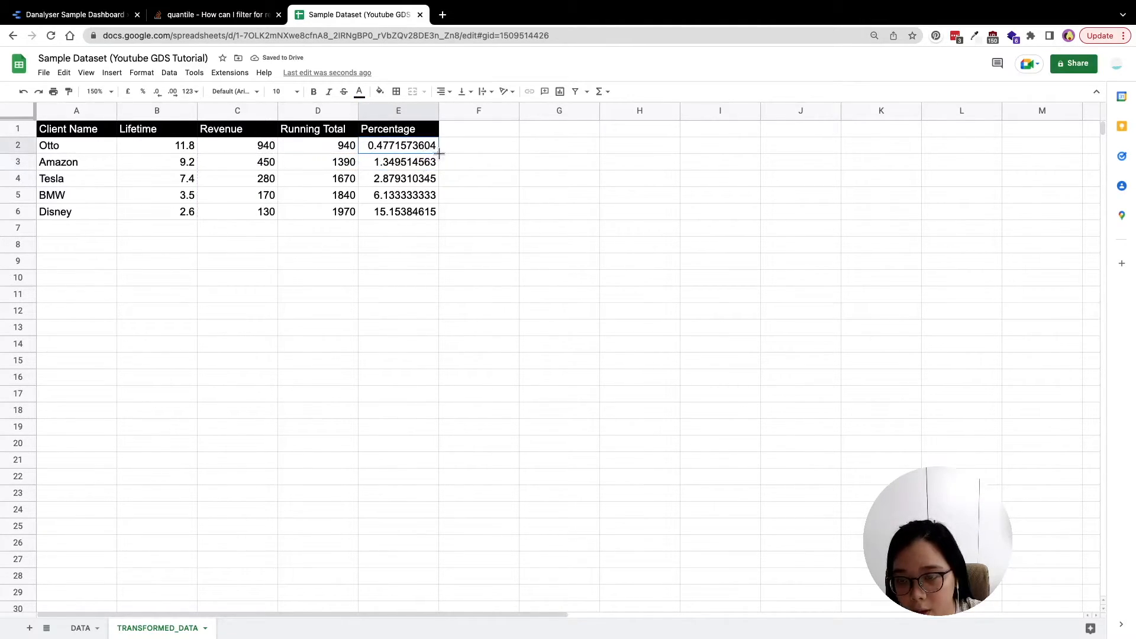
key("ctrl+shift+Down")
key("ctrl+d")
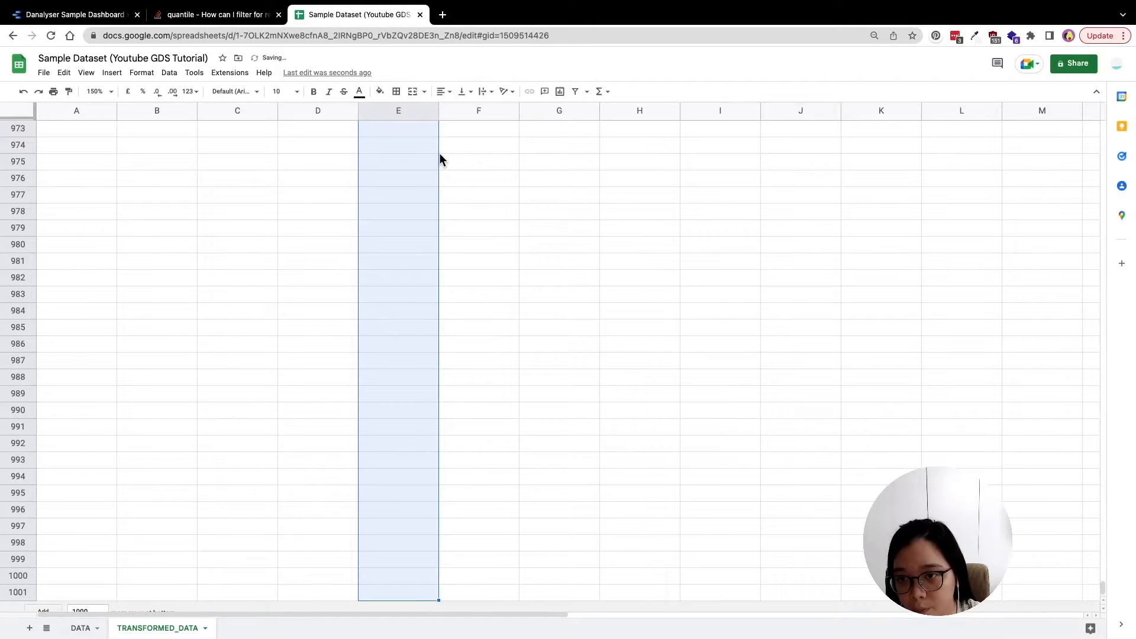
key("ctrl+Up")
left_click(437, 160)
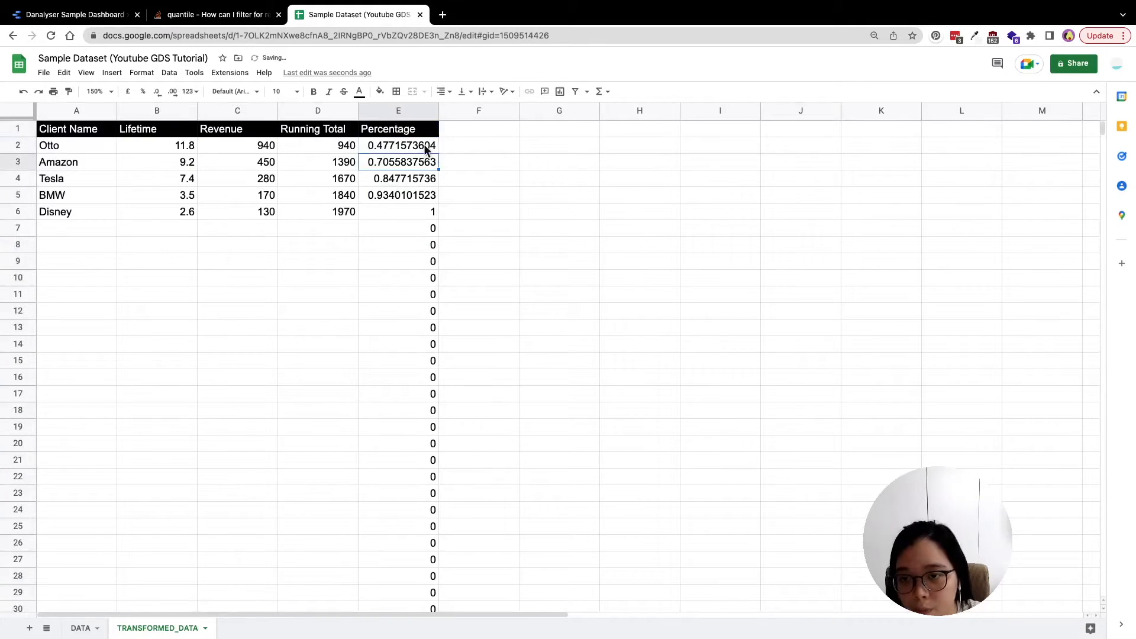
left_click(399, 143)
left_click(397, 216)
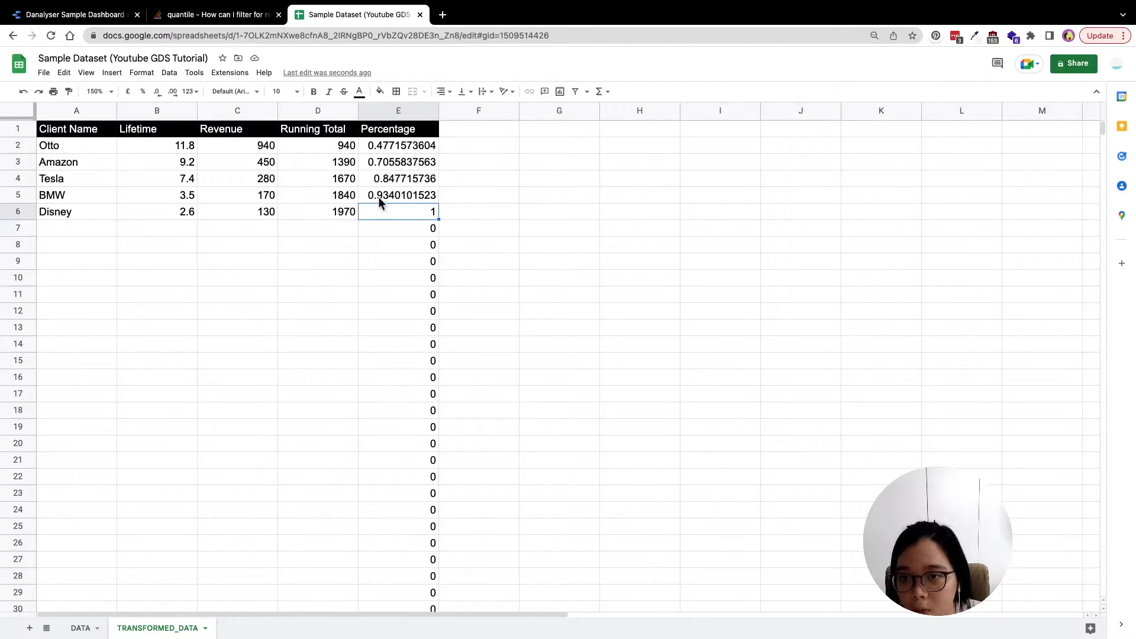
left_click(18, 212)
left_click(404, 216)
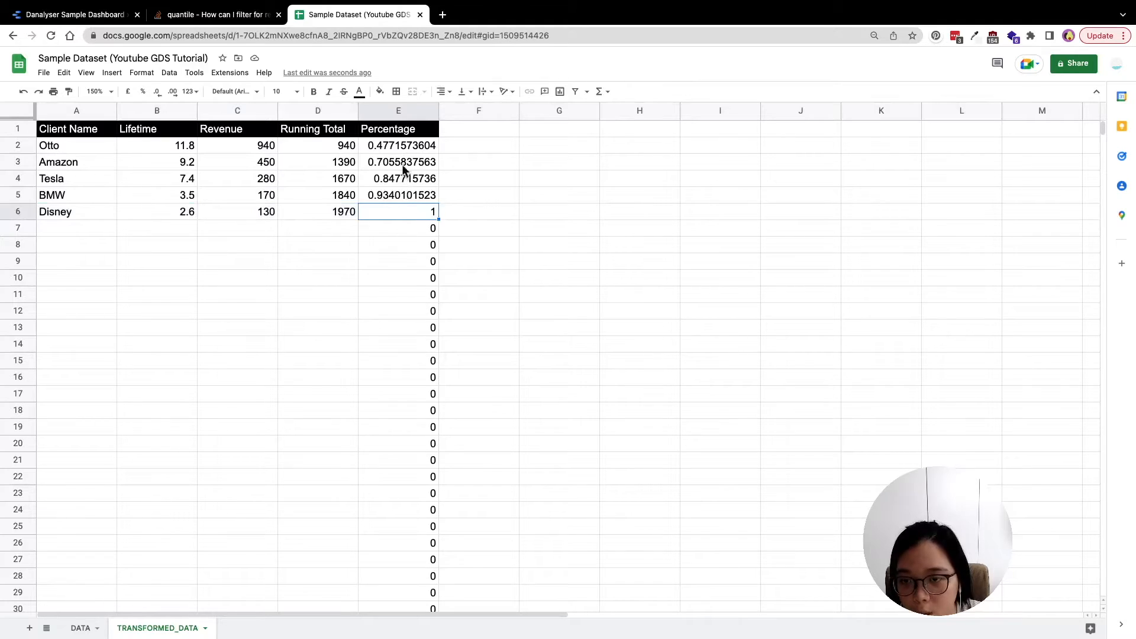
- Change the formula in E2 to =IF(A2="","",D2/SUM($C$2:$C)) so rows without a client stay blank
double_click(401, 147)
left_click(363, 145)
type("IF(")
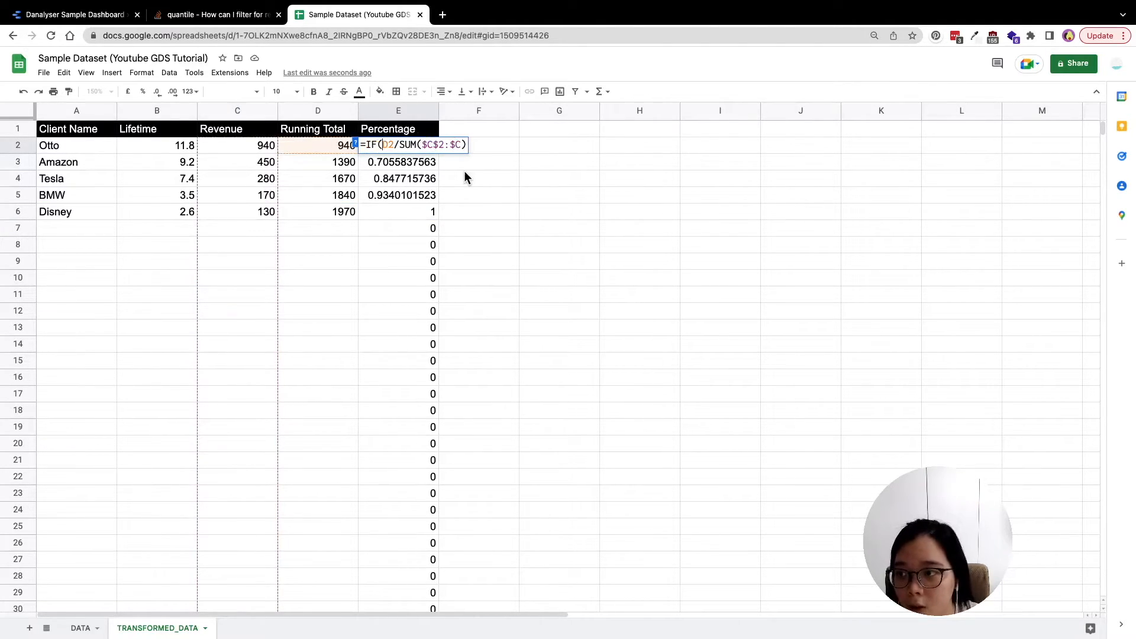
type("A2=")
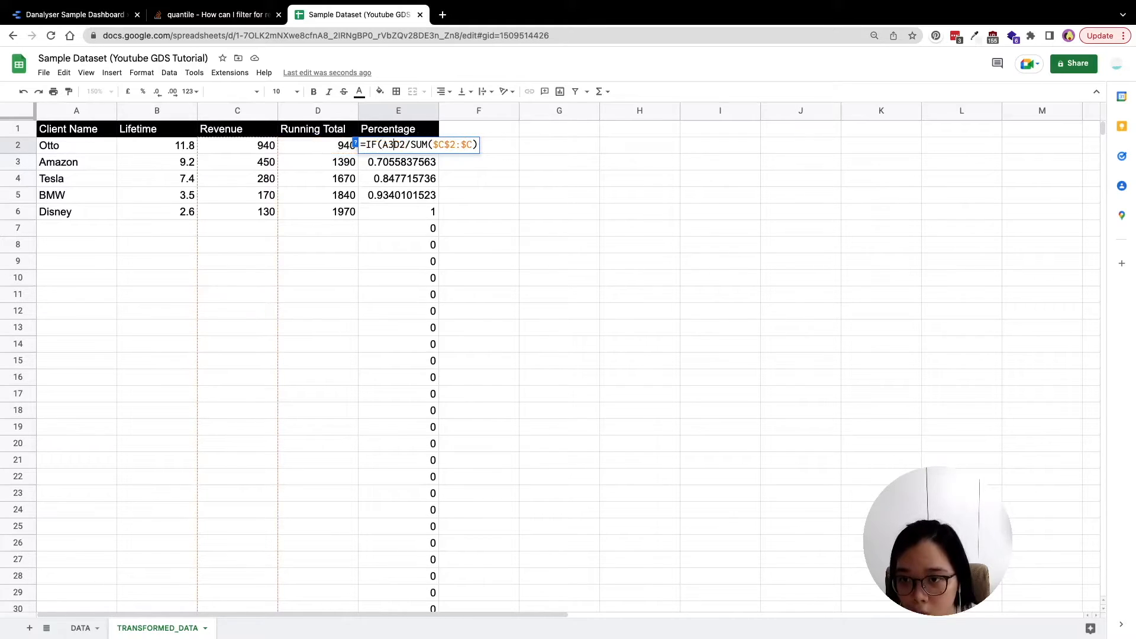
type("\"\",")
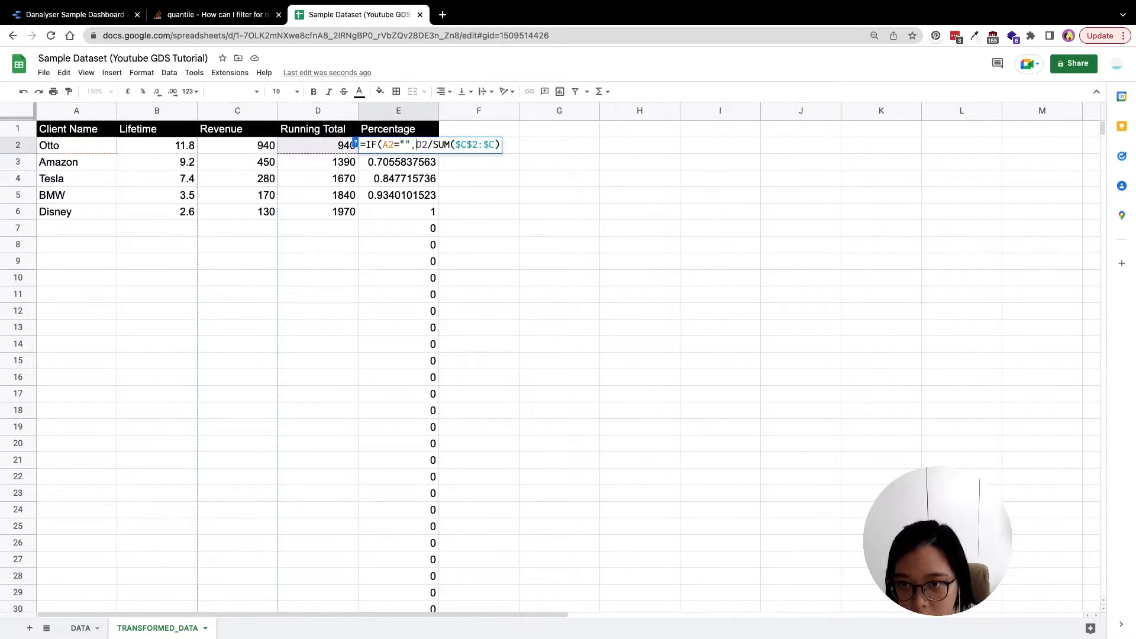
type("\"\",")
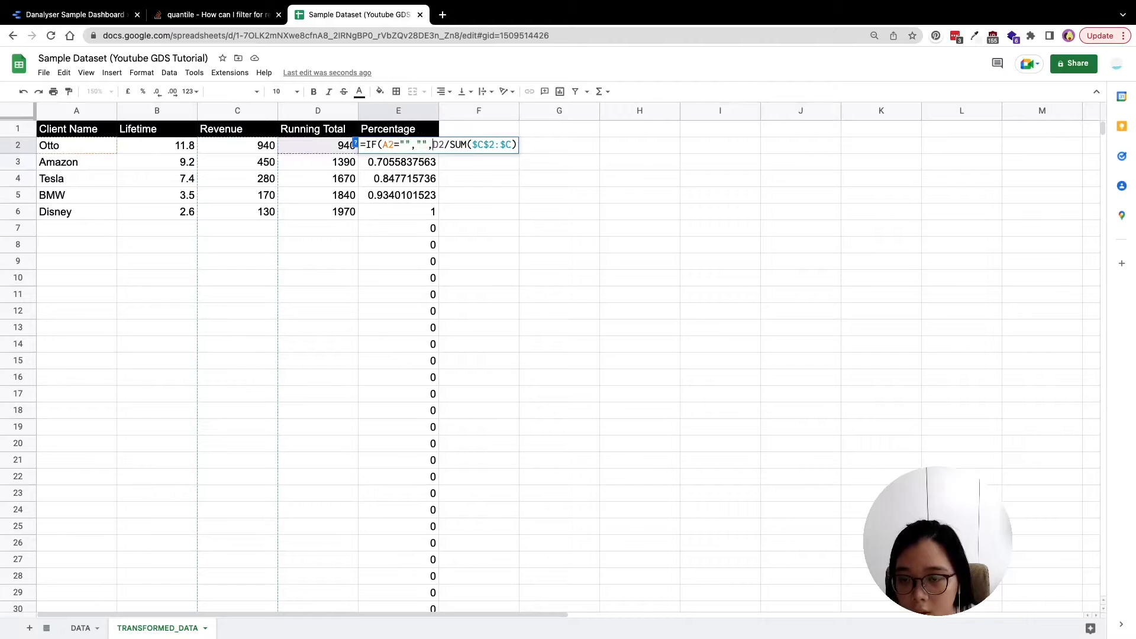
key("End")
type(")")
key("Return")
- Fill the IF percentage formula from E2 down the rest of column E and check the last client row
key("Up")
key("super+shift+Down")
key("super+Up")
key("Down")
key("Down")
key("Down")
key("Down")
key("Down")
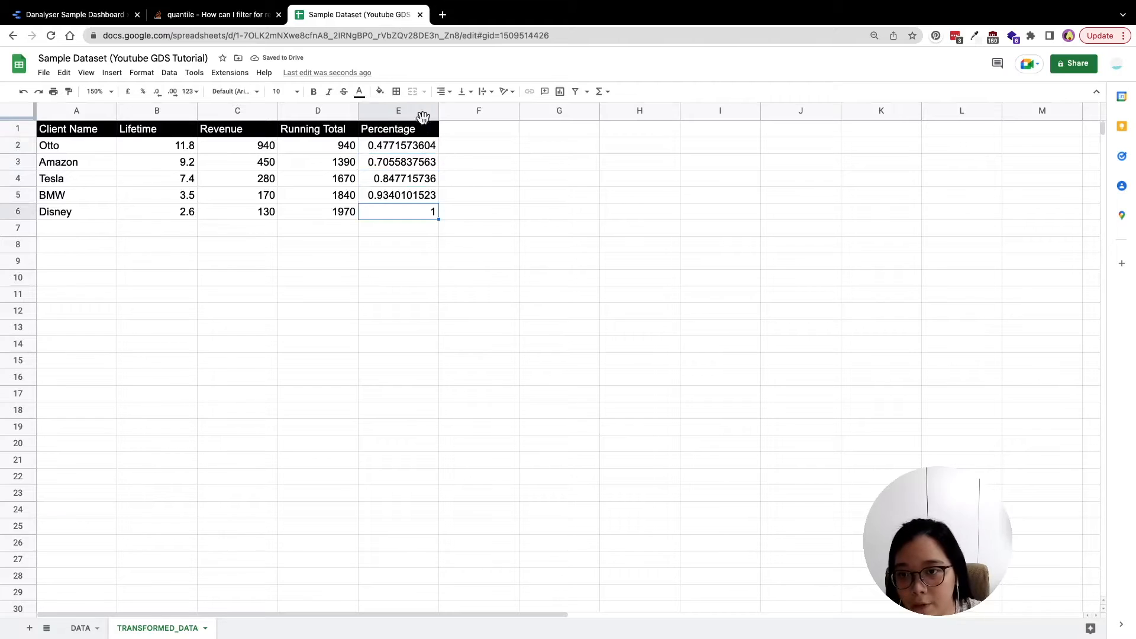
- Format the whole Percentage column to show four decimal places and review the client values
left_click(406, 111)
left_click(158, 94)
left_click(158, 93)
left_click(158, 94)
left_click(158, 94)
left_click(158, 94)
left_click(158, 94)
left_click(158, 93)
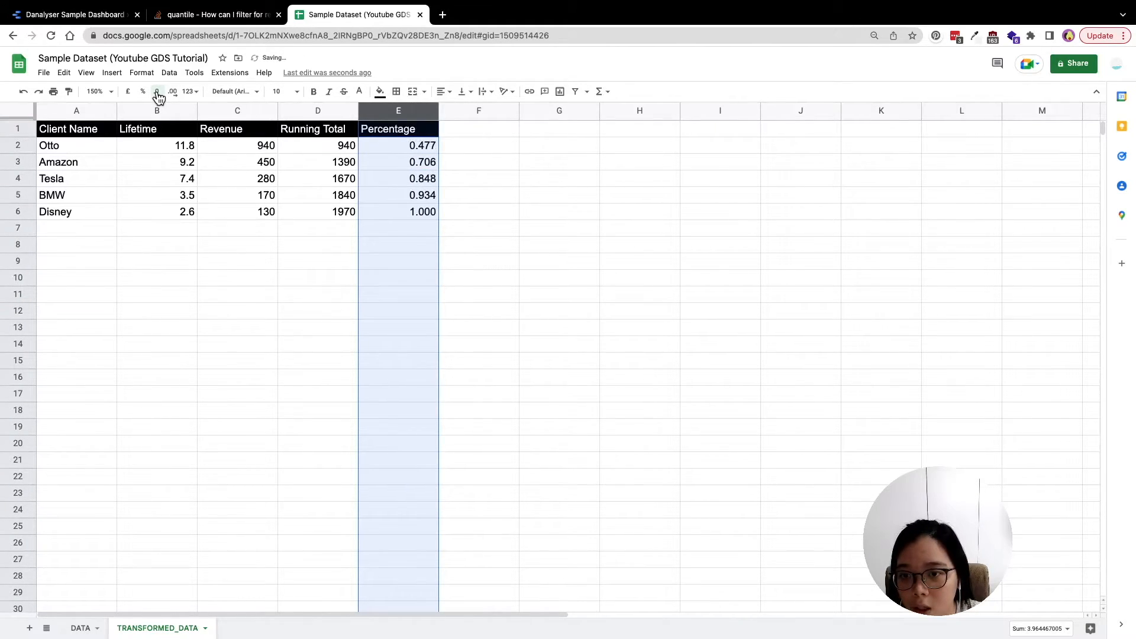
left_click(172, 92)
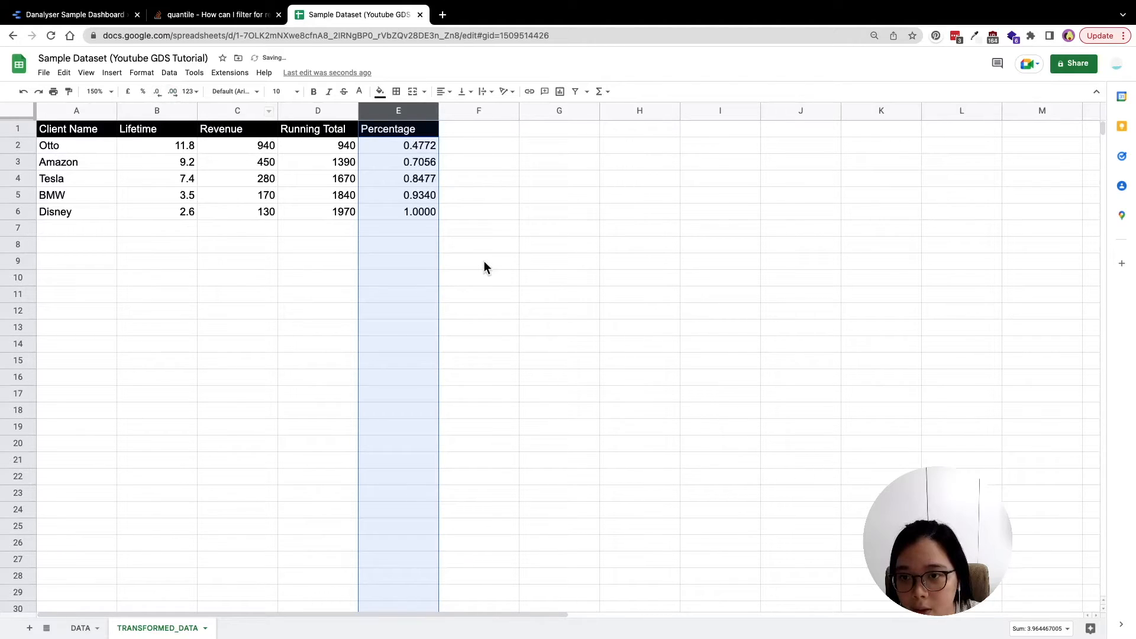
left_click(418, 214)
left_click_drag(419, 147, 450, 219)
left_click(420, 211)
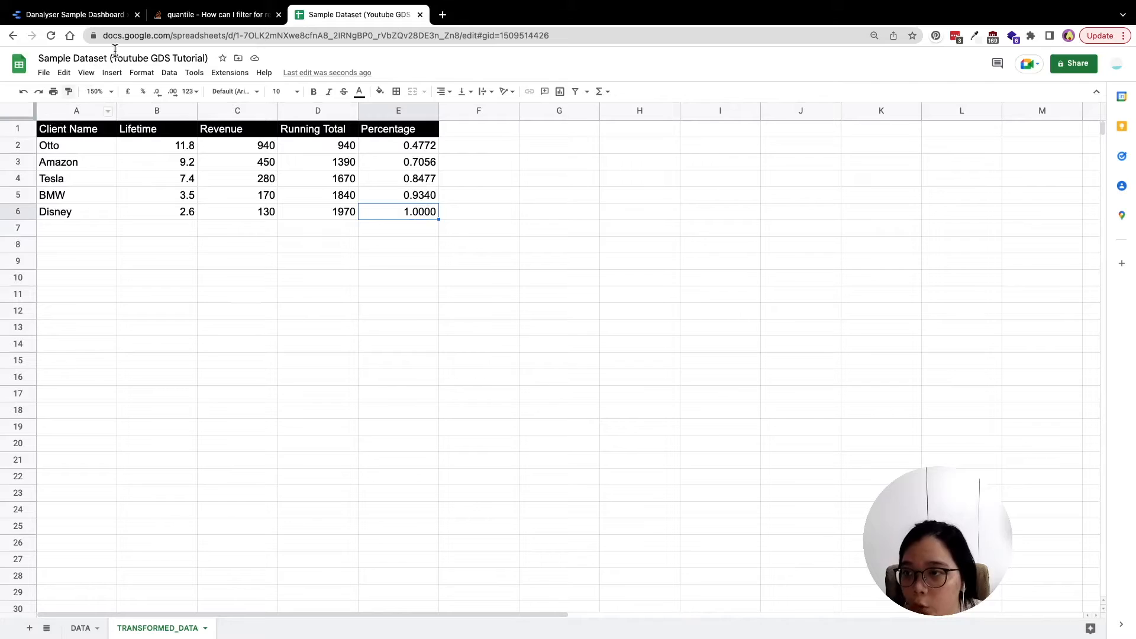
- Switch to the Danalyser Sample Dashboard report in Data Studio and add a new page named Filter by Running. %
left_click(97, 18)
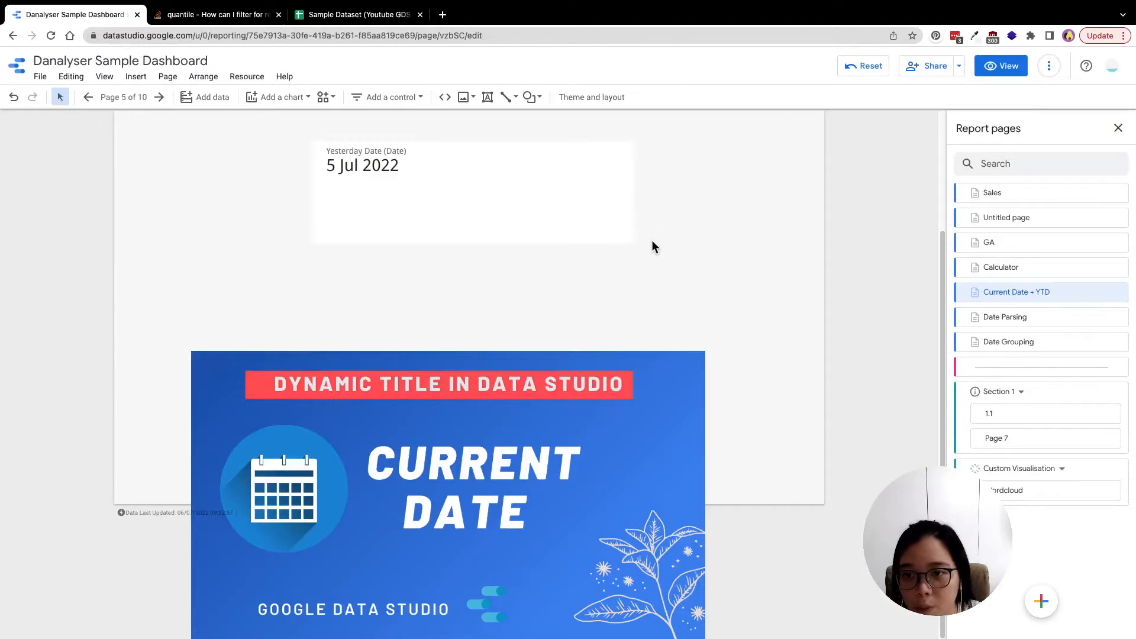
mouse_move(1072, 607)
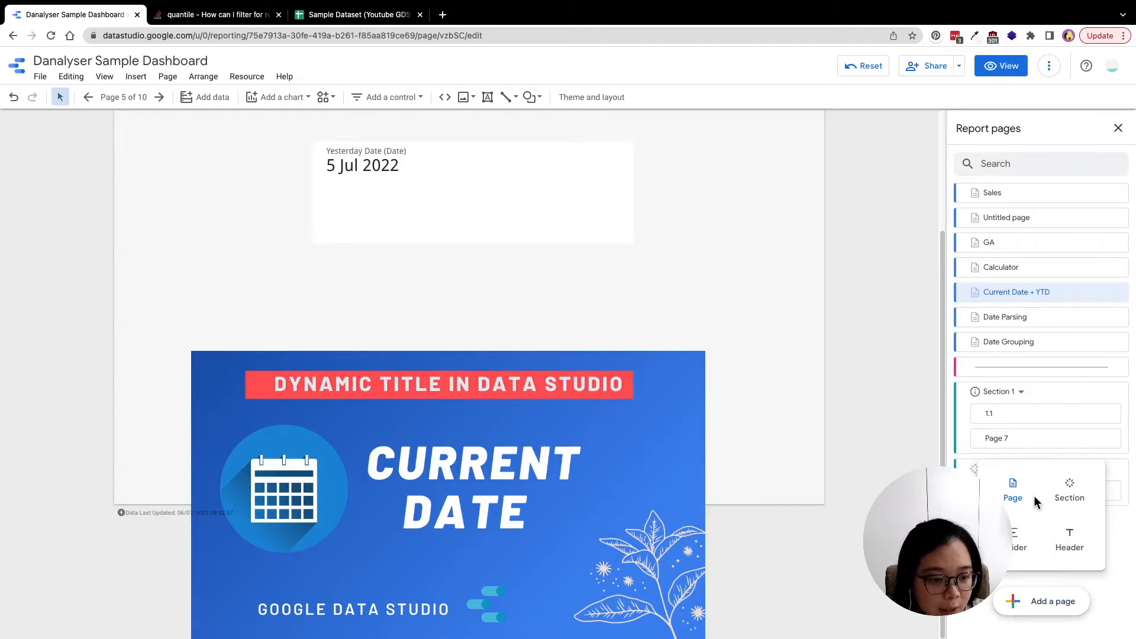
left_click(1013, 492)
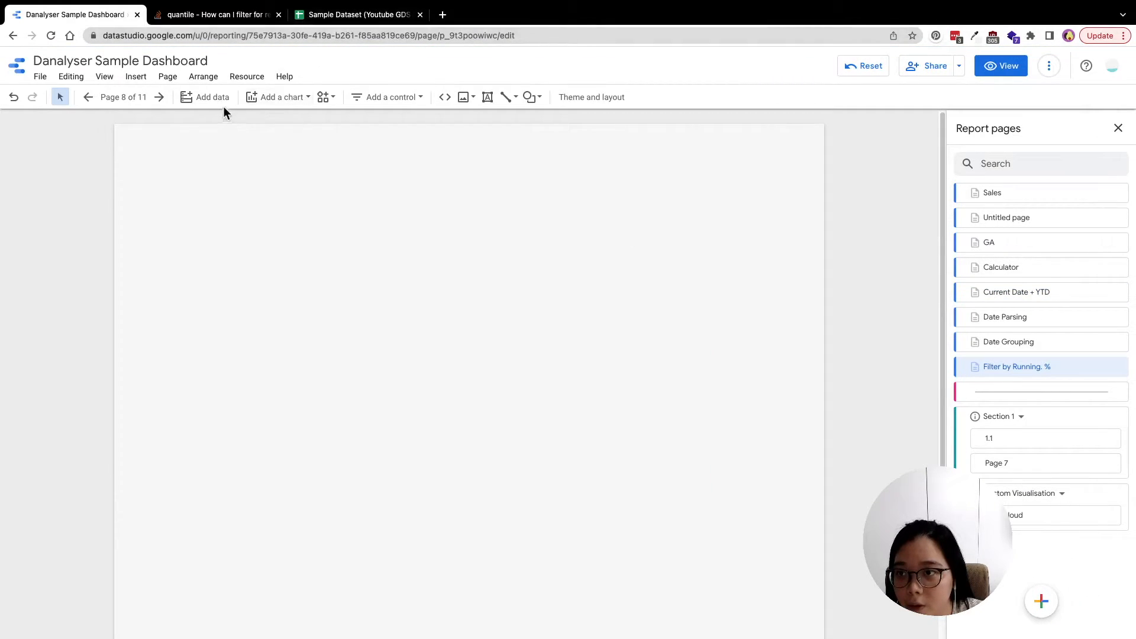
- Add the TRANSFORMED_DATA worksheet of Sample Dataset (Youtube GDS Tutorial) as a Google Sheets data source by its URL
left_click(202, 106)
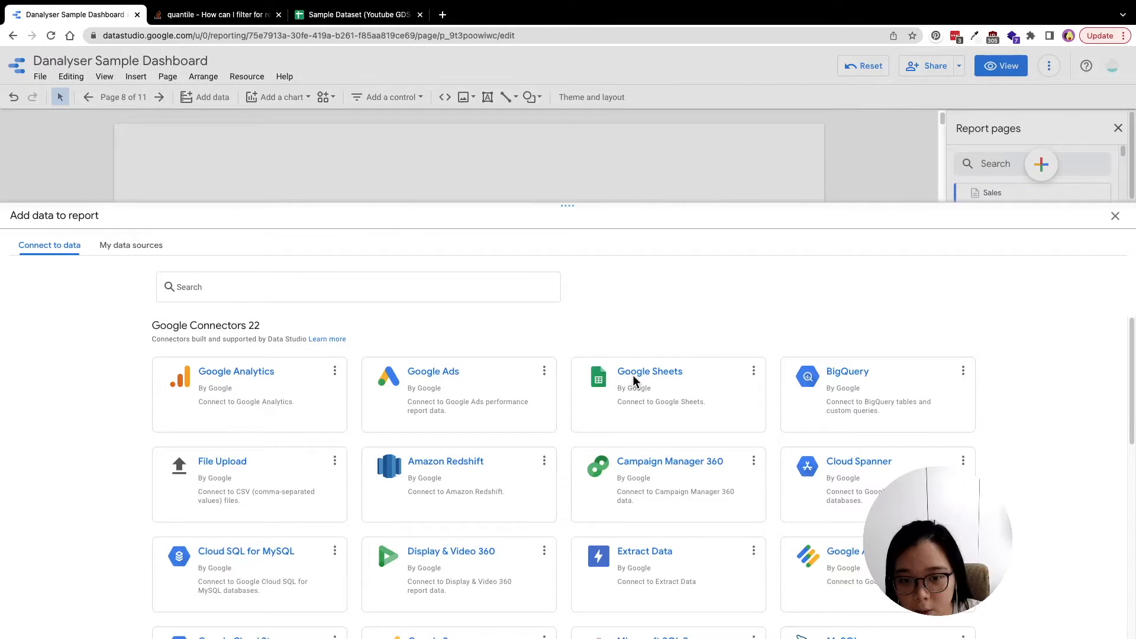
left_click(655, 371)
left_click(322, 279)
key("ctrl+v")
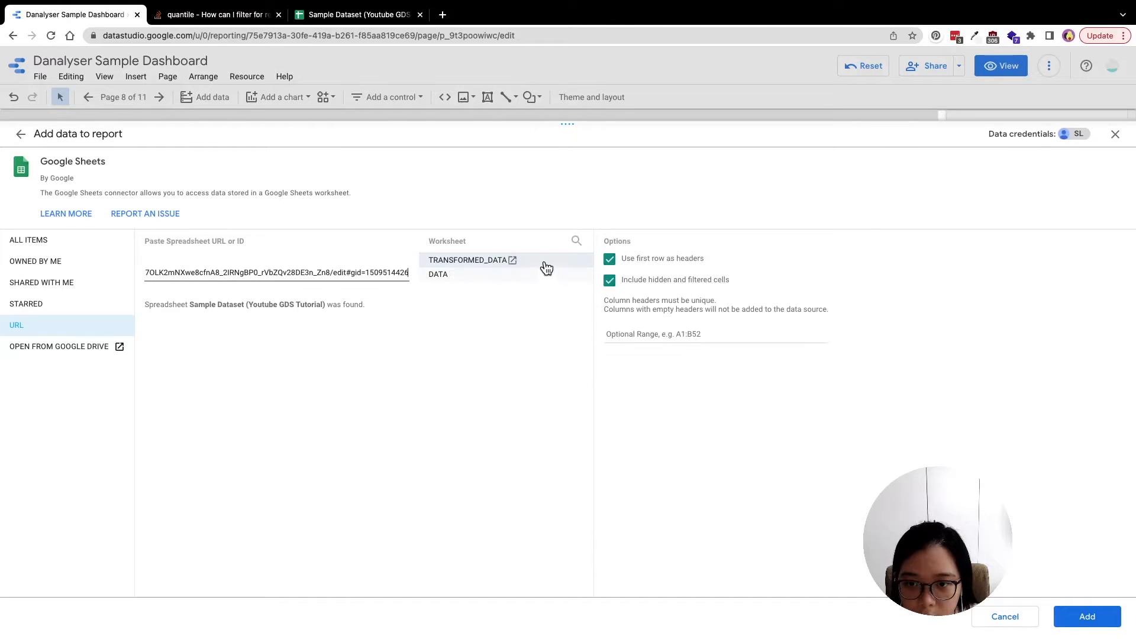
left_click(715, 336)
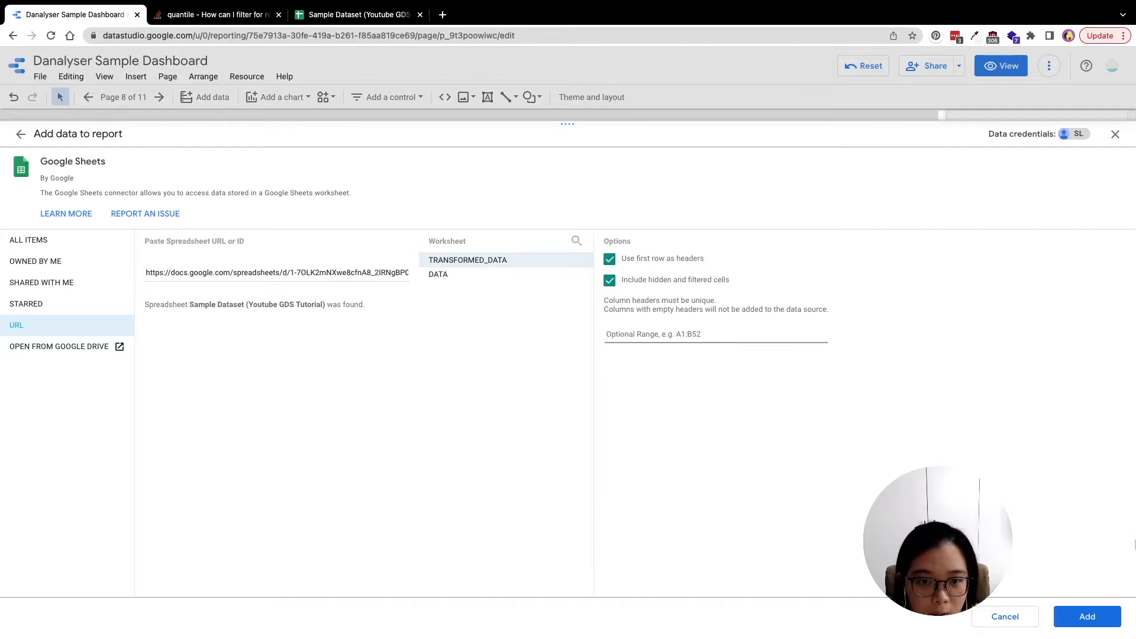
left_click(1088, 616)
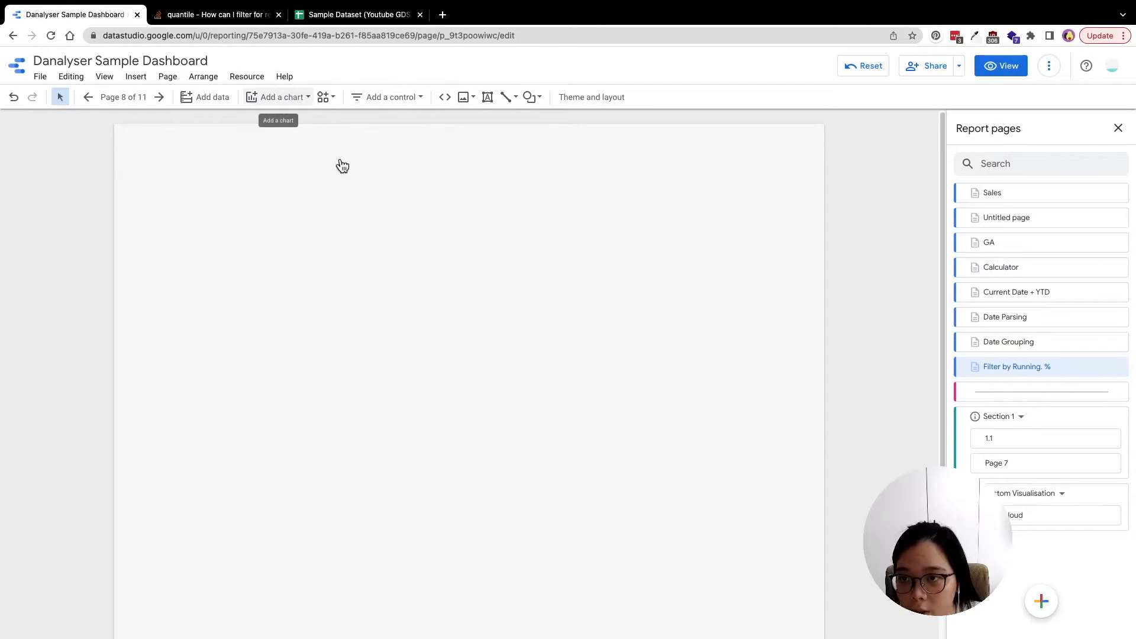
- Insert a table chart on the new page and add Running Total and Percentage as dimensions after Client Name
left_click(301, 104)
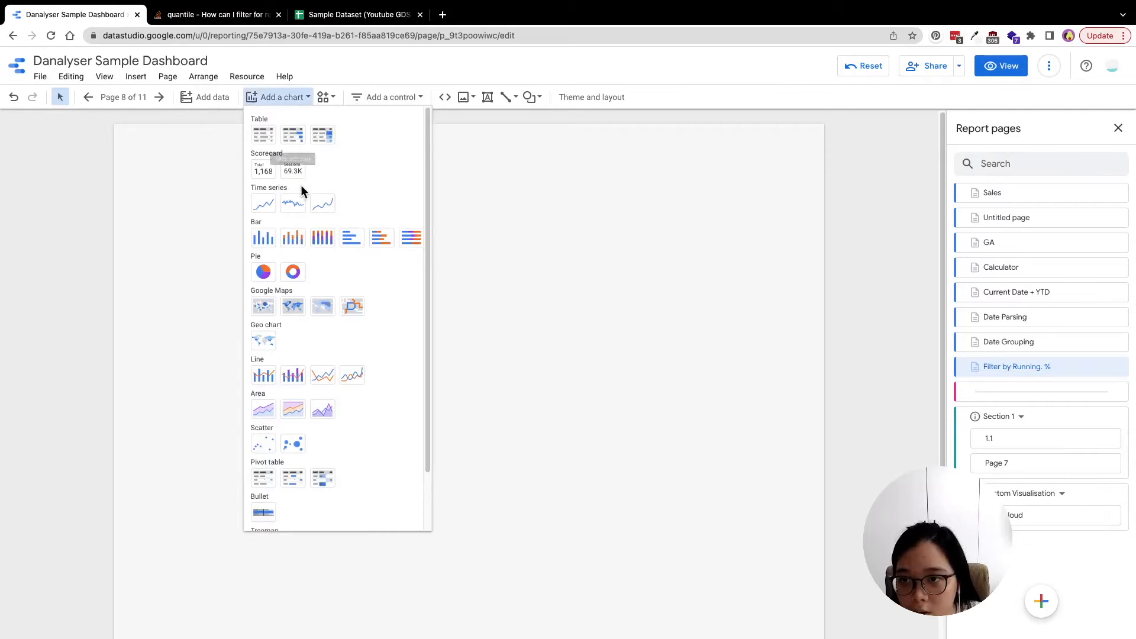
left_click(255, 142)
left_click(164, 179)
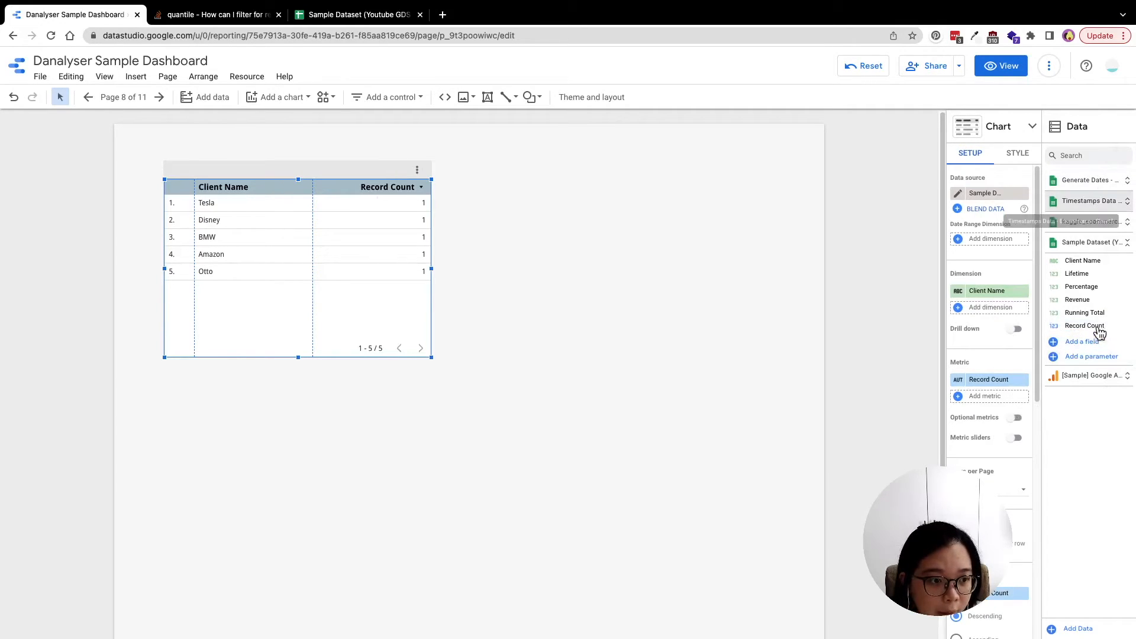
left_click_drag(1096, 312, 990, 309)
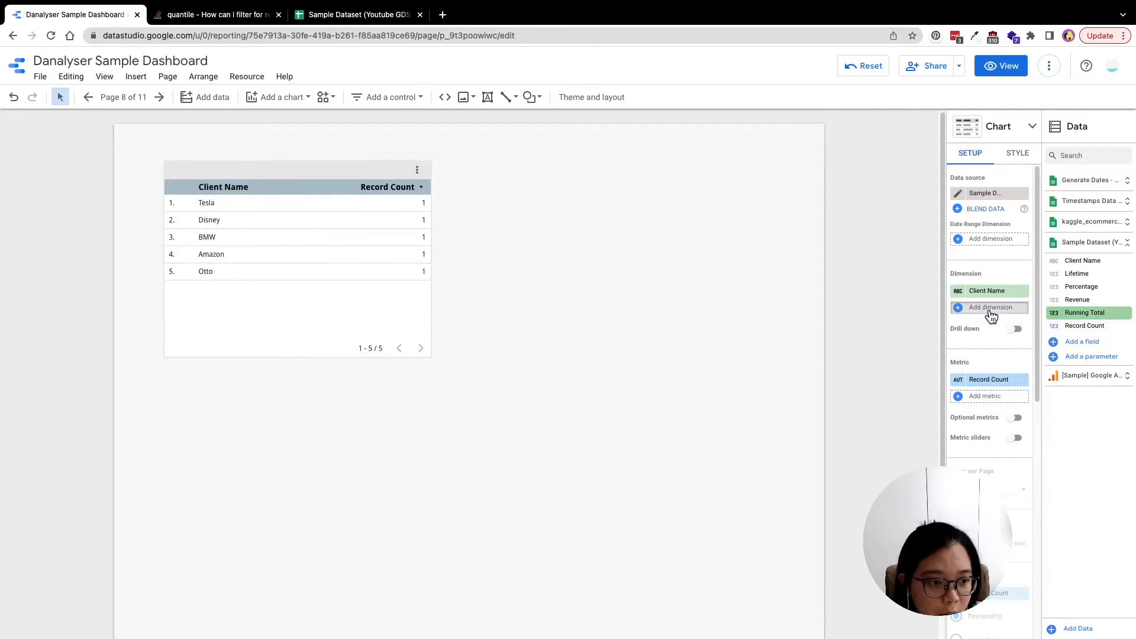
left_click_drag(1077, 287, 982, 324)
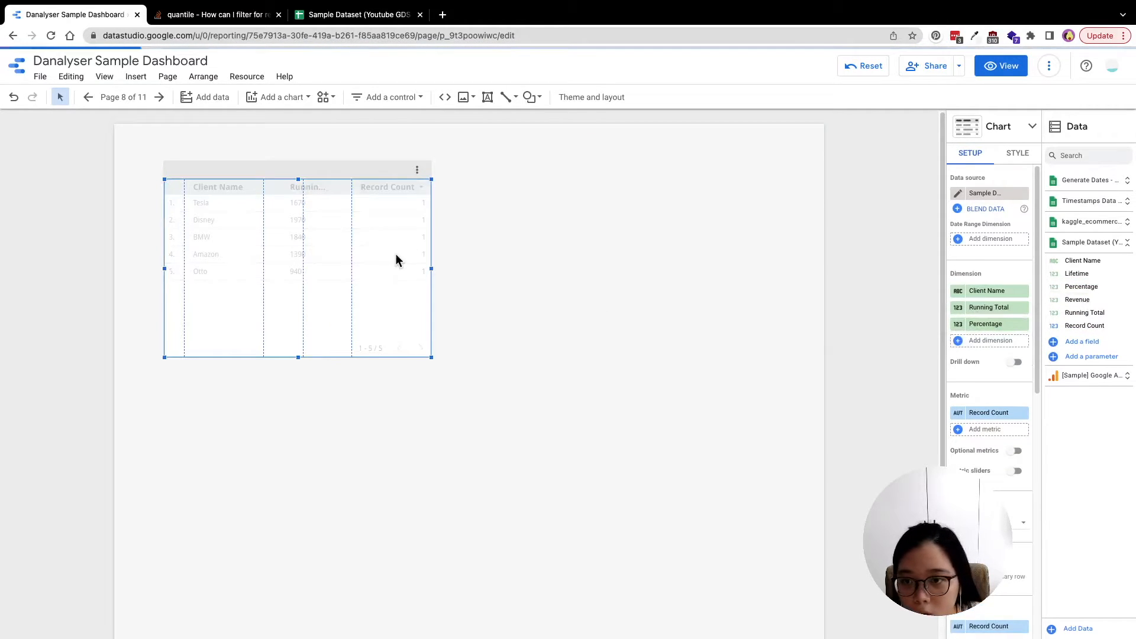
- Widen the table and sort it by Percentage in ascending order
scroll(1001, 491, "down", 5)
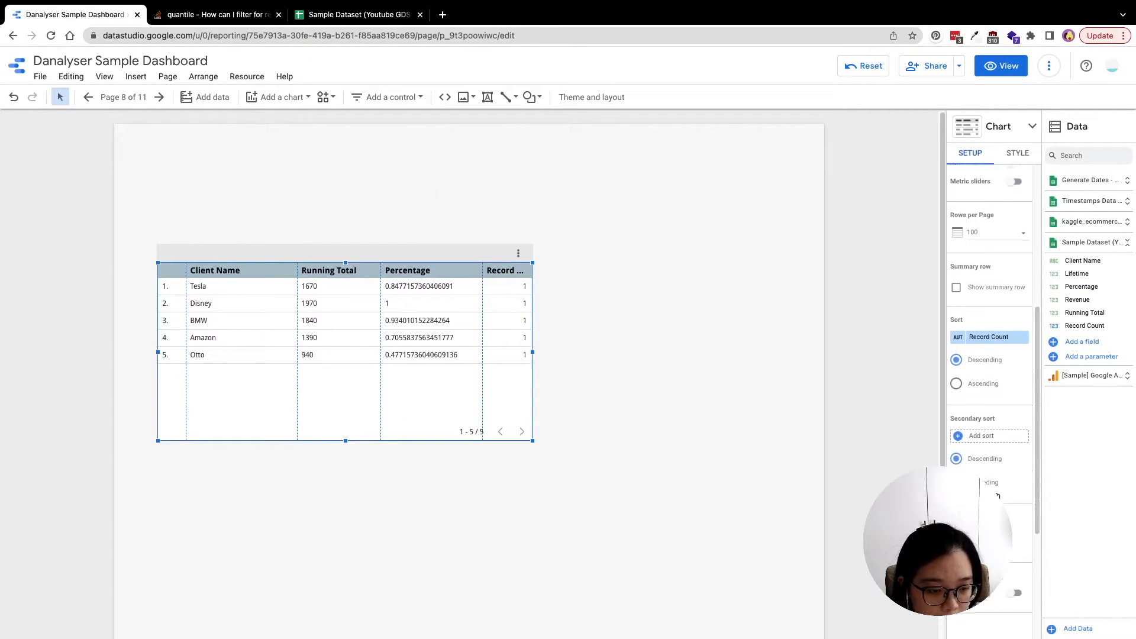
left_click(997, 331)
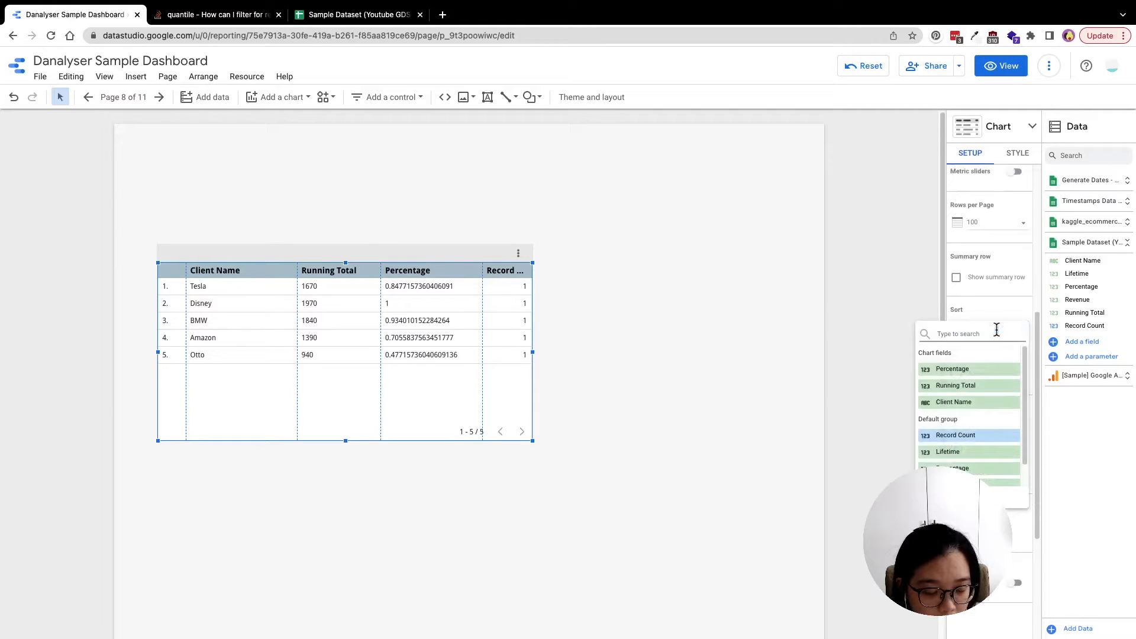
left_click(979, 370)
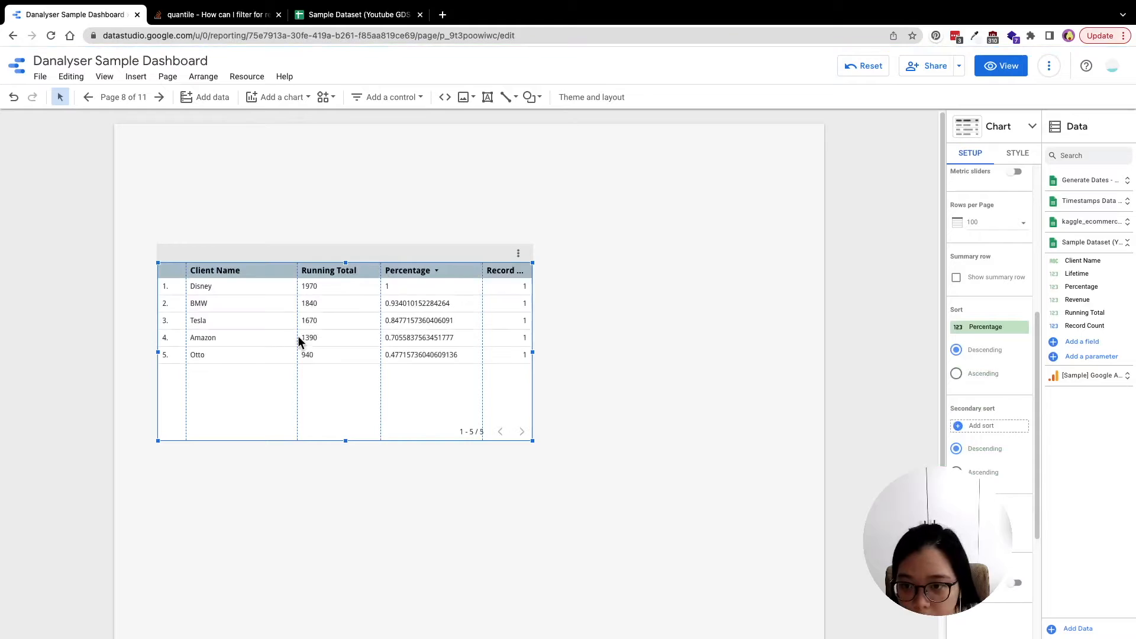
left_click(979, 371)
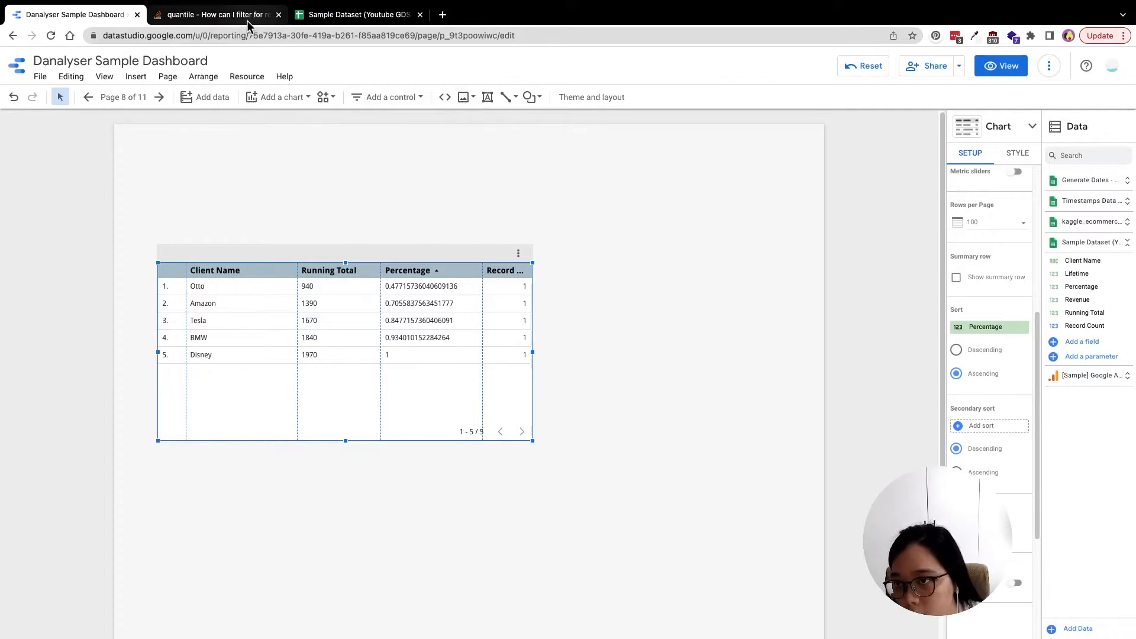
- Switch to the Stack Overflow question and review its running sum table and the 80% of total revenue explanation
left_click(214, 14)
scroll(538, 381, "down", 1)
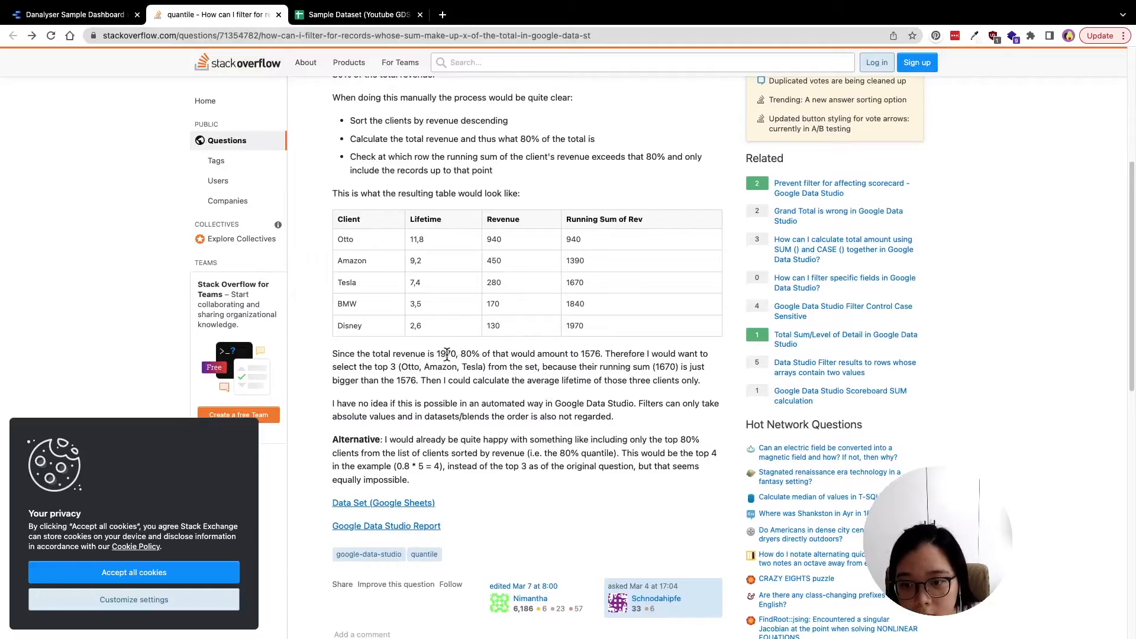
- Return to the Data Studio report, add an advanced filter control above the table, and use Percentage as its control field
left_click(494, 354)
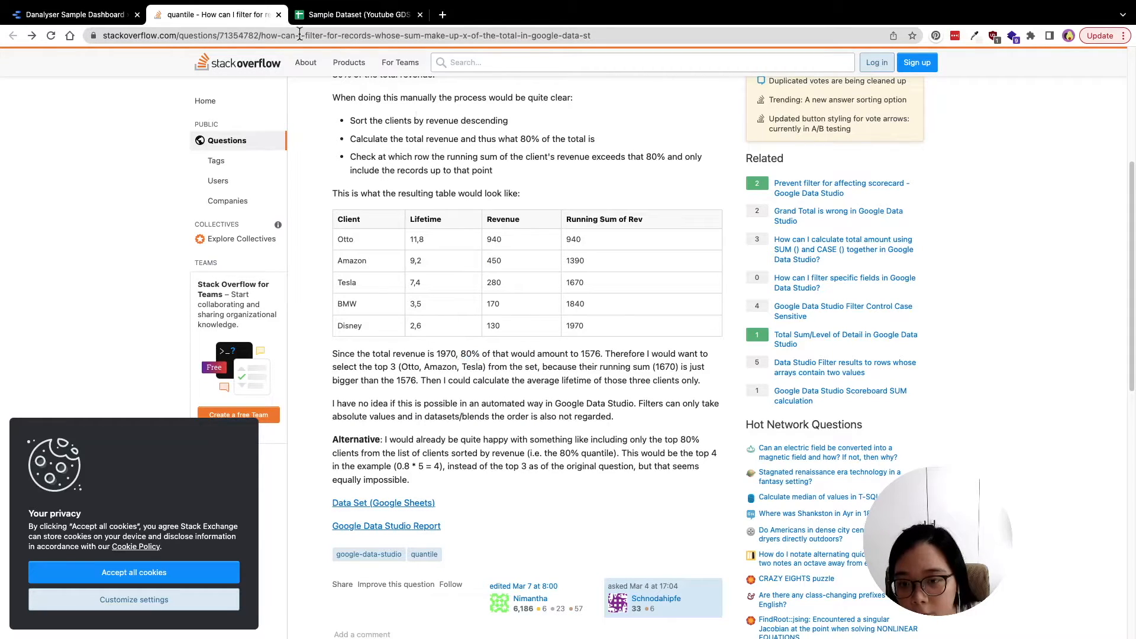
left_click(102, 19)
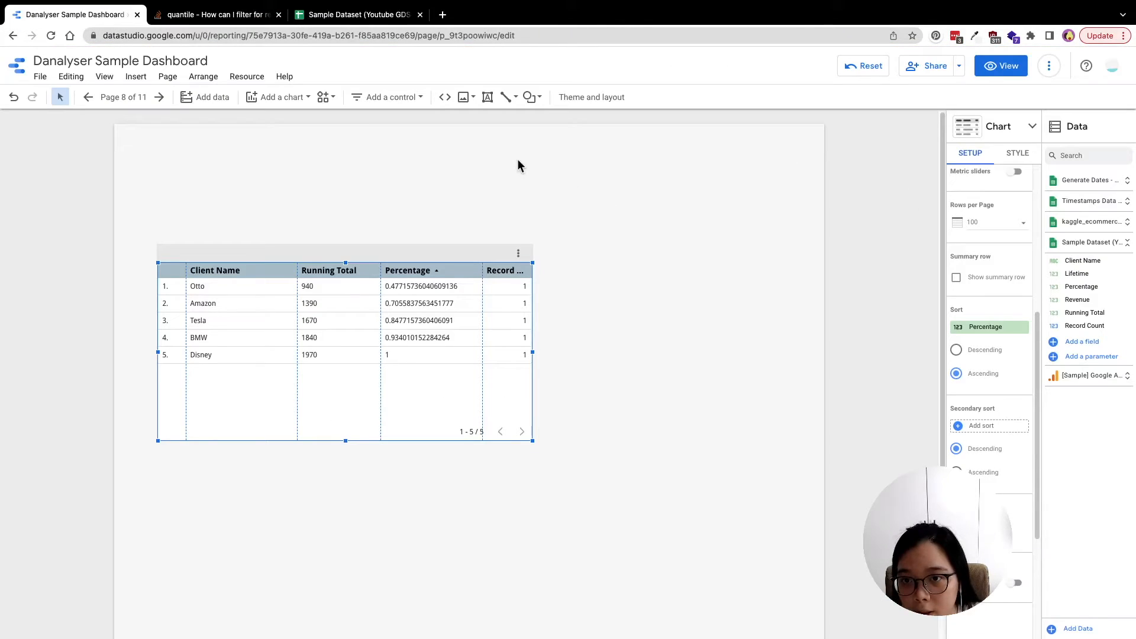
left_click(280, 98)
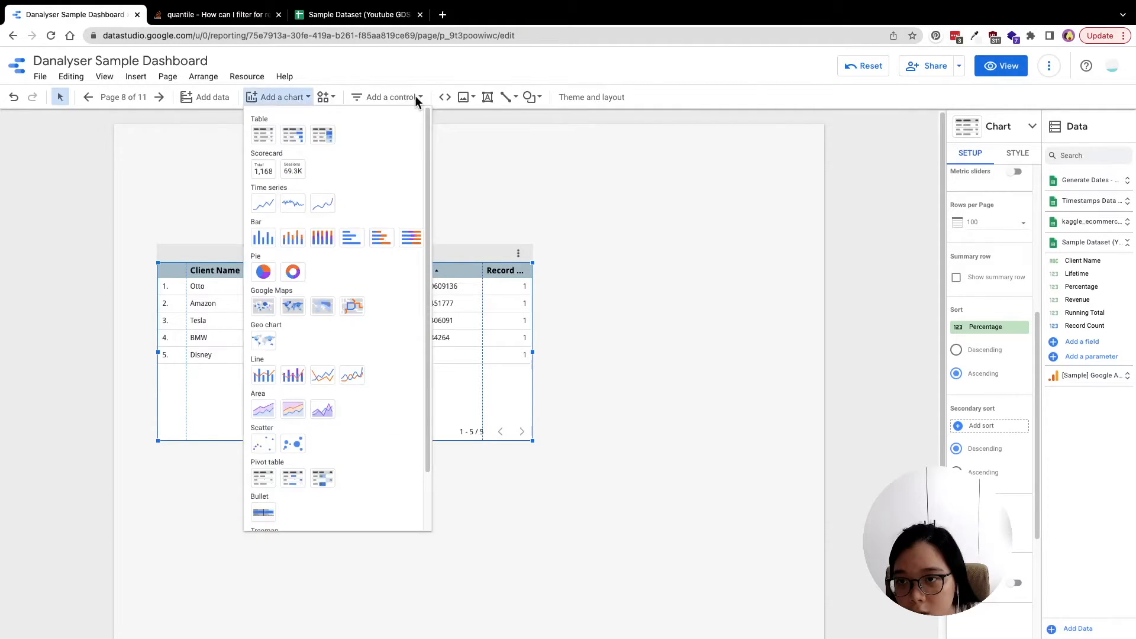
left_click(413, 98)
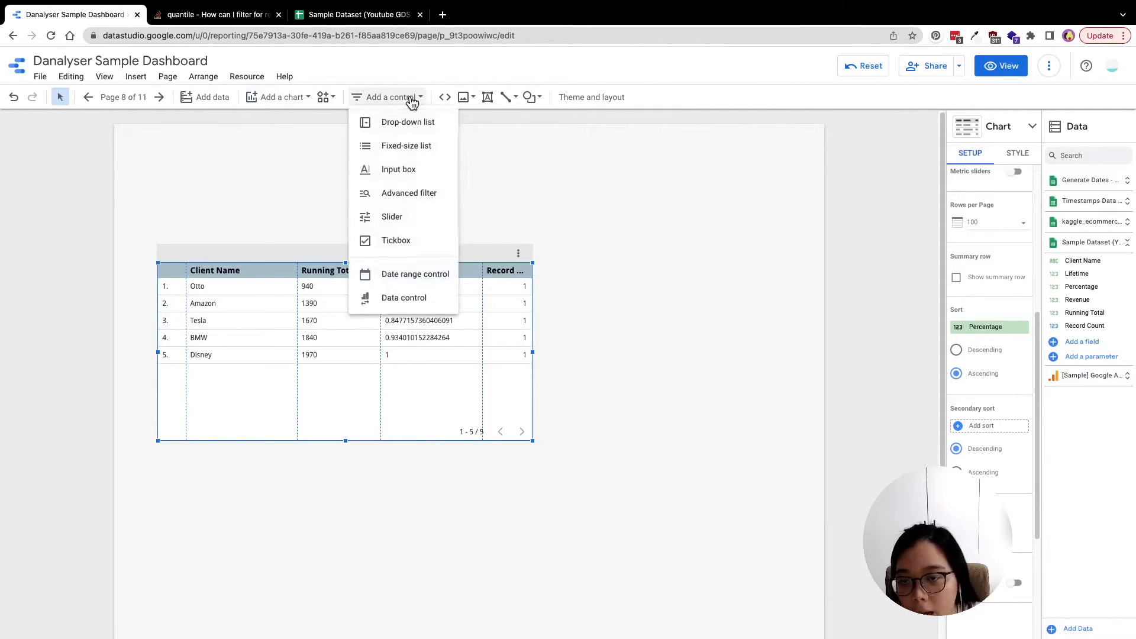
left_click(408, 194)
left_click(594, 149)
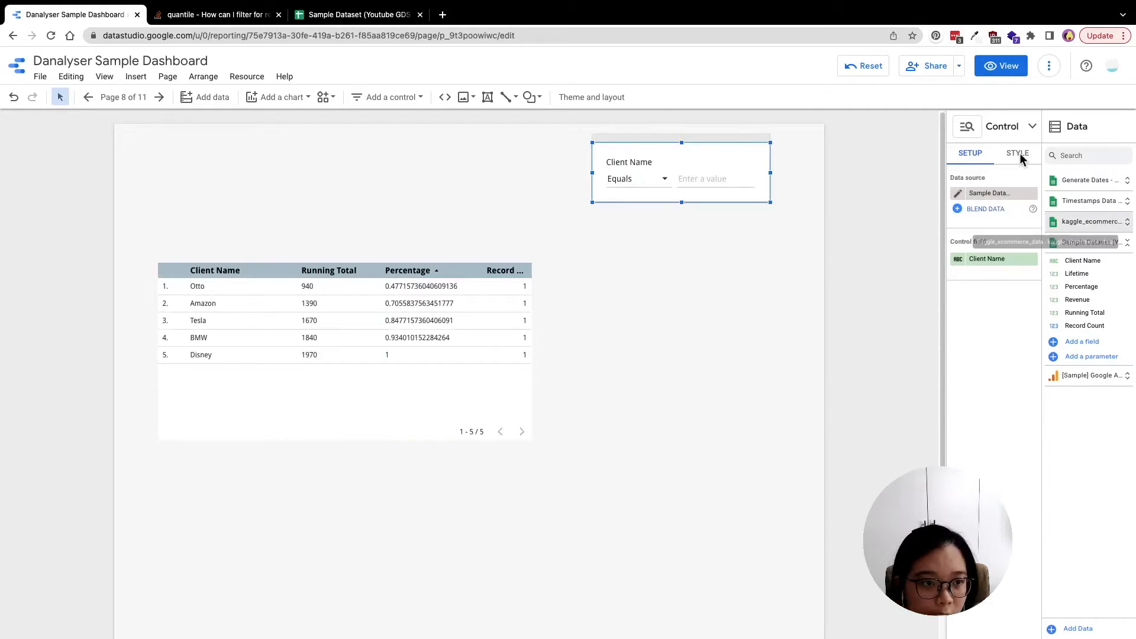
left_click_drag(1089, 289, 995, 259)
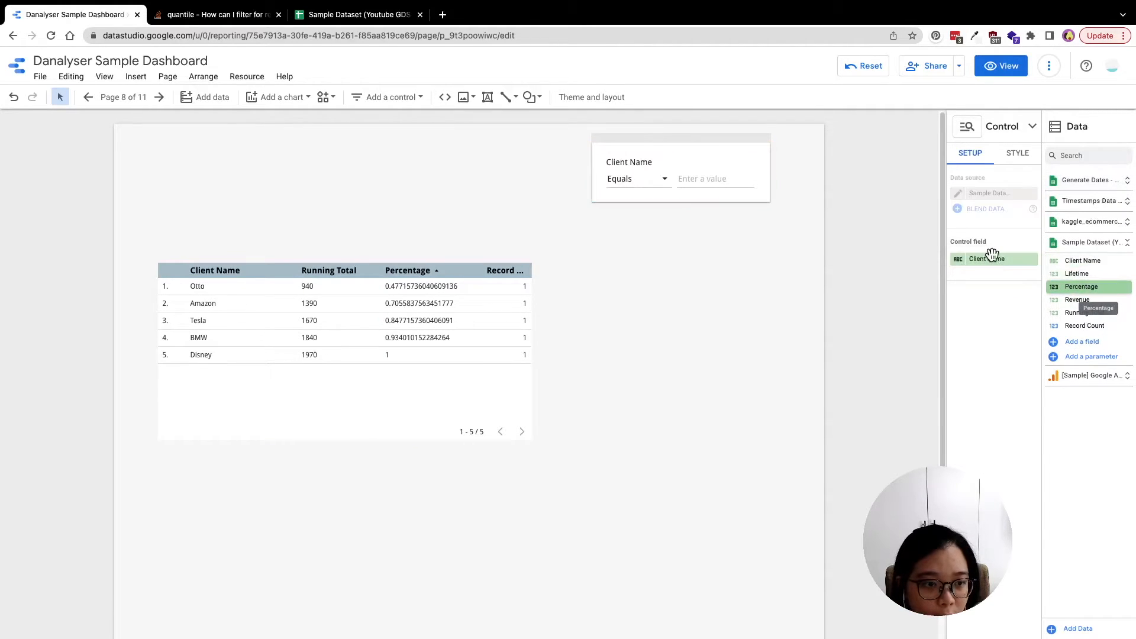
- Filter Percentage with the condition >= 0.8, and change the filter's operator to <
left_click(651, 184)
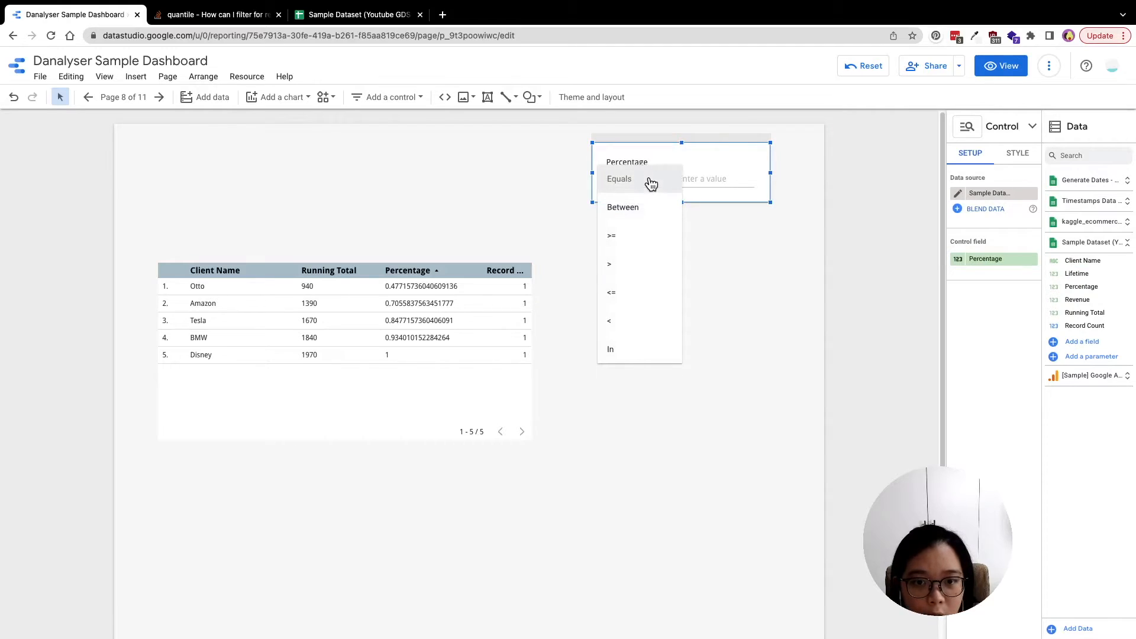
left_click(640, 236)
left_click(718, 179)
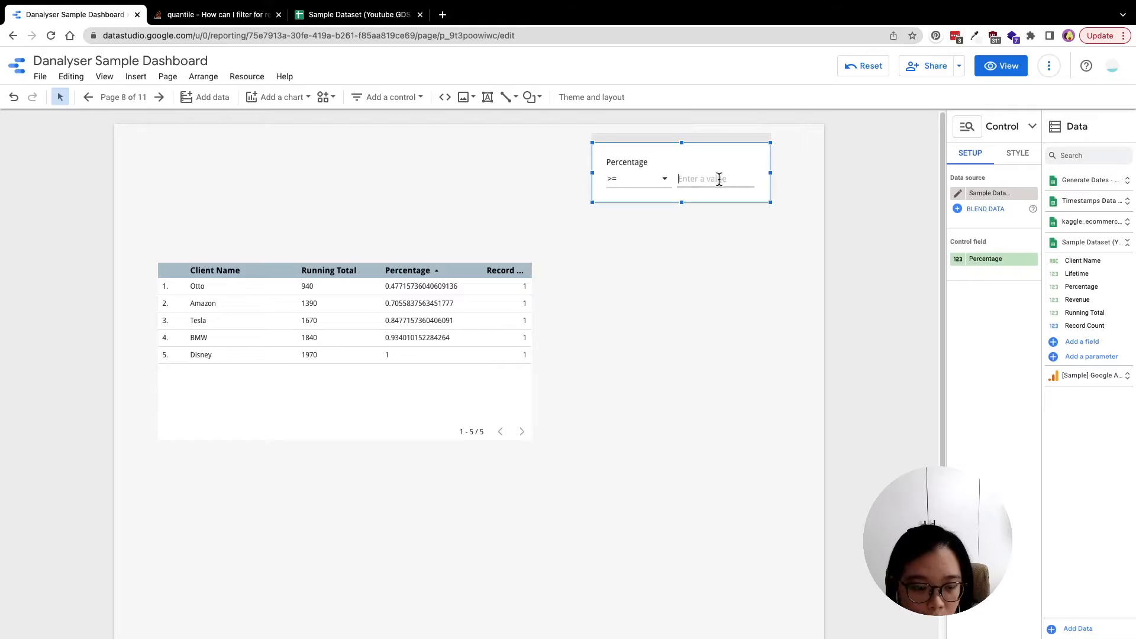
type("0.8")
key("Return")
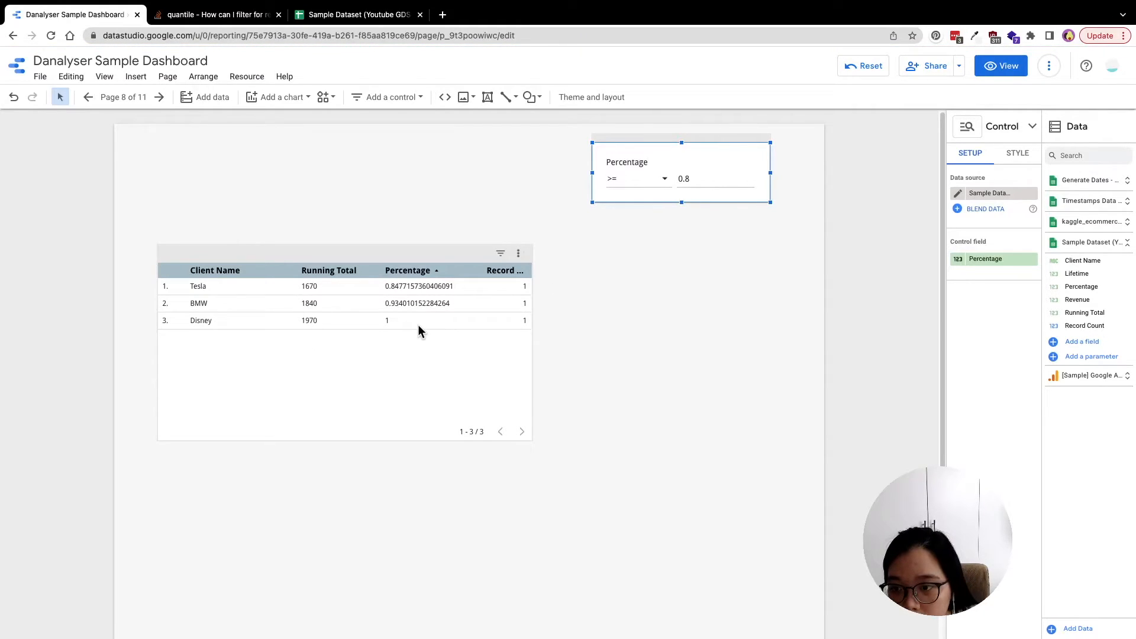
left_click(660, 179)
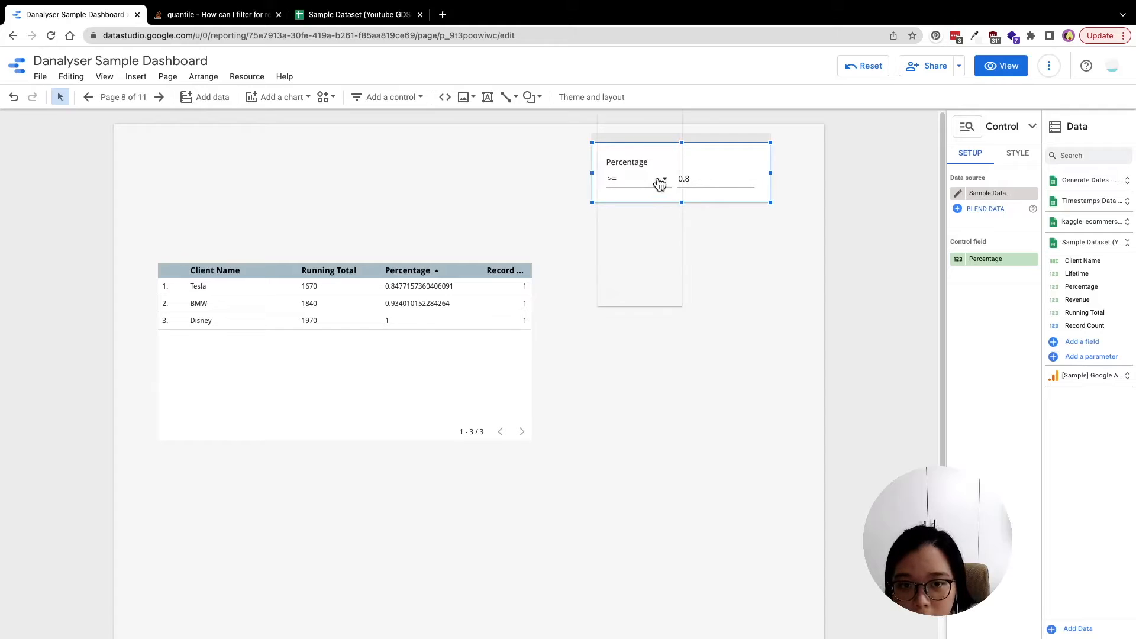
left_click(634, 270)
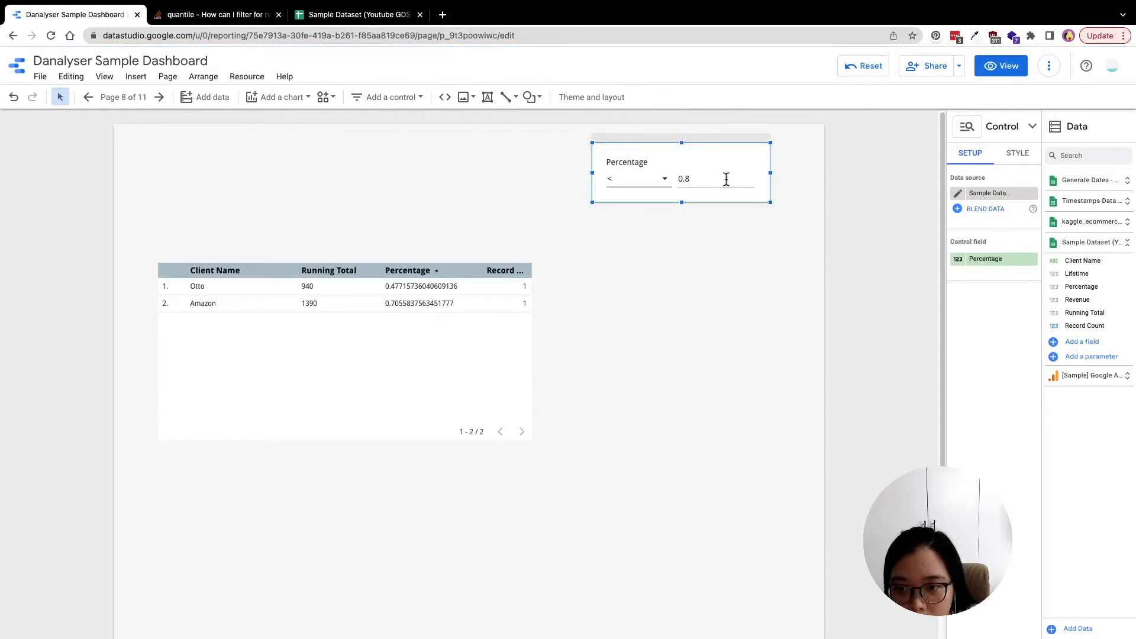
- Switch to the TRANSFORMED_DATA sheet and the Stack Overflow question to check Tesla's cumulative percentage against the 80% requirement
key("ctrl+Tab")
left_click_drag(478, 145, 432, 151)
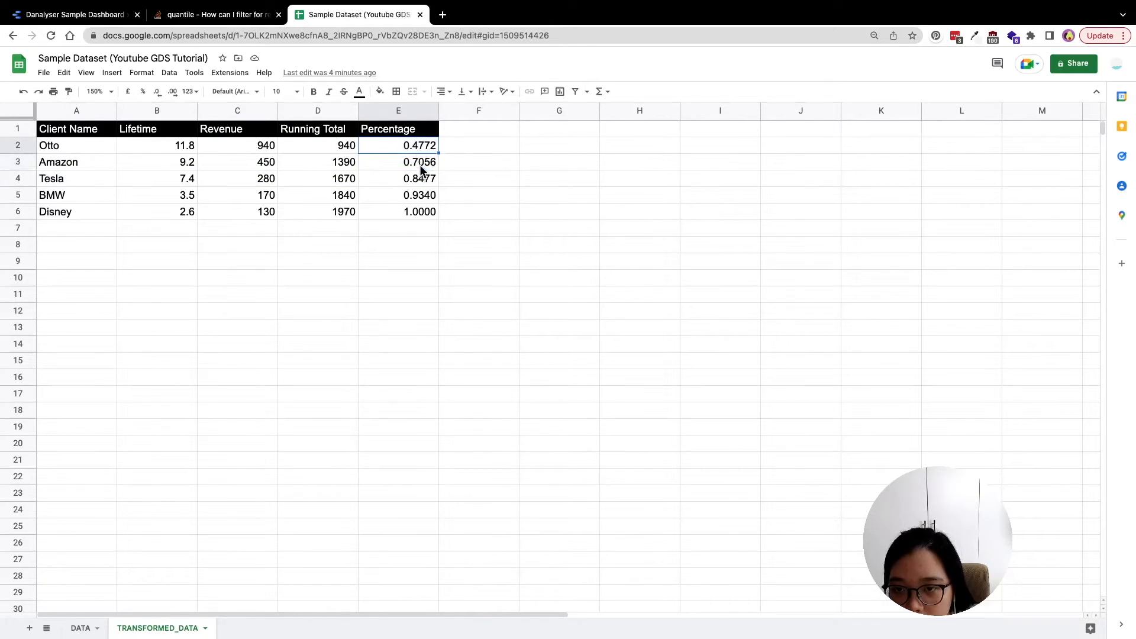
left_click_drag(420, 153, 69, 179)
left_click(72, 151)
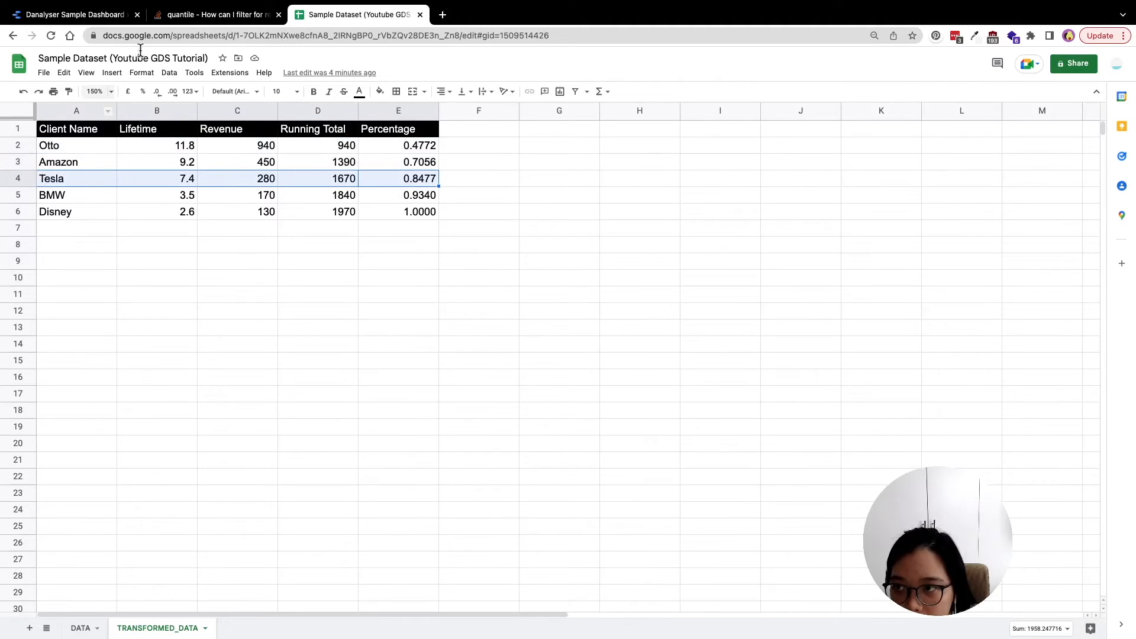
left_click(228, 17)
scroll(674, 427, "down", 1)
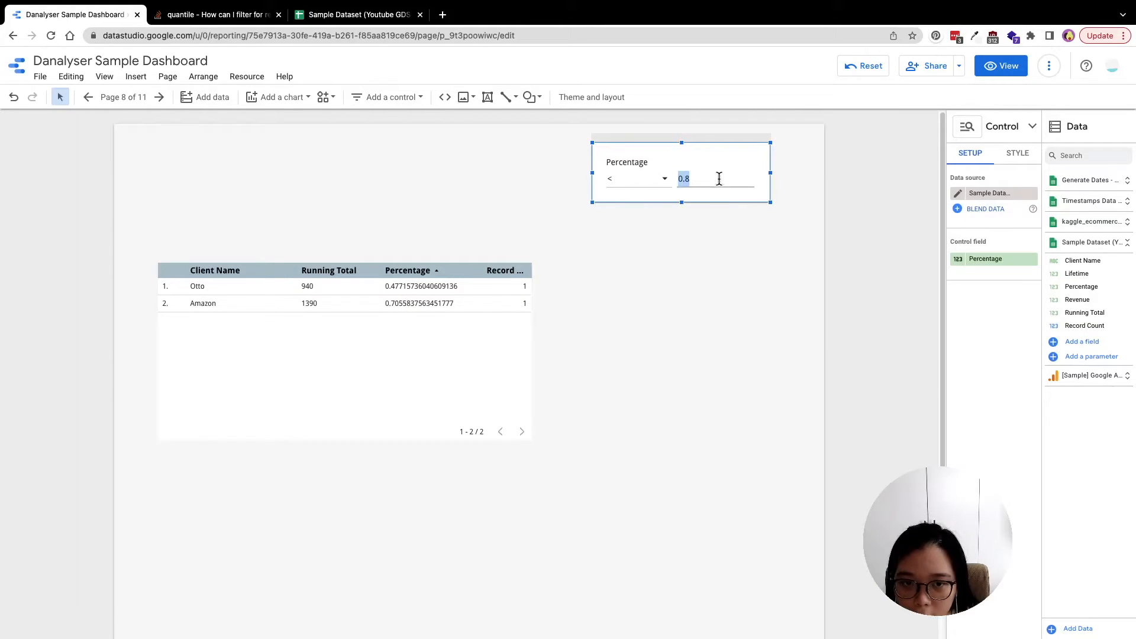
- In Data Studio, set the Percentage filter value to 0.9 and compare the filtered clients with the Stack Overflow requirement
key("shift+Left")
key("shift+Left")
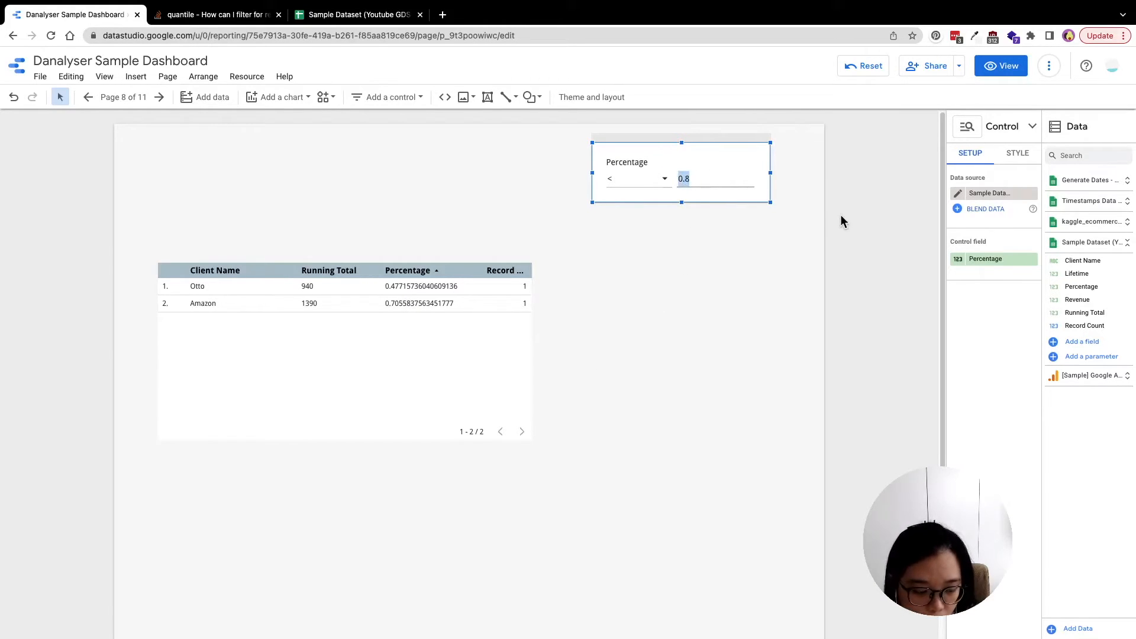
type("0.9")
key("Return")
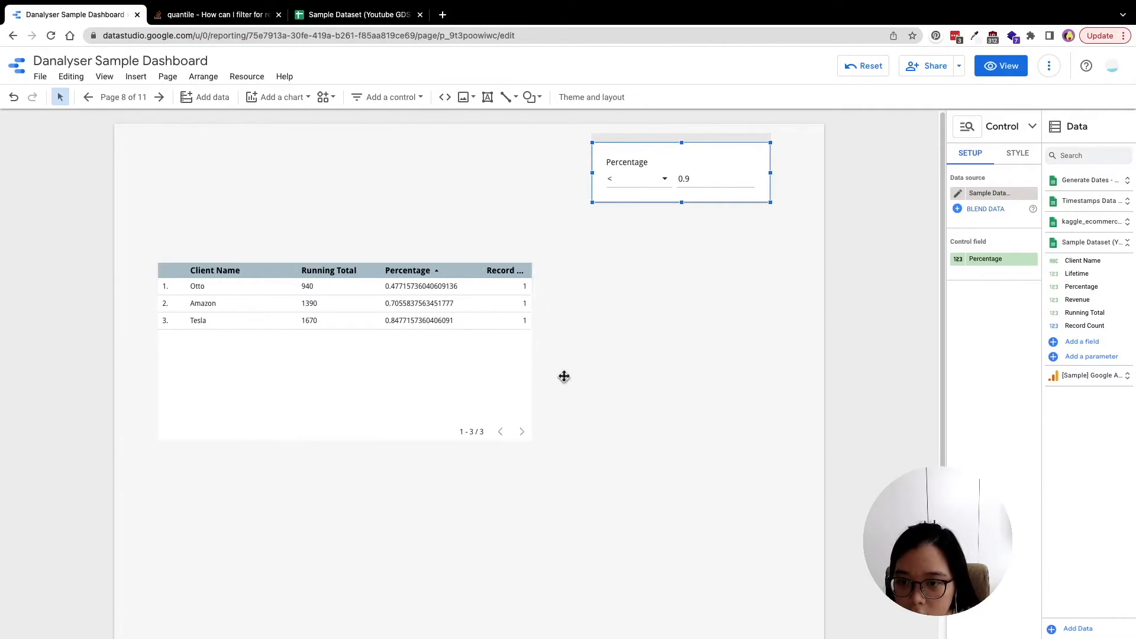
left_click(191, 19)
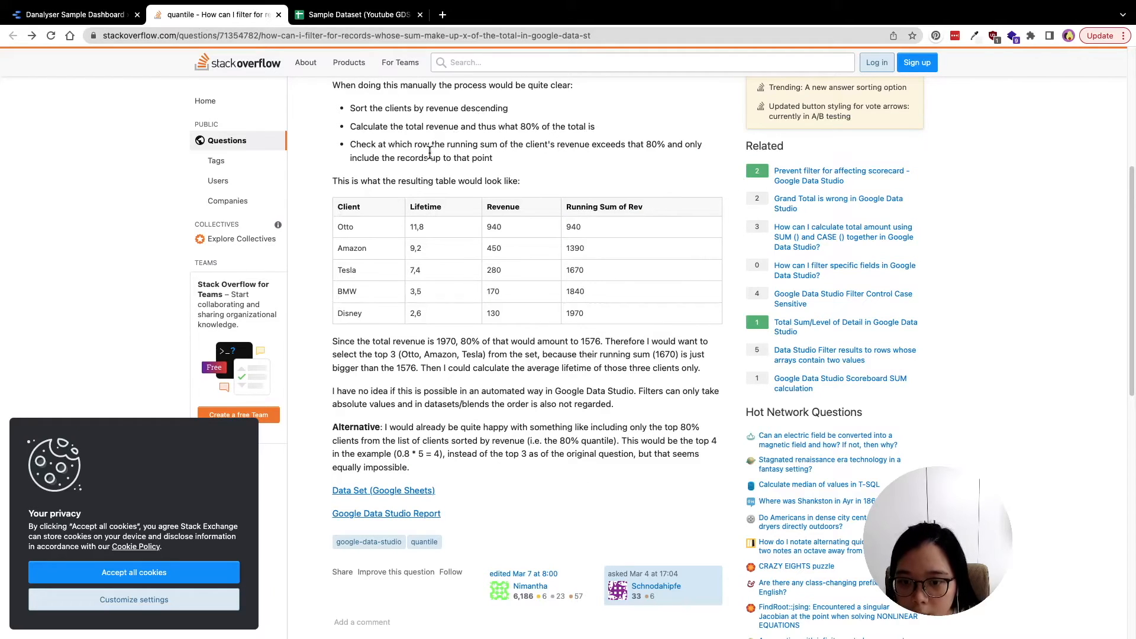
left_click(77, 15)
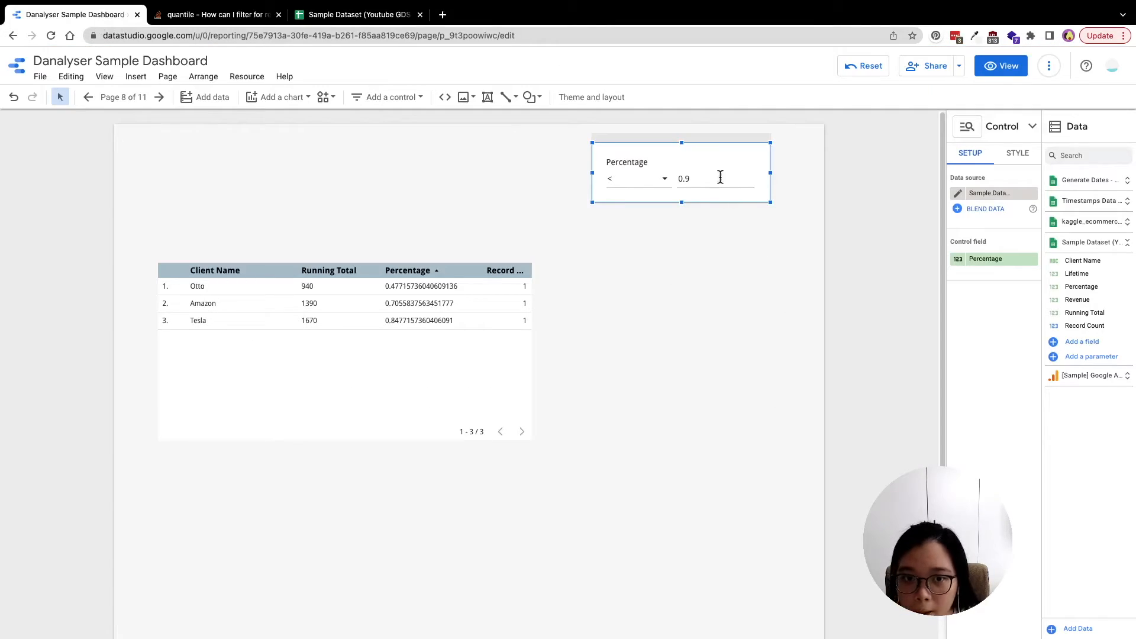
left_click_drag(668, 180, 707, 178)
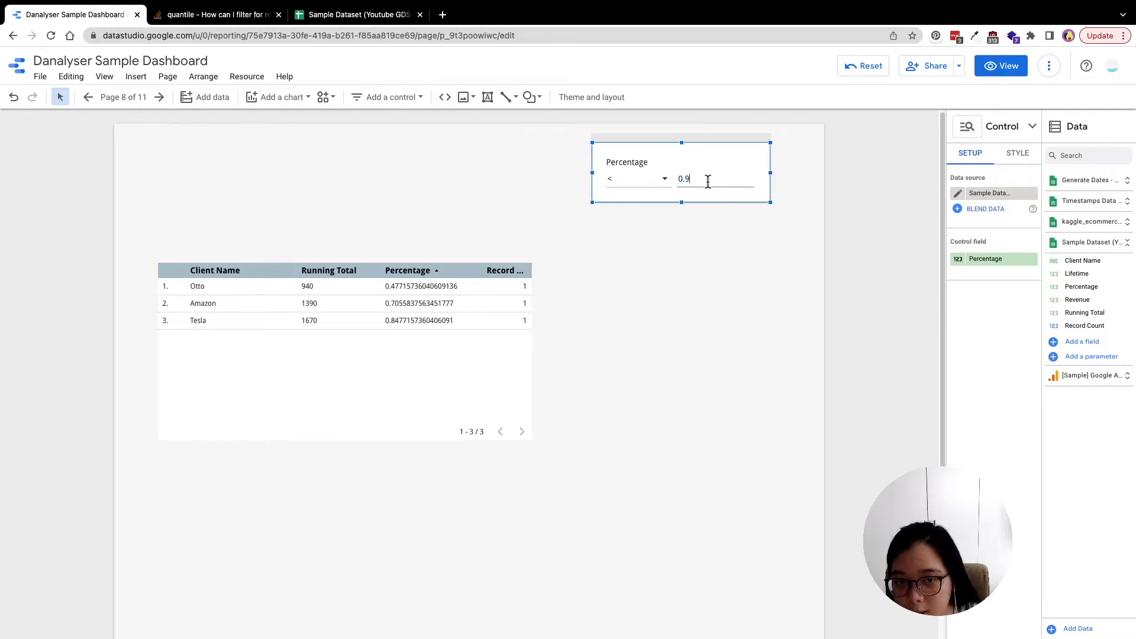
- Move the table slightly up and add Lifetime as a dimension after Client Name
left_click(483, 307)
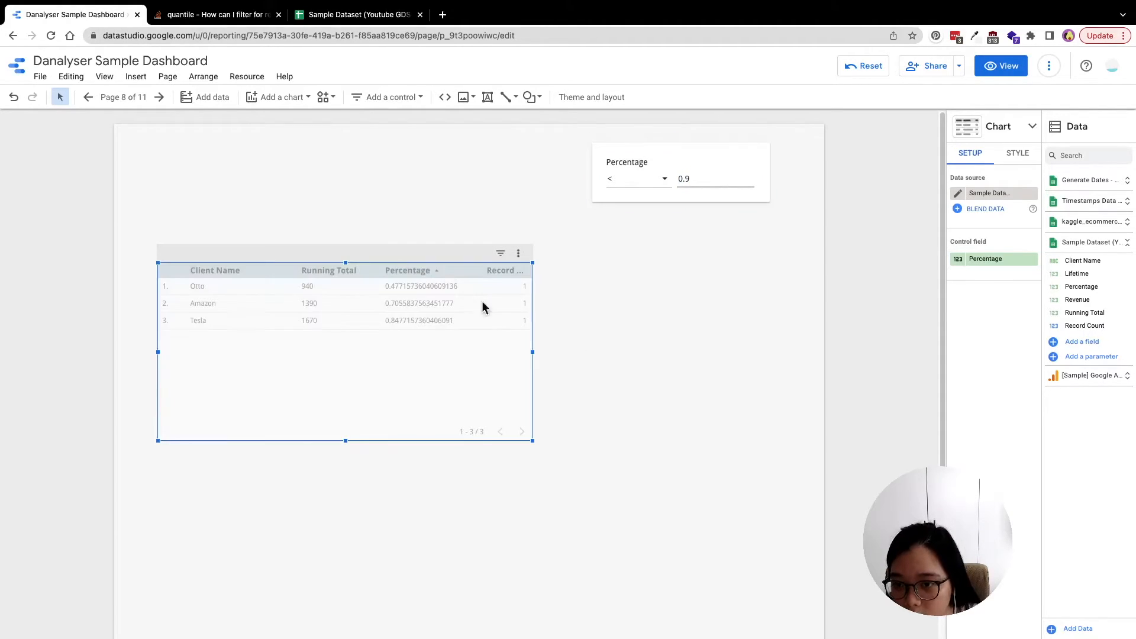
left_click_drag(483, 307, 487, 279)
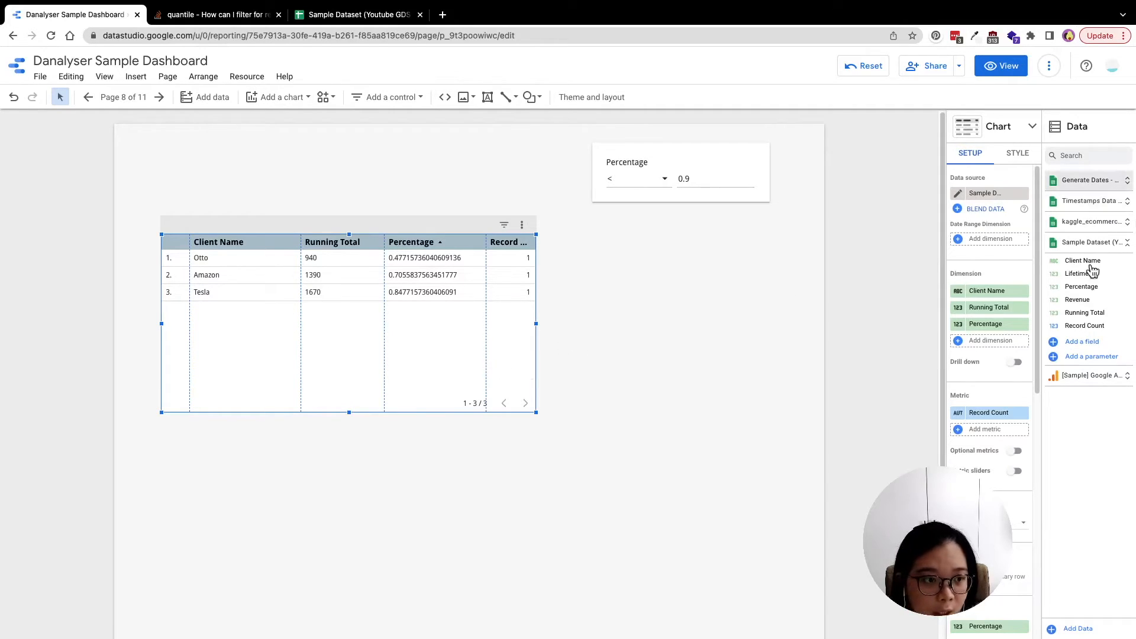
left_click_drag(1091, 272, 987, 300)
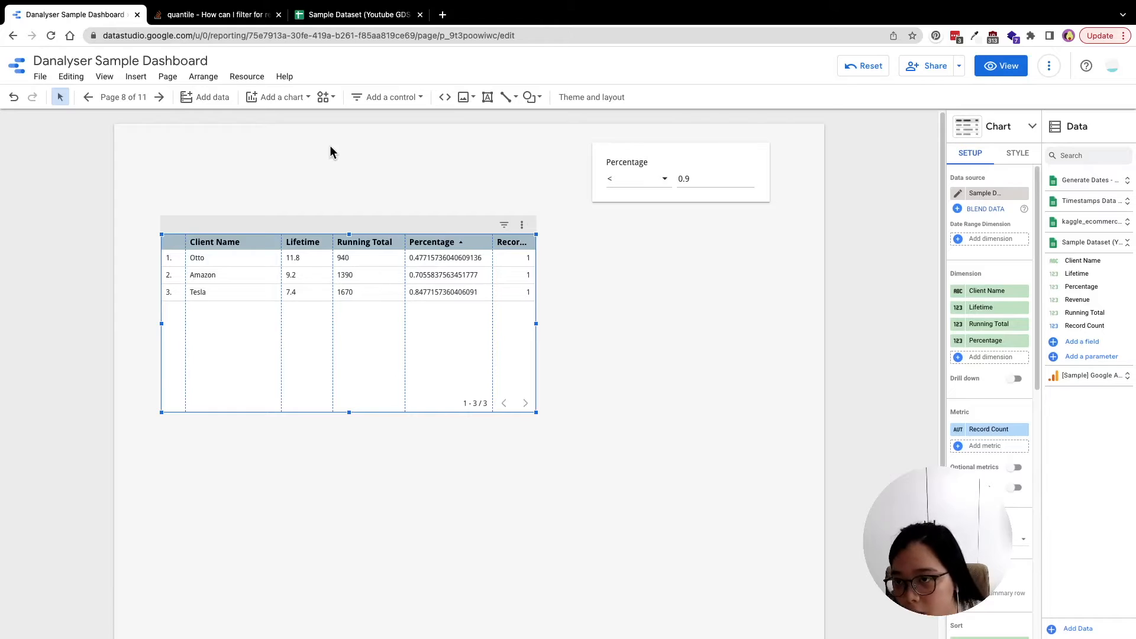
- Insert a scorecard above the table and set its metric to Lifetime
left_click(278, 98)
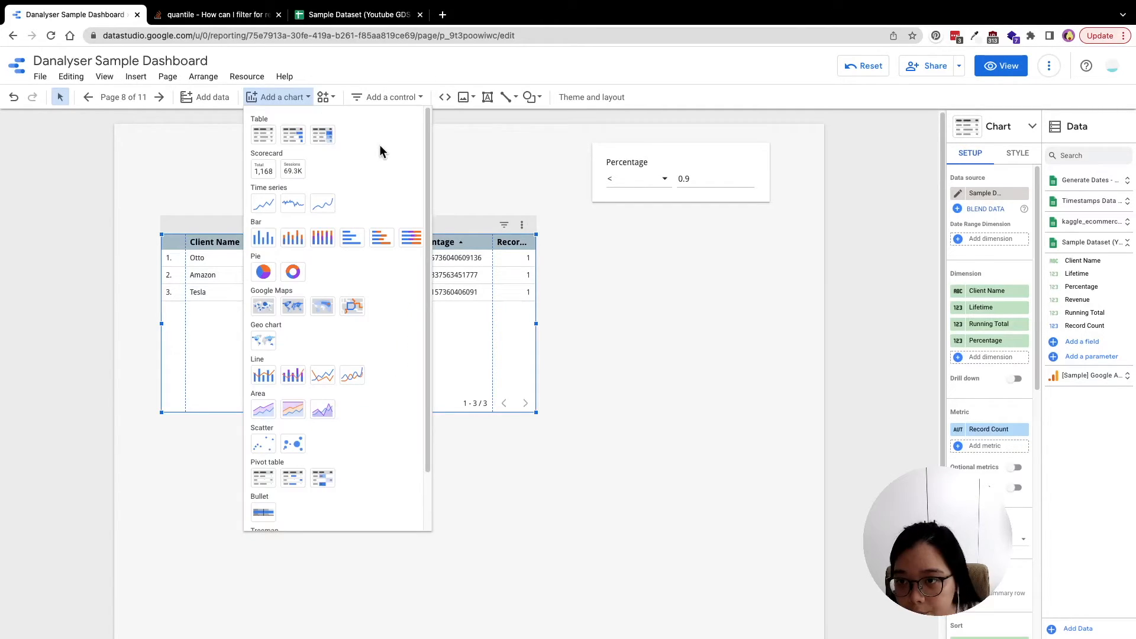
left_click(266, 178)
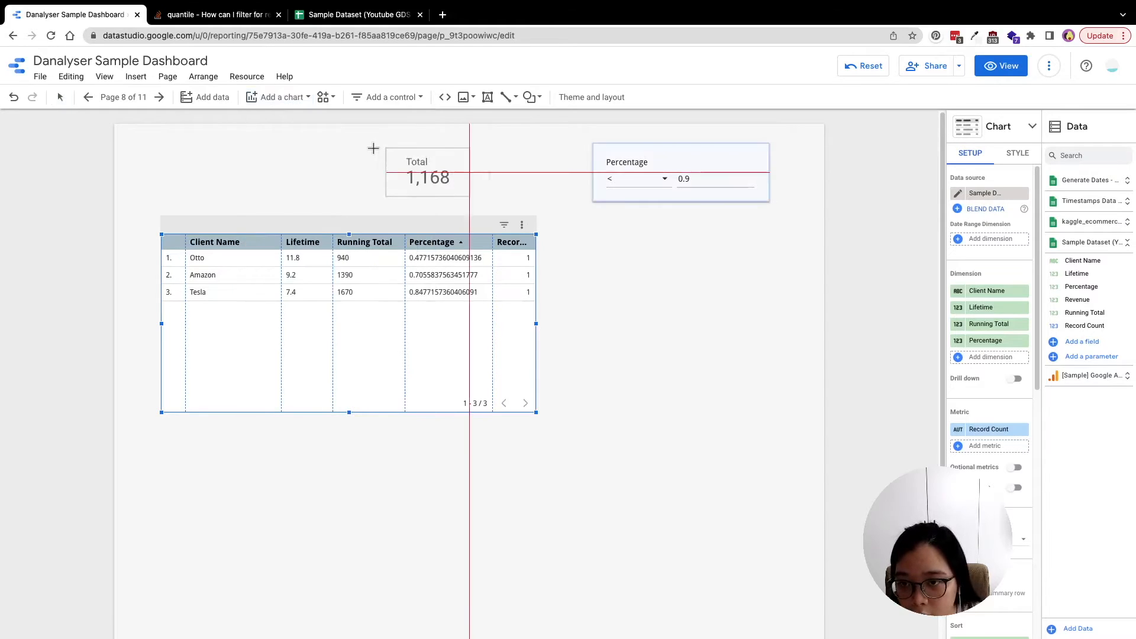
left_click_drag(300, 148, 392, 207)
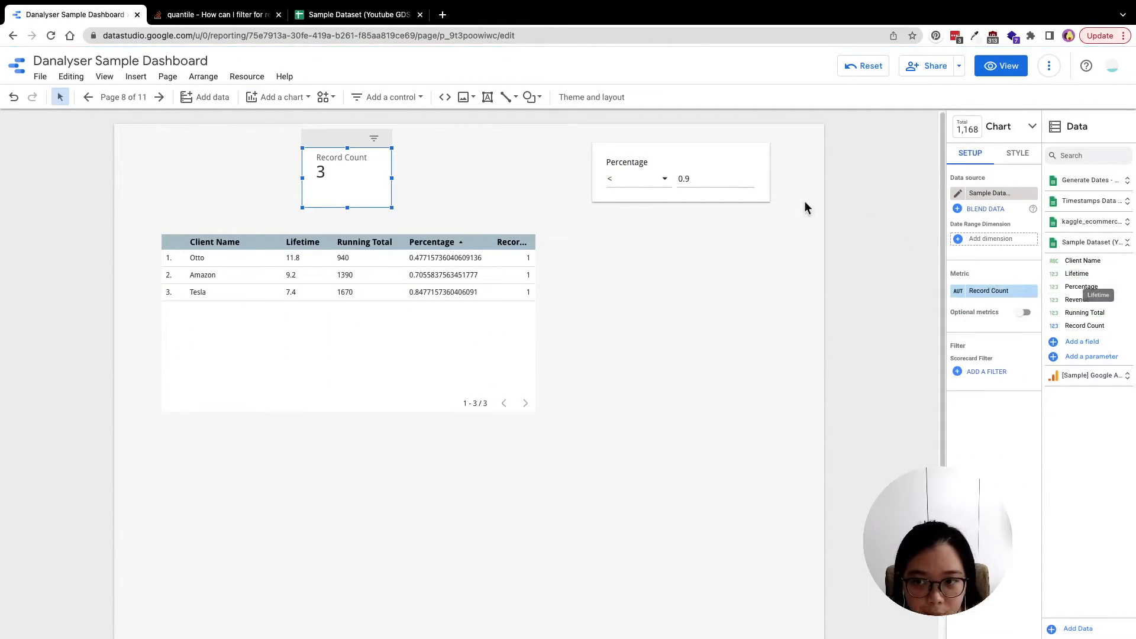
left_click_drag(1077, 280, 987, 290)
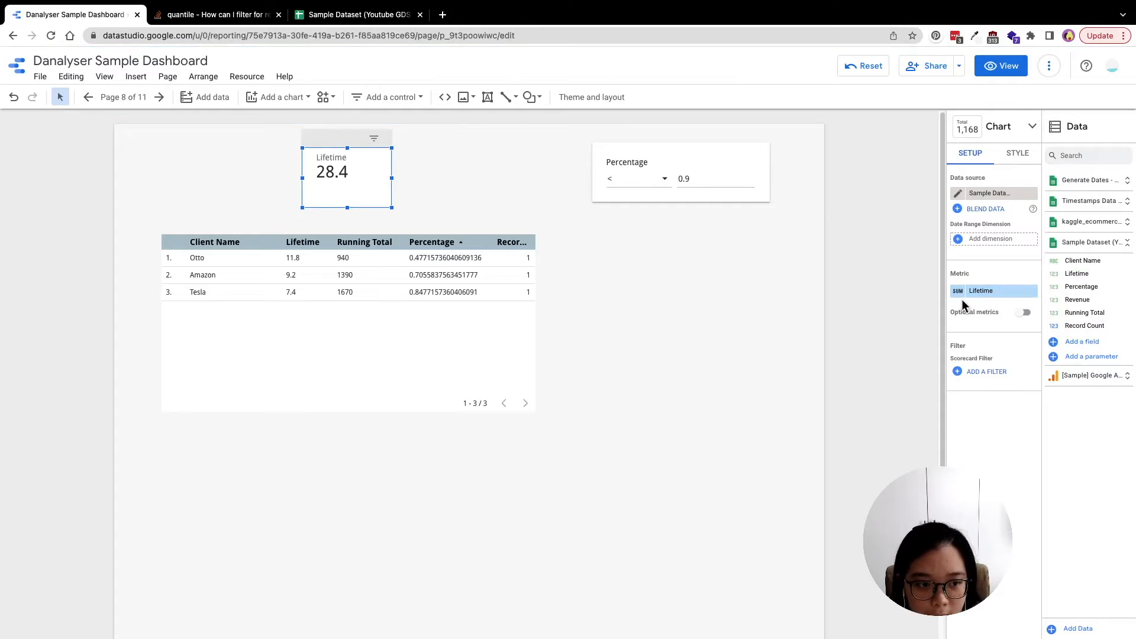
- Enlarge the page display and change the scorecard's Lifetime aggregation to Average
left_click(1123, 35)
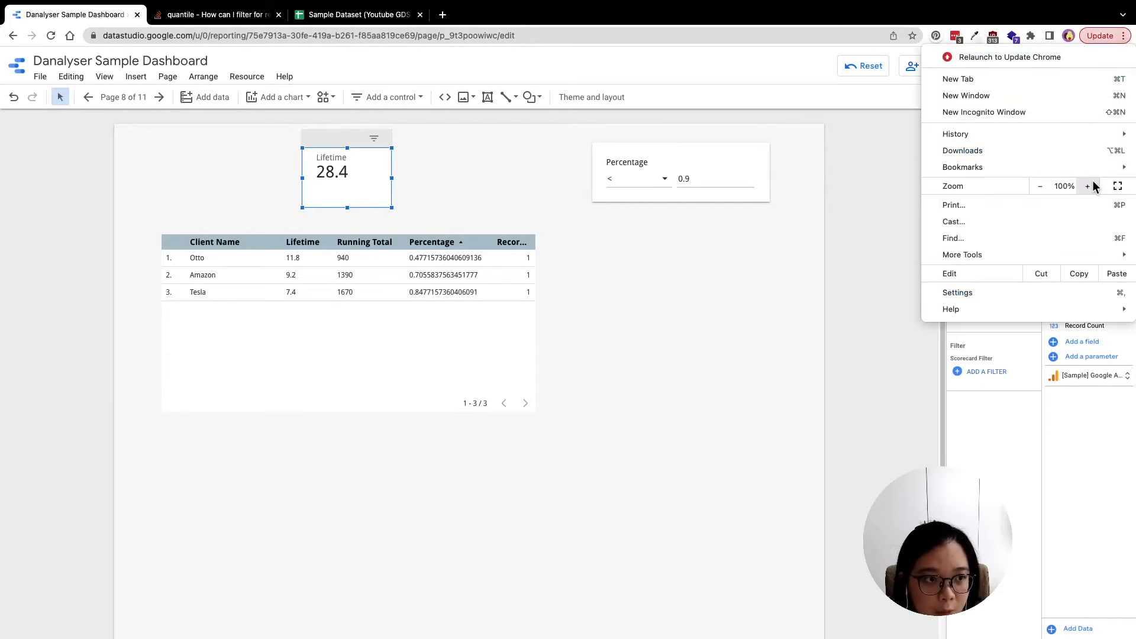
left_click(1032, 443)
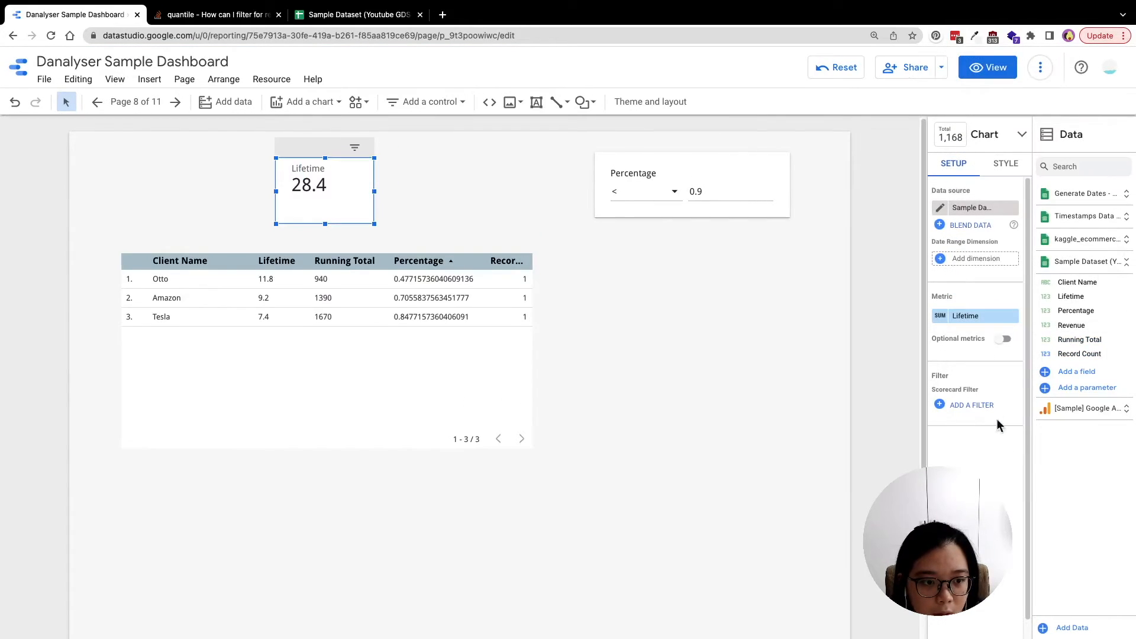
left_click(913, 354)
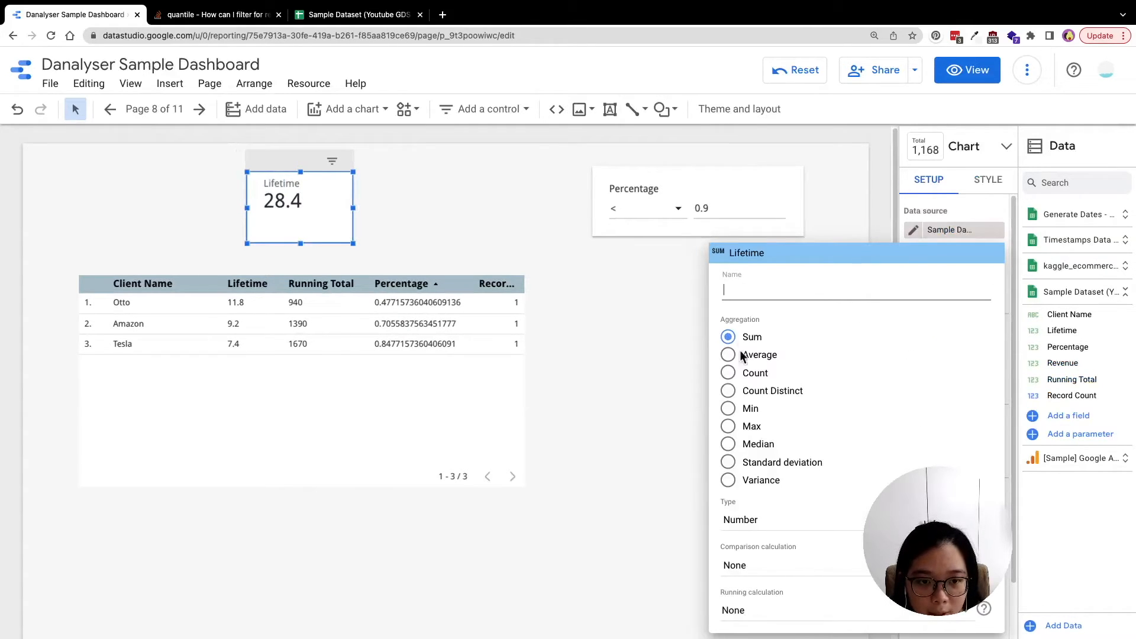
left_click(760, 356)
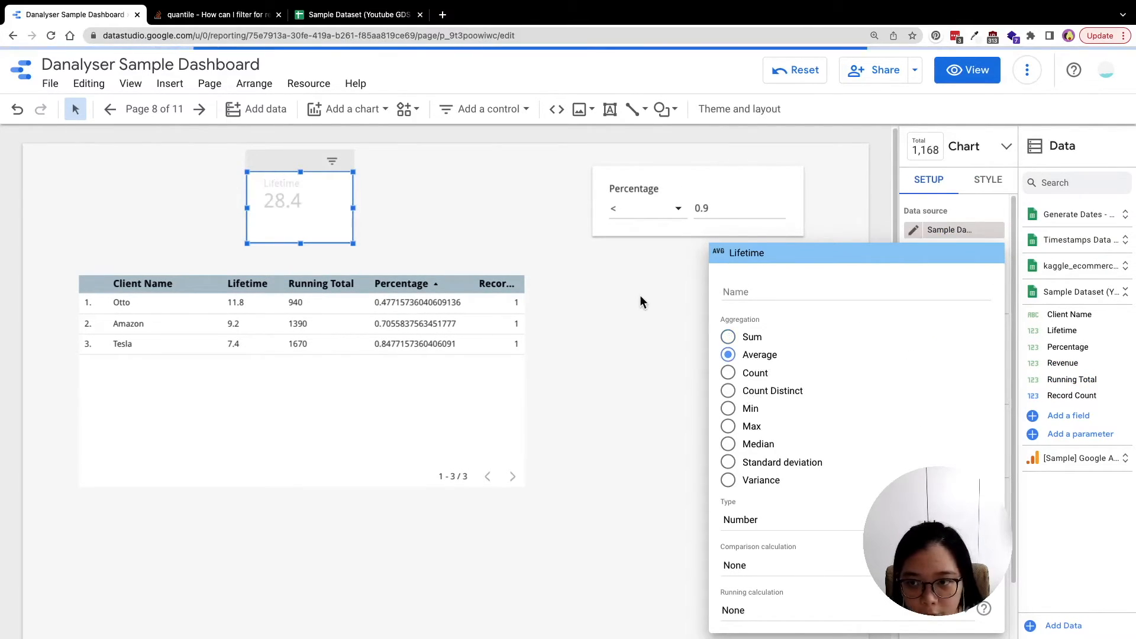
left_click(621, 287)
- Clear the value of the Percentage filter control so all clients are included
left_click(351, 377)
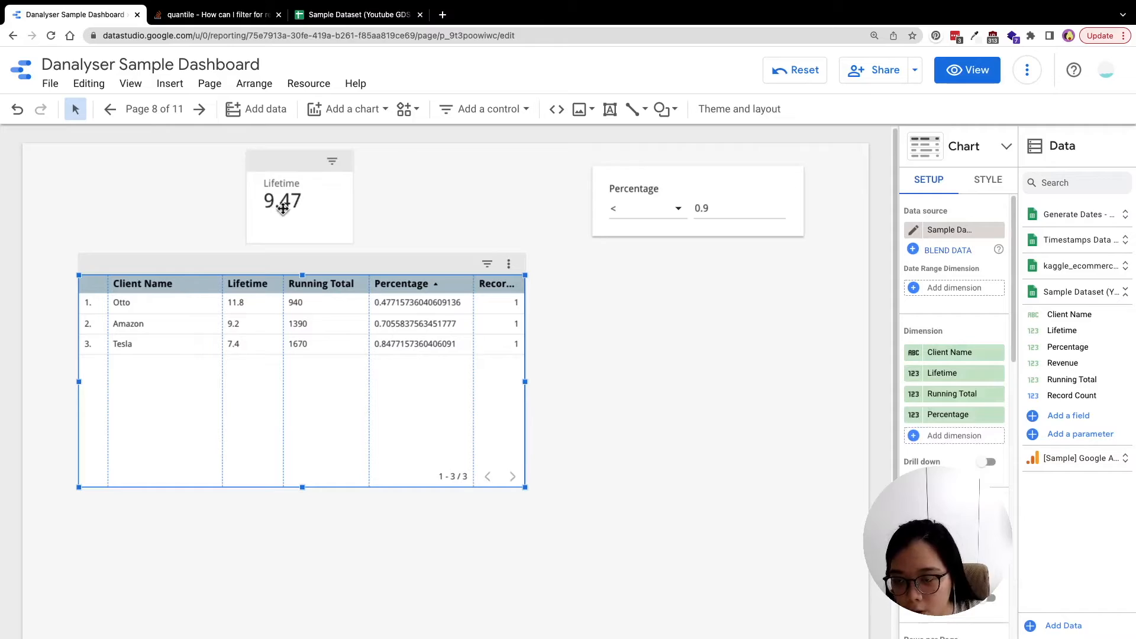
left_click(740, 209)
left_click(701, 207)
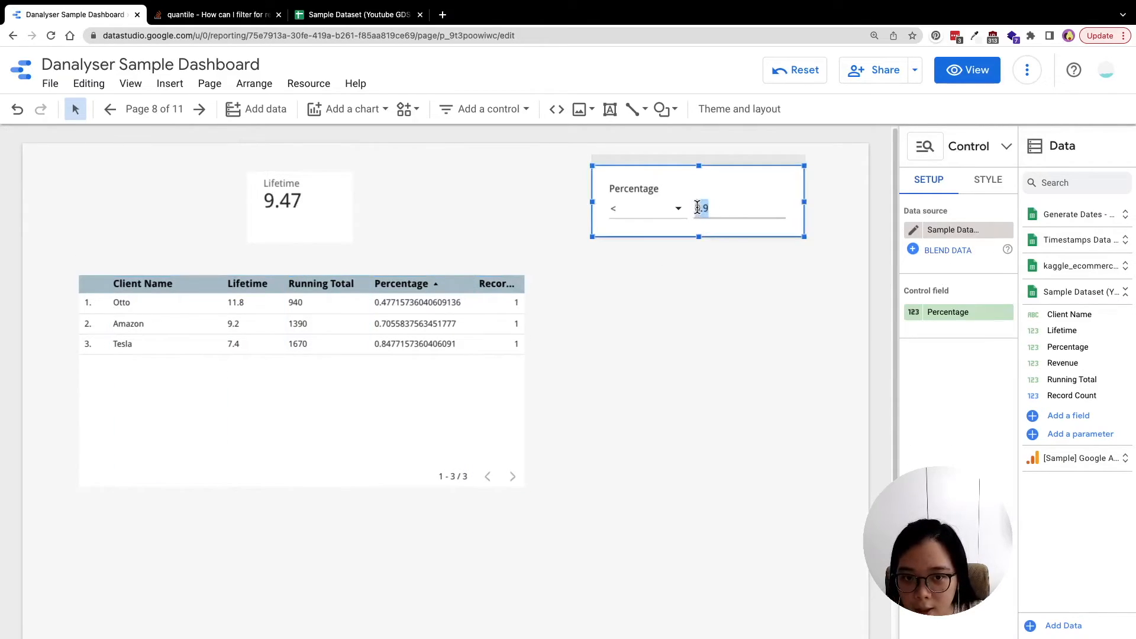
left_click(741, 207)
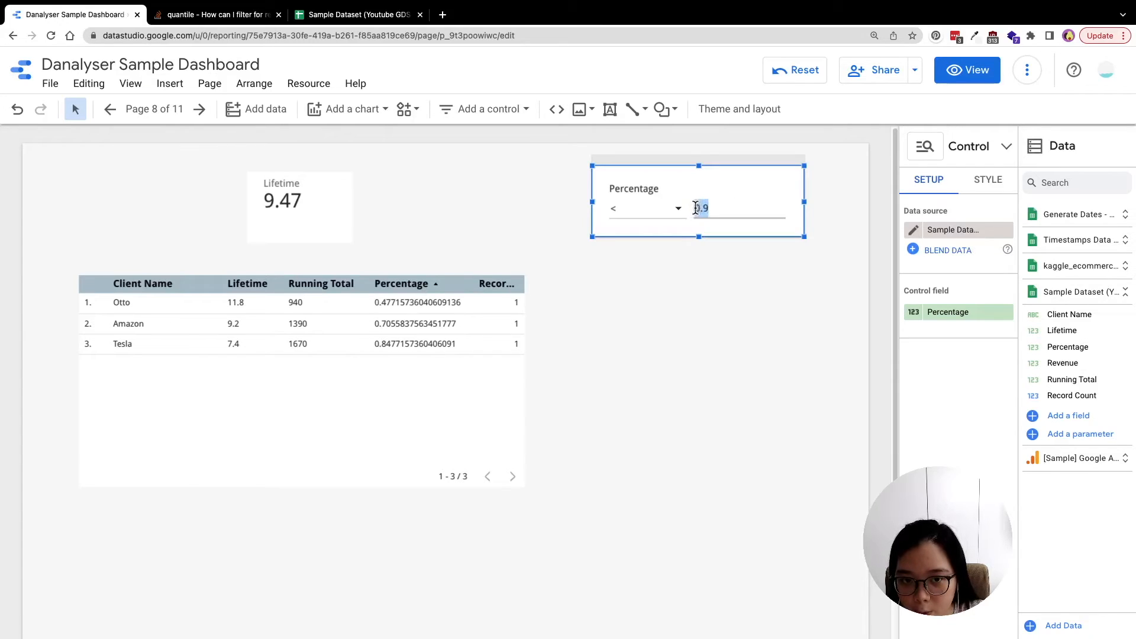
key("BackSpace")
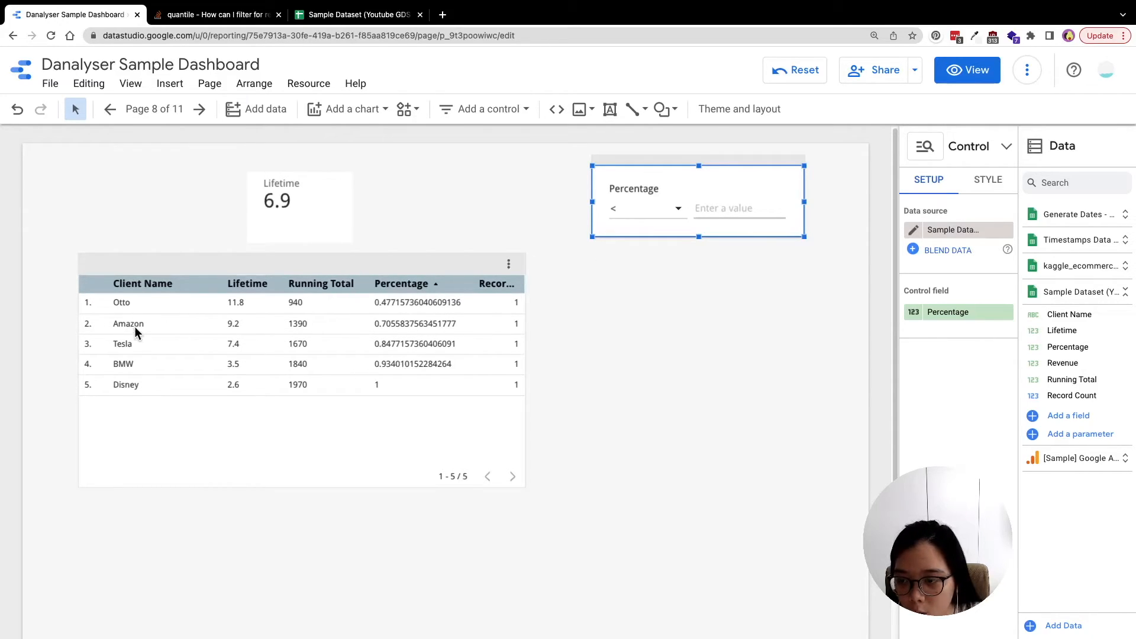
key("super+space")
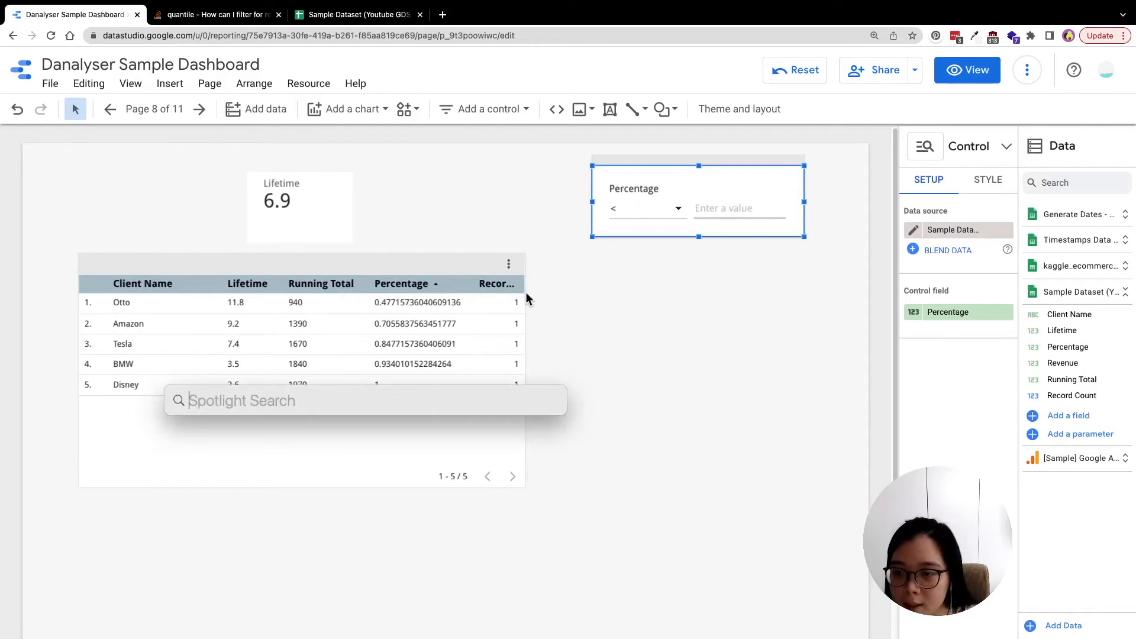
- Add up the lifetimes of Otto, Amazon and Tesla in Spotlight Search as 11.8+9.2+7.4
type("11.8+")
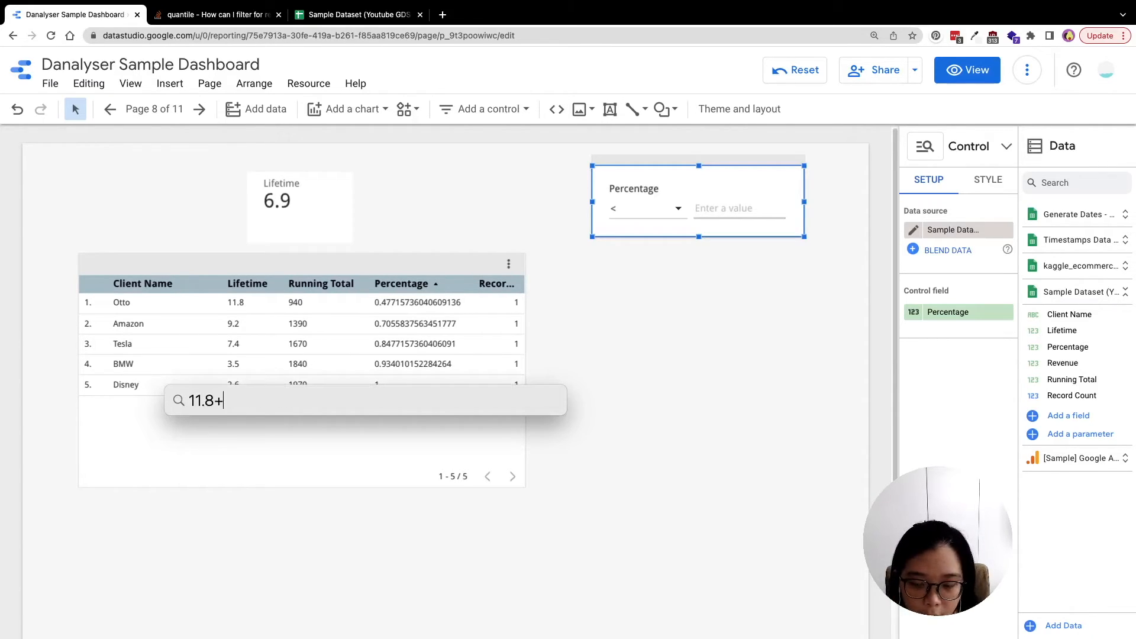
left_click_drag(248, 395, 642, 278)
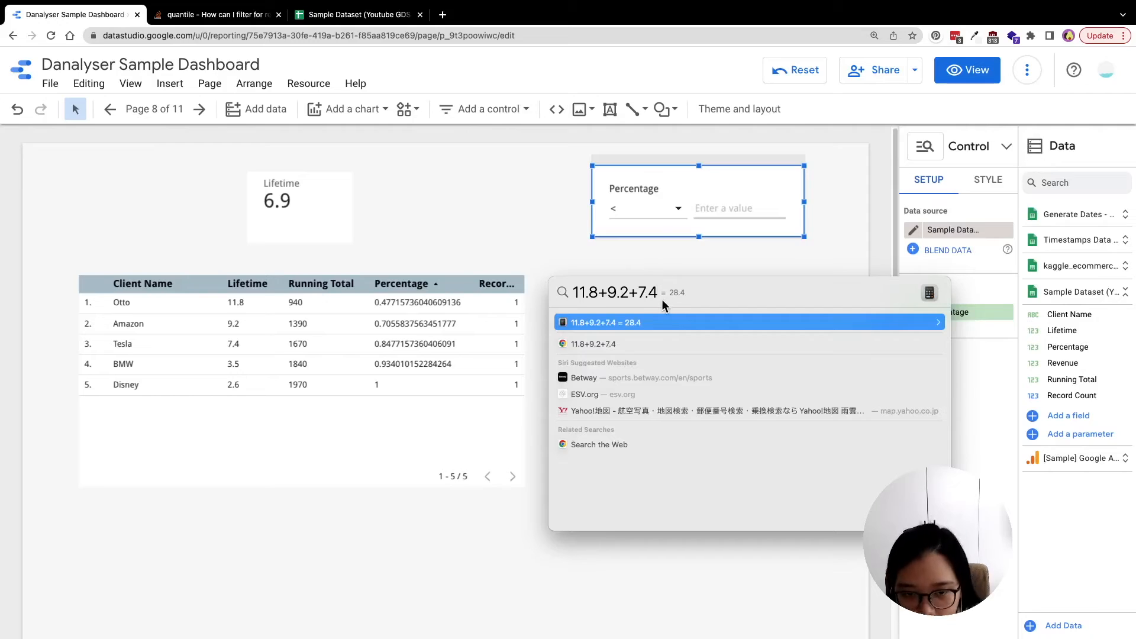
key("super+a")
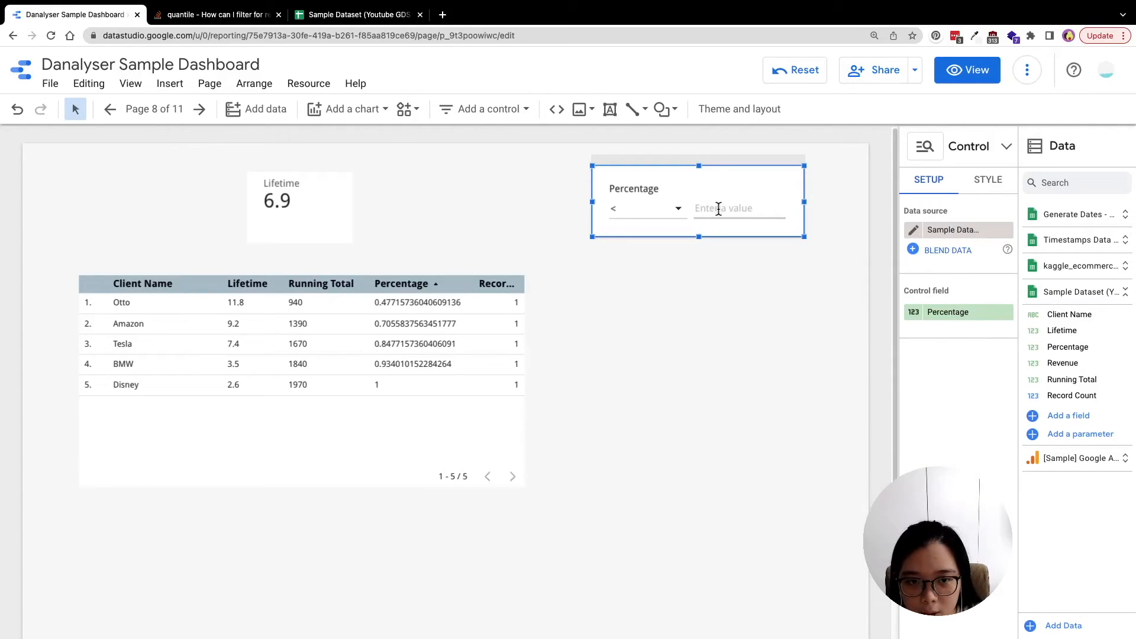
- Set the Percentage filter control to less than 0.9
left_click(719, 209)
type("0.9")
key("Return")
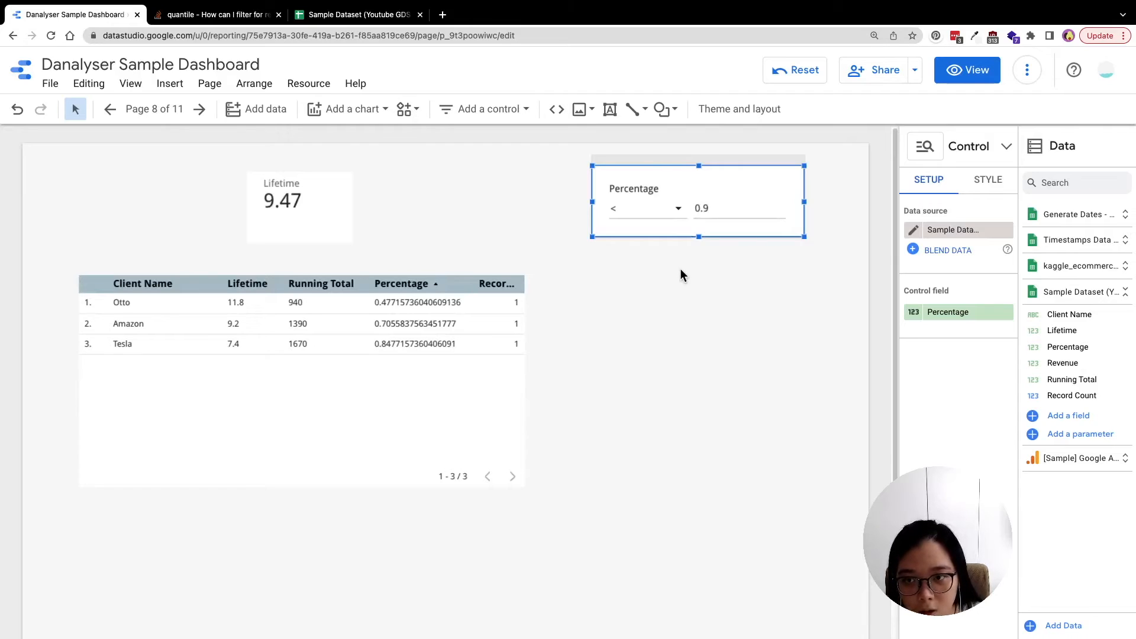
- Calculate the average lifetime of the three filtered clients in Spotlight Search as (11.8+9.2+7.4)/3 to check the scorecard
key("super+space")
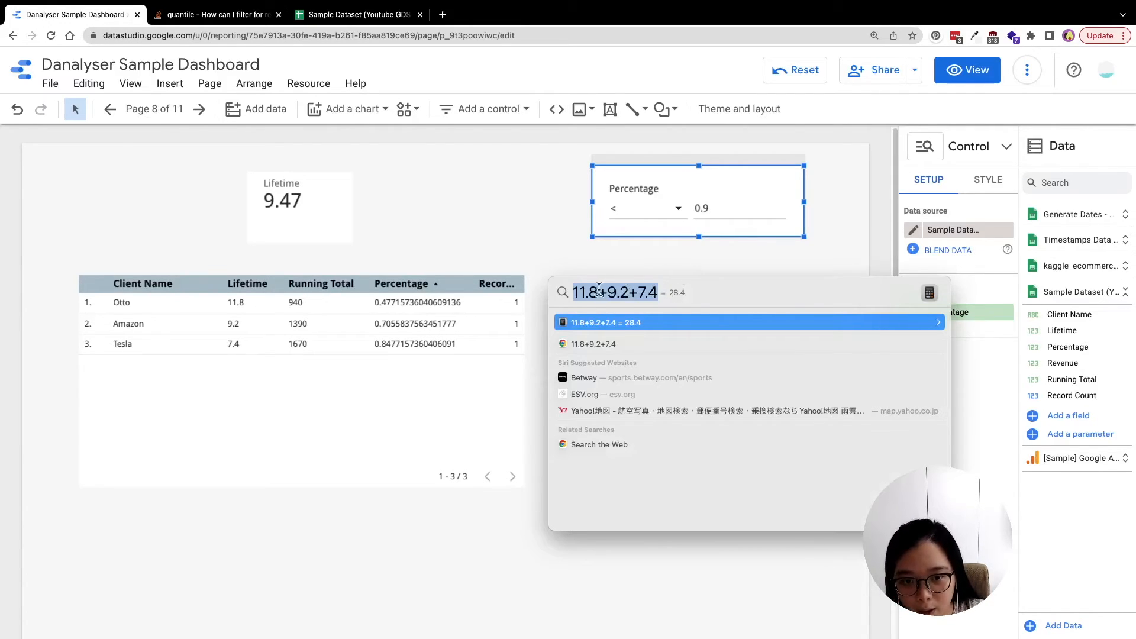
key("Left")
type("(")
key("super+Right")
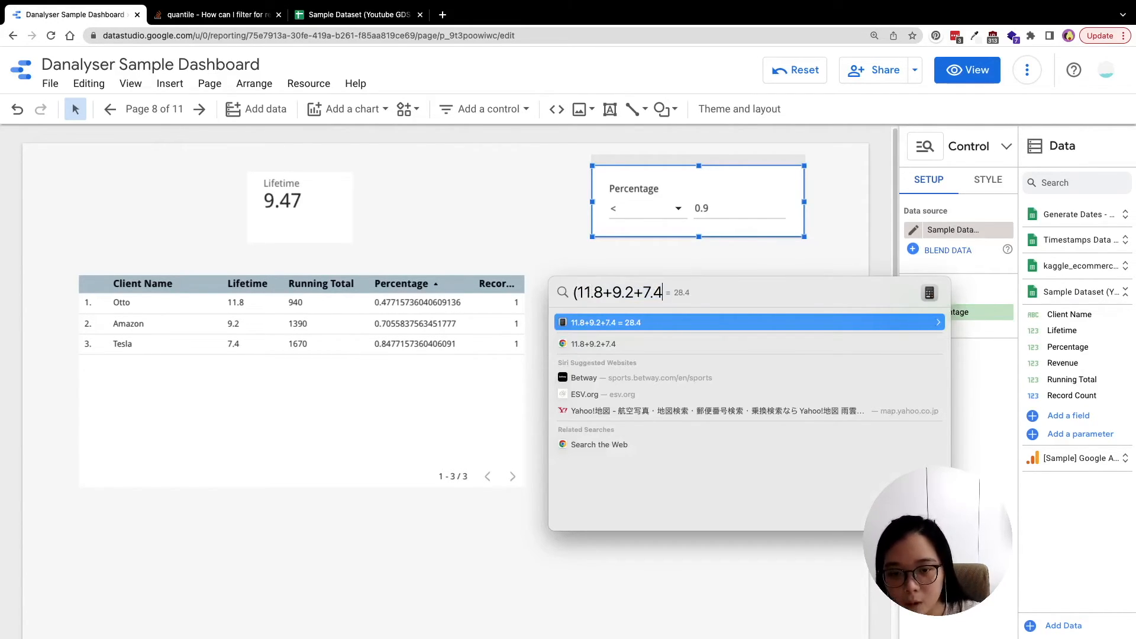
type(")/")
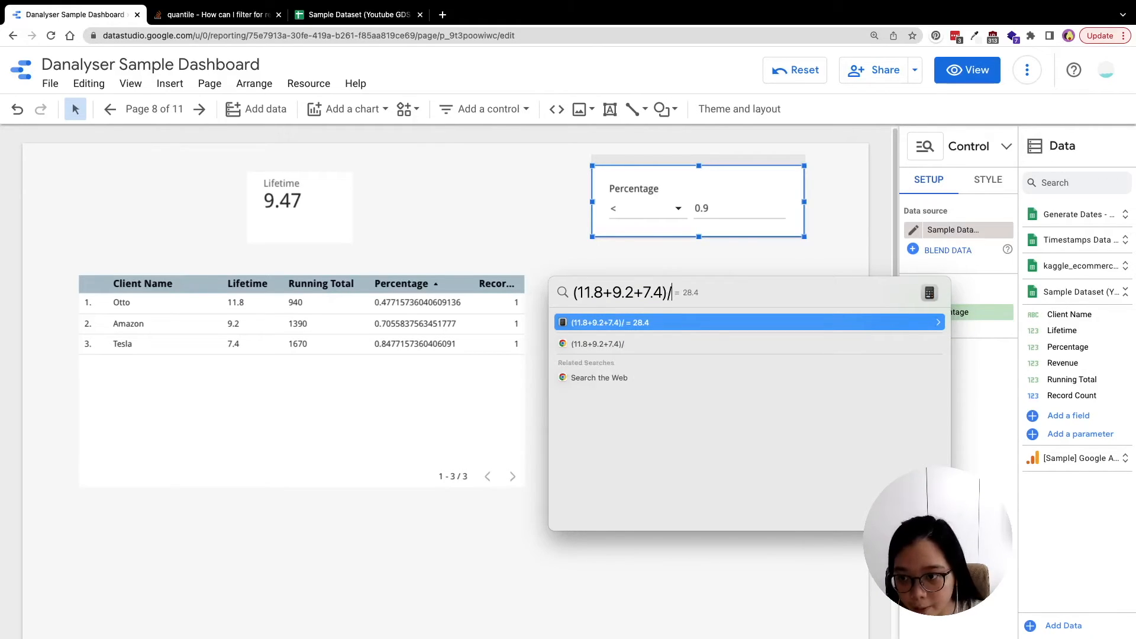
type("3")
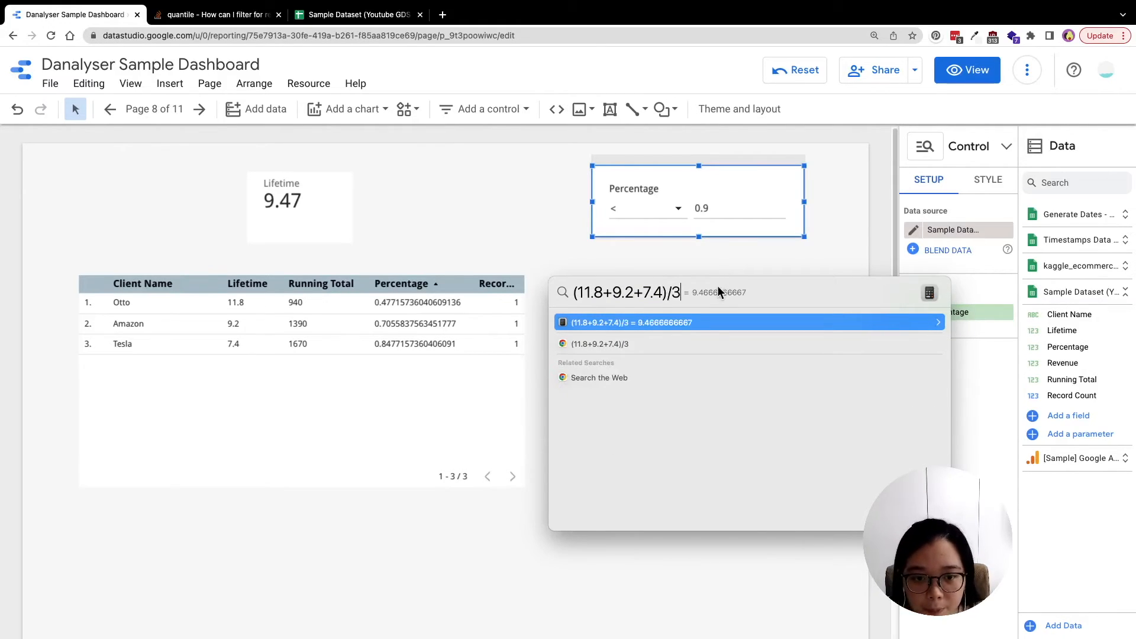
left_click_drag(695, 293, 705, 293)
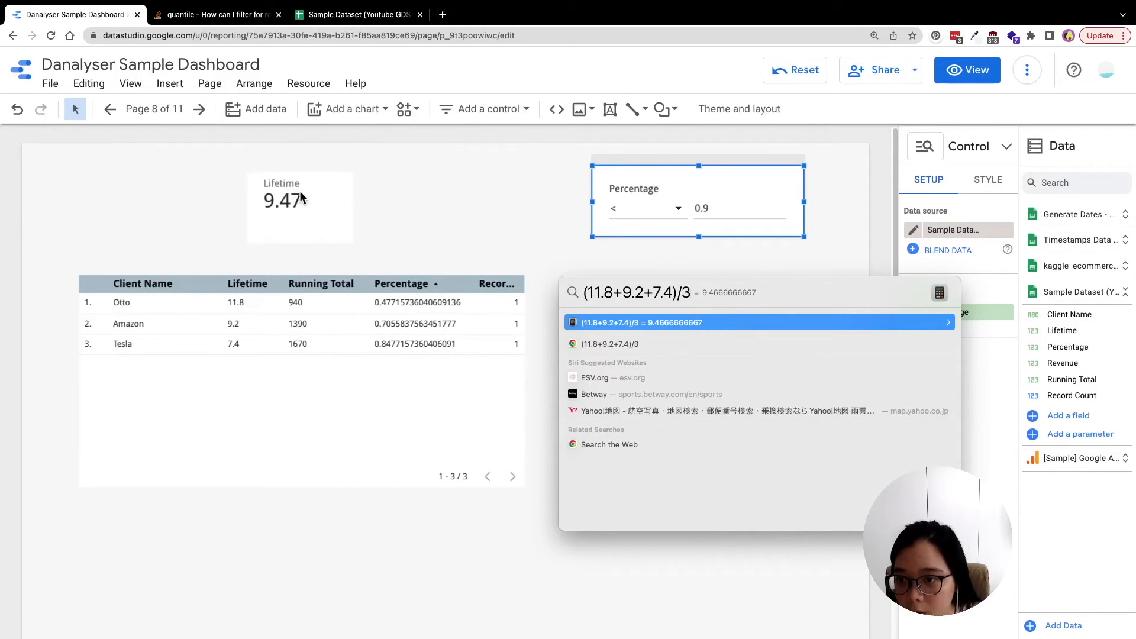
key("Escape")
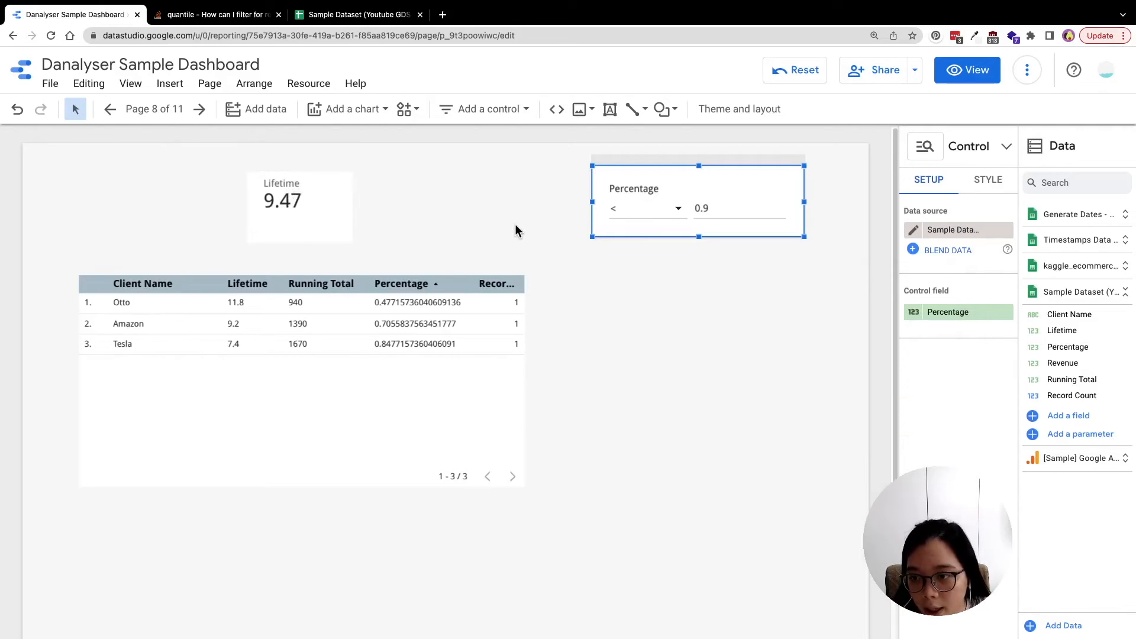
- Set the Percentage filter control to less than 0.8
left_click_drag(701, 210, 718, 209)
left_click(720, 209)
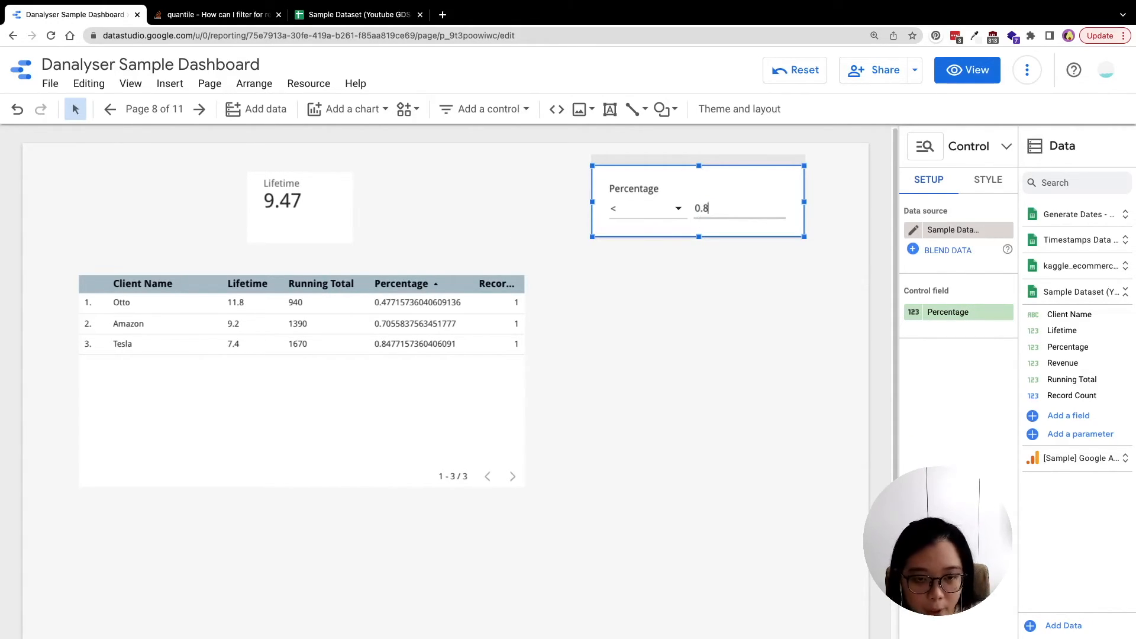
key("Return")
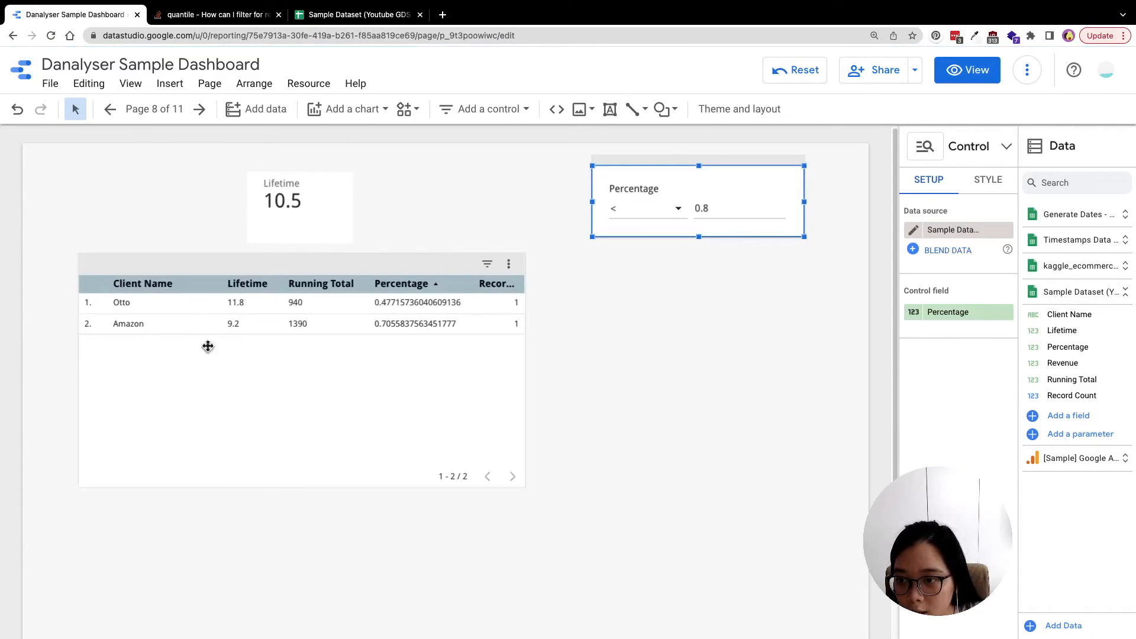
- Check the Lifetime scorecard by calculating the two remaining clients' average in Spotlight Search as (11.8+9.2)/2
key("super+space")
type("1")
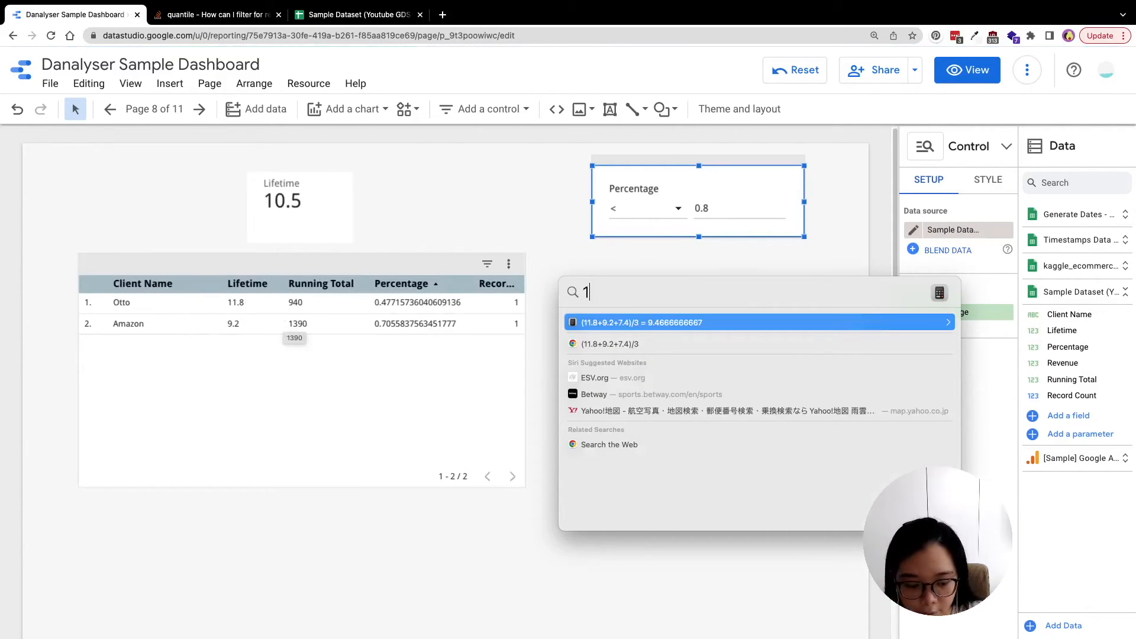
type("1.8+9.")
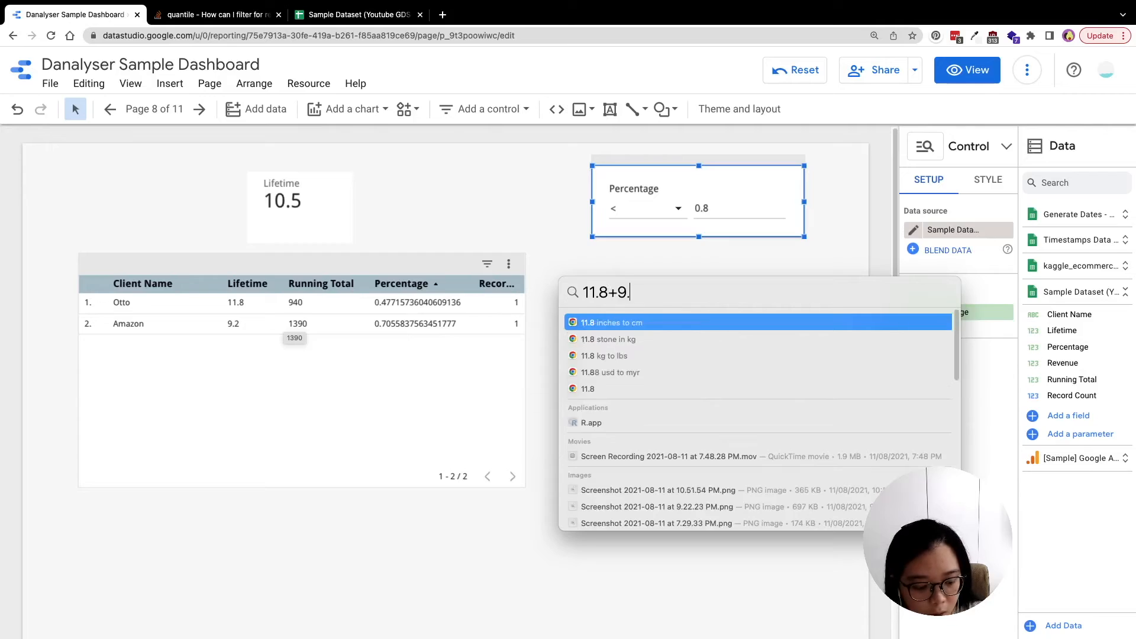
type("2(")
key("super+a")
key("Right")
type(")/2")
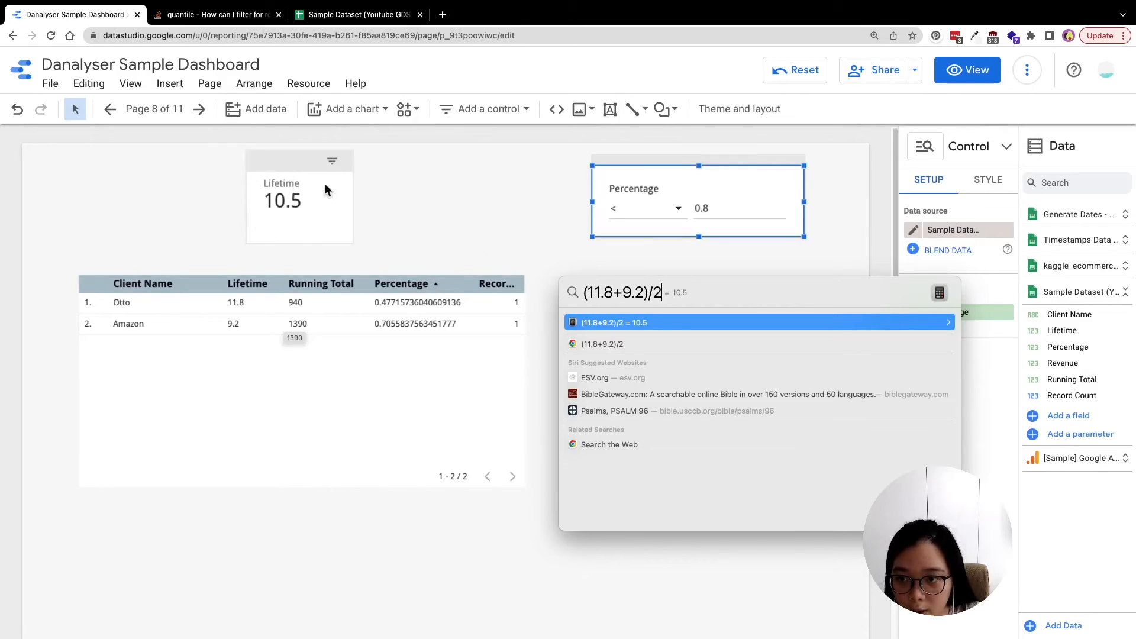
key("Escape")
left_click(777, 300)
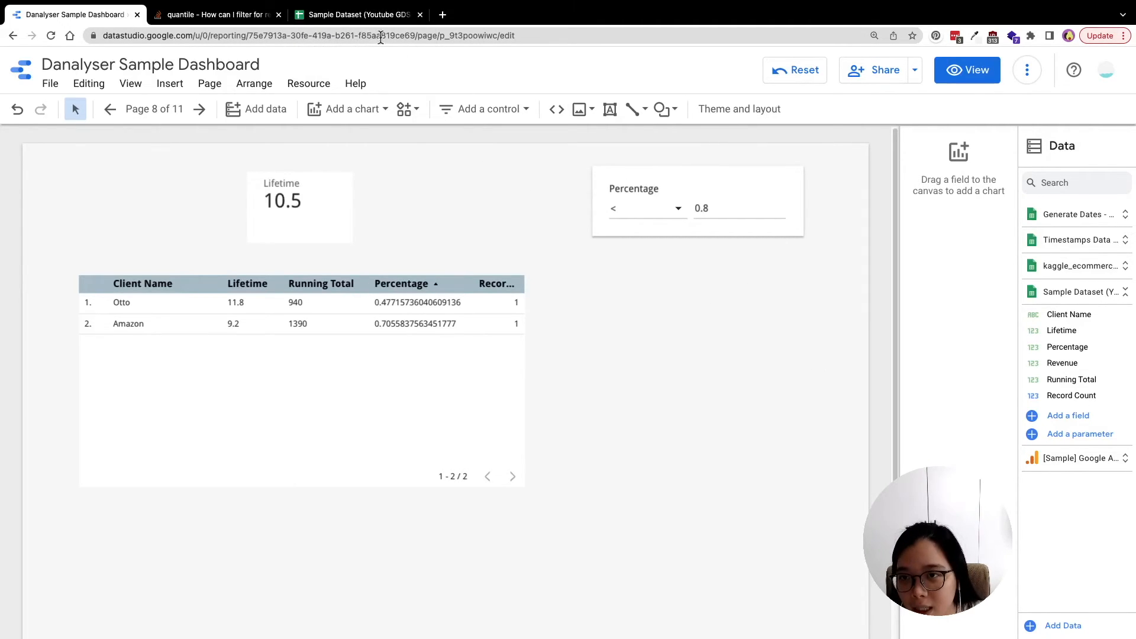
- Switch to the Sample Dataset spreadsheet and examine the TRANSFORMED_DATA table against the Data Studio report
left_click(362, 15)
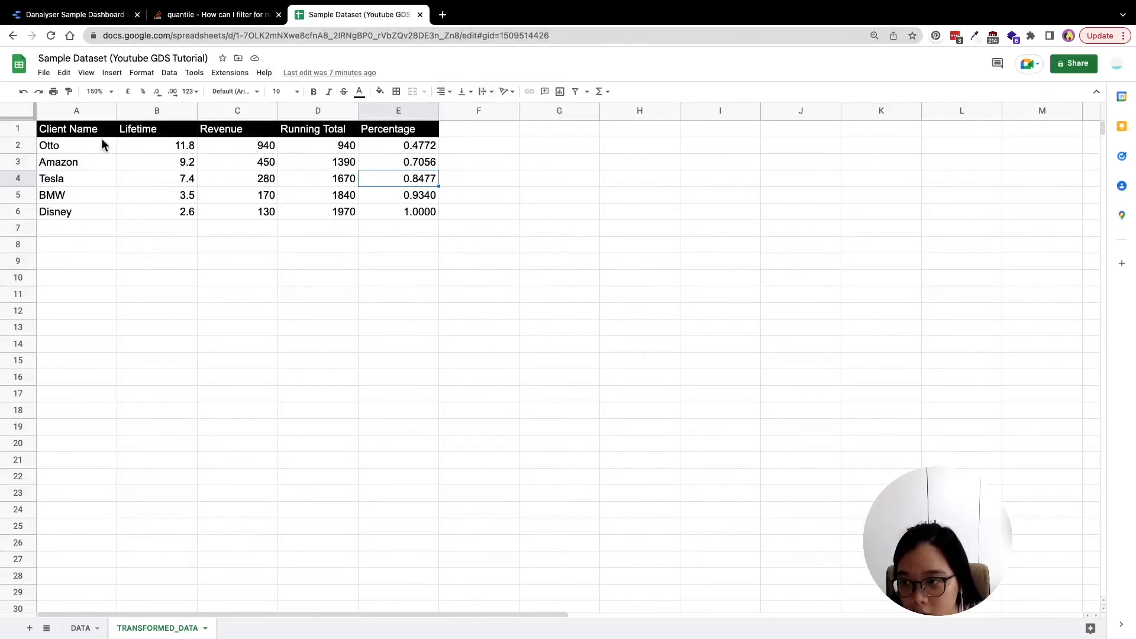
left_click_drag(96, 134, 426, 226)
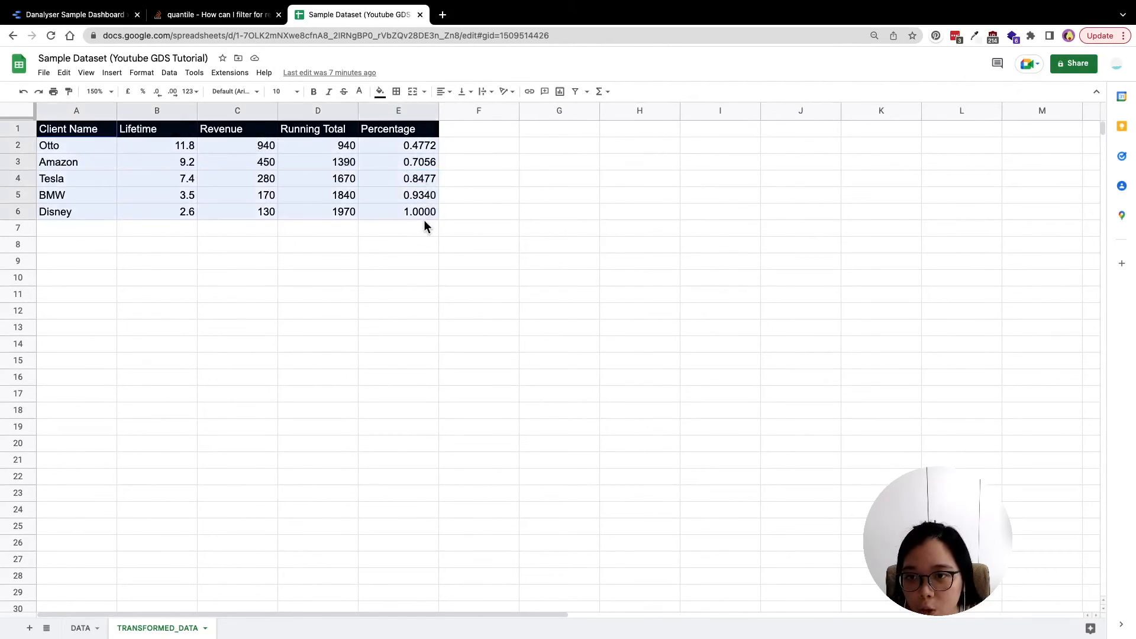
left_click(224, 247)
left_click_drag(93, 137, 411, 223)
left_click(411, 249)
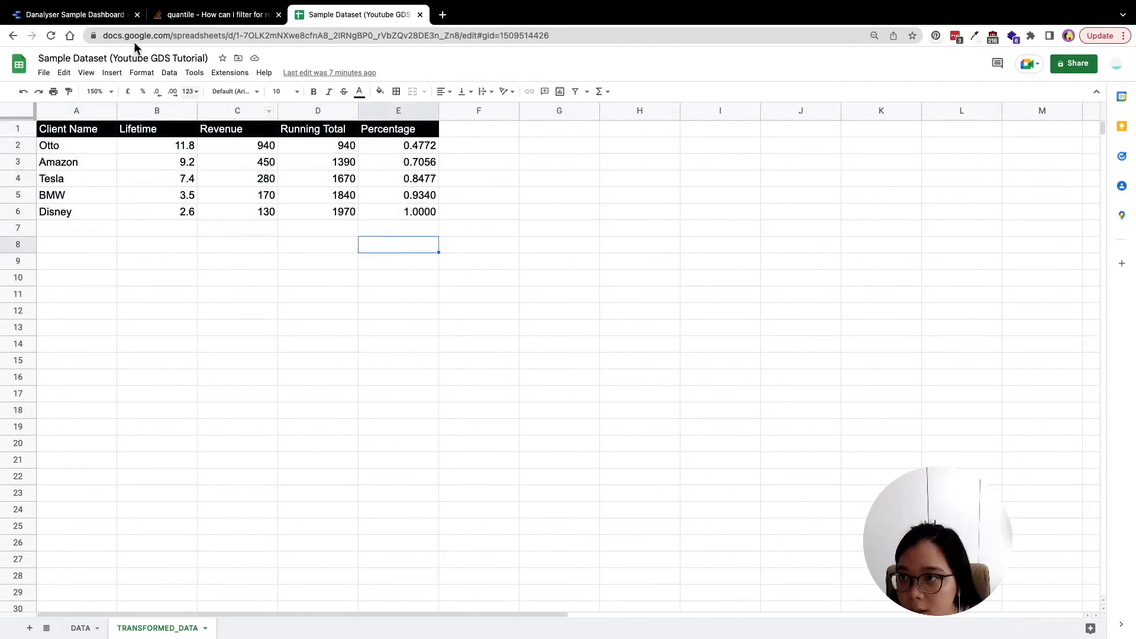
left_click(426, 131)
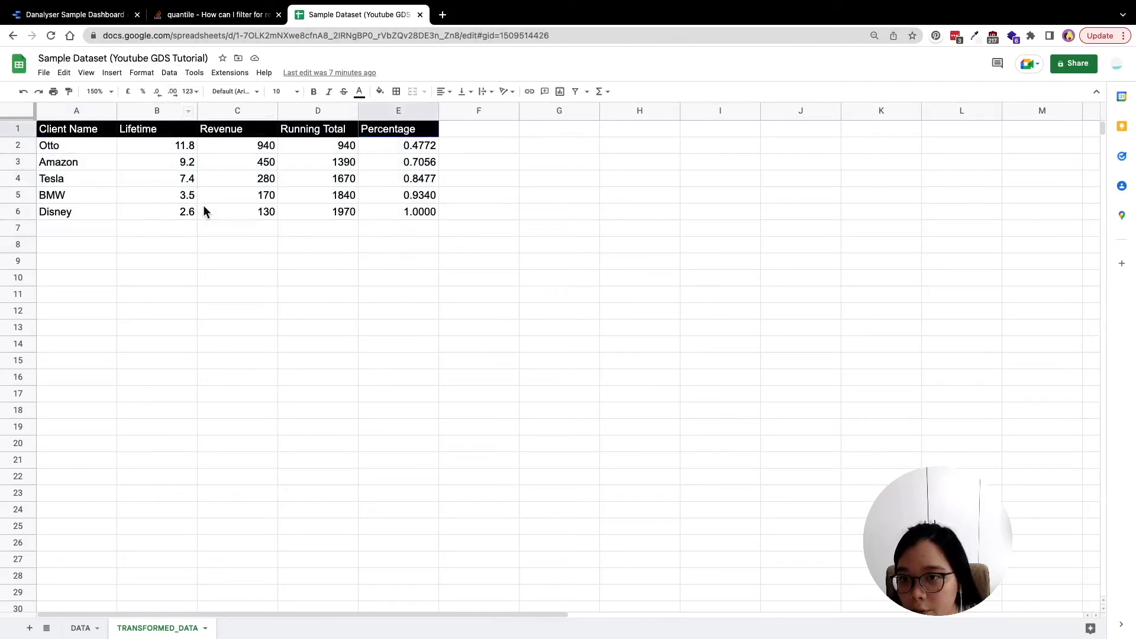
left_click(94, 211, "shift")
left_click(89, 14)
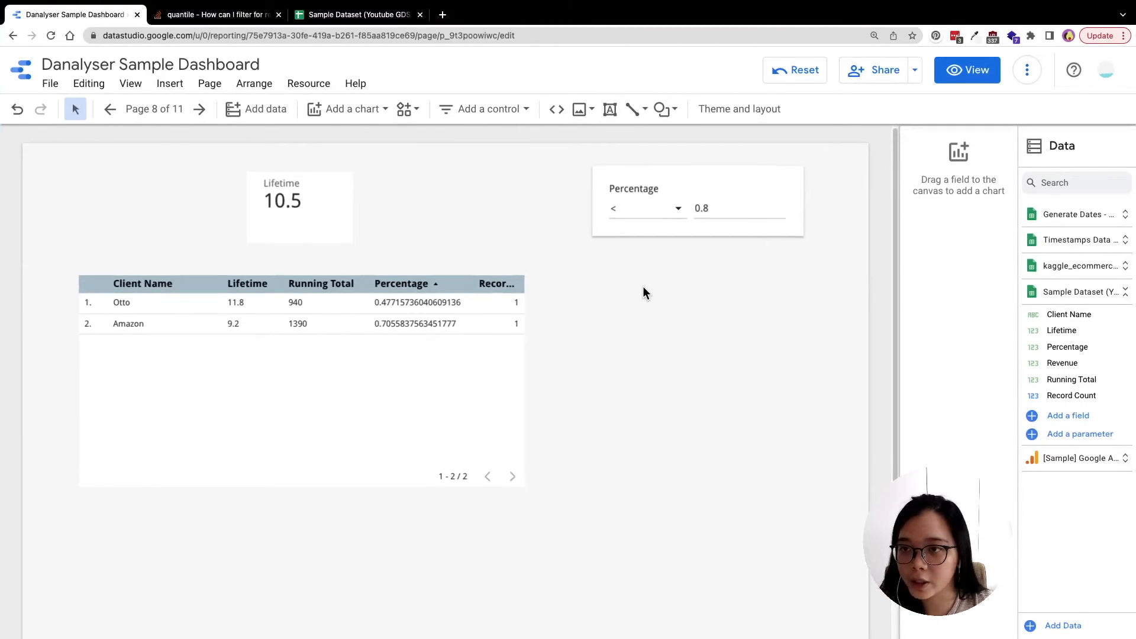
left_click(355, 14)
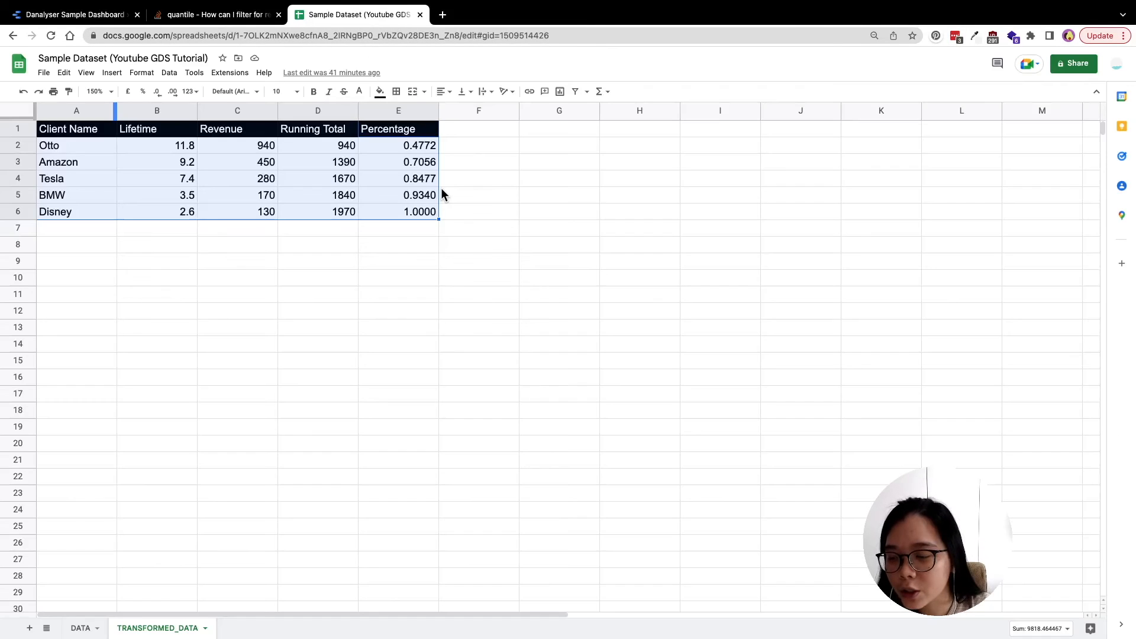
left_click(468, 215)
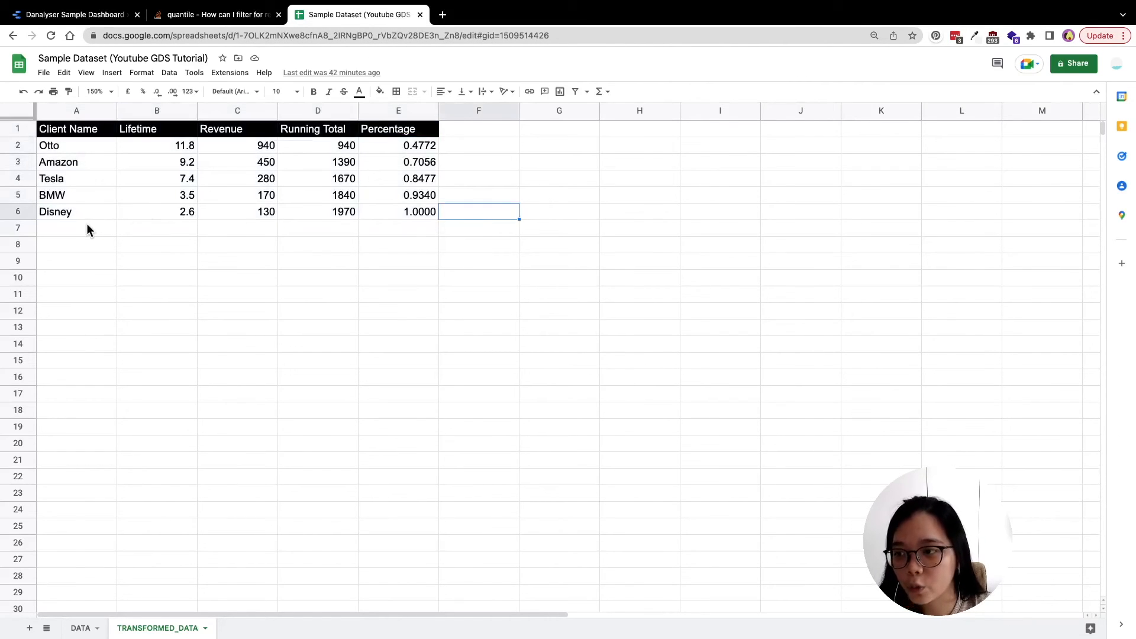
left_click(498, 233)
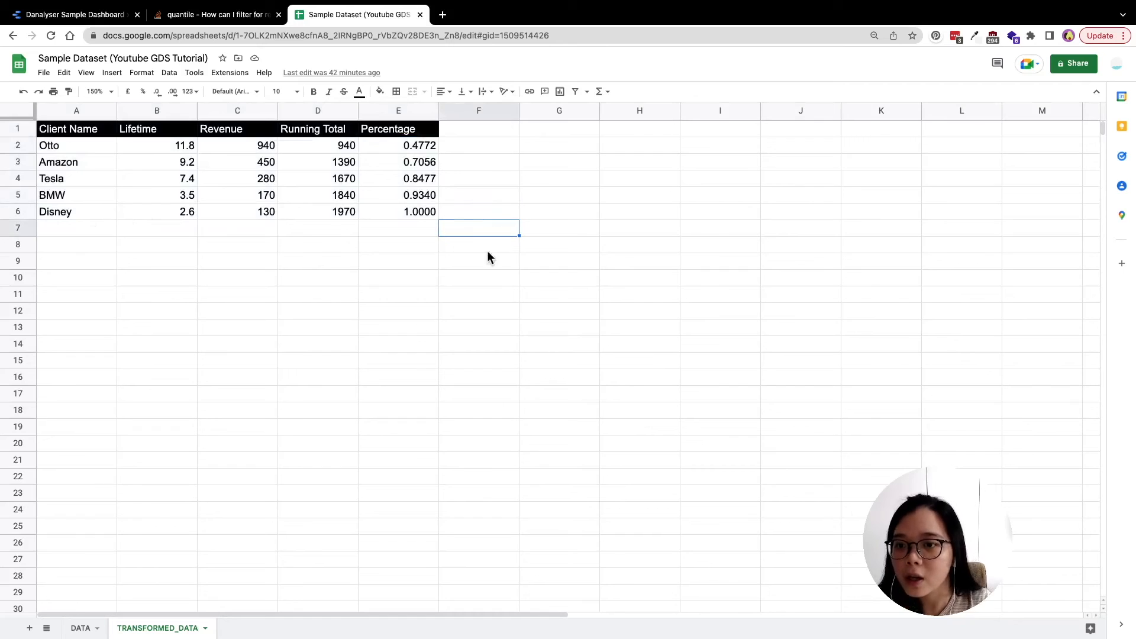
- Add a new client row in row 7 of the DATA sheet: Danalyser, Lifetime 1, Revenue 1000
left_click(83, 631)
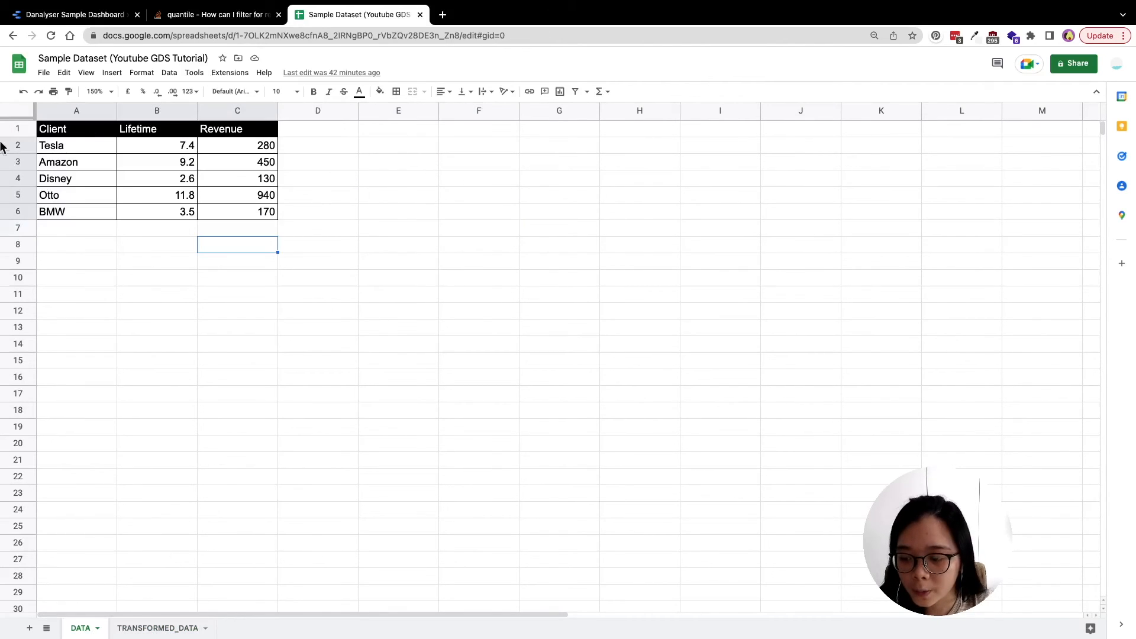
left_click(58, 232)
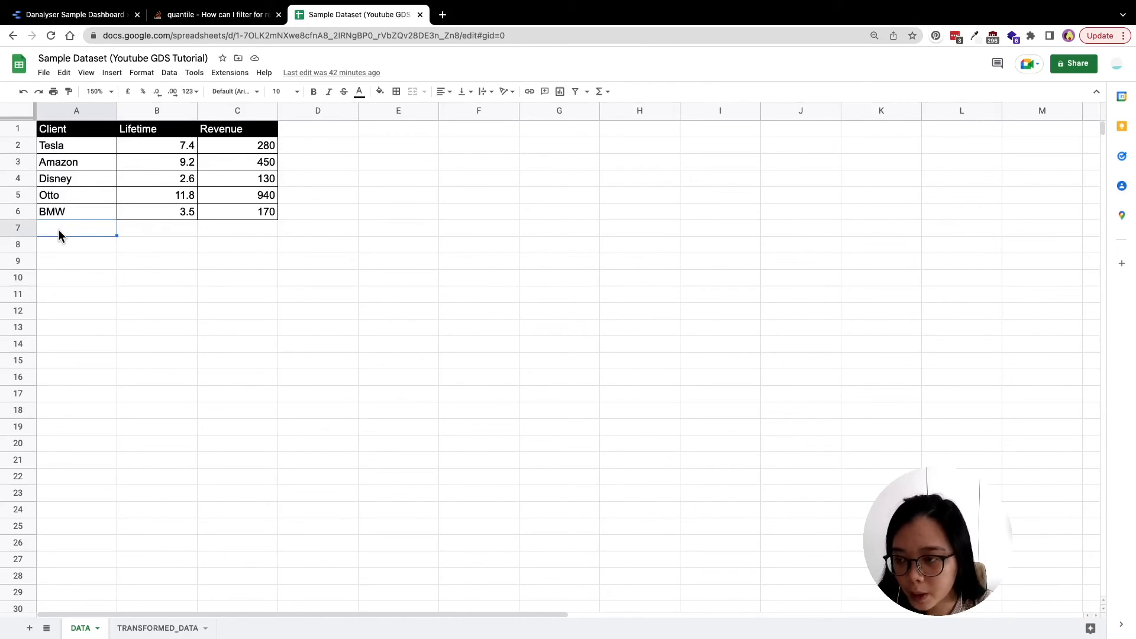
type("Danalyse")
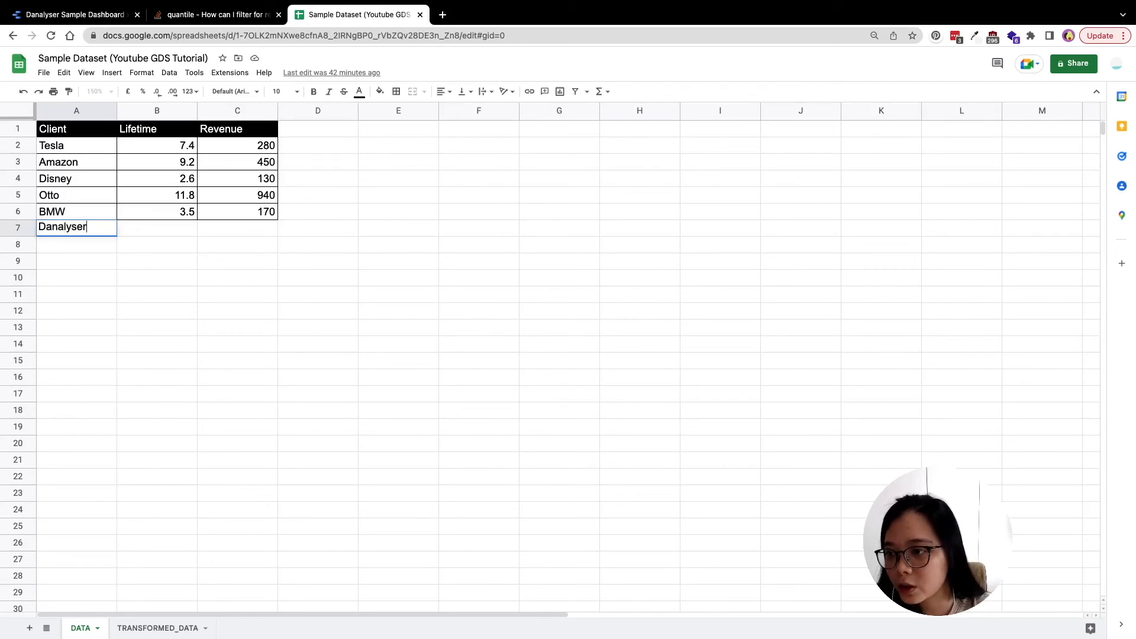
type("r")
left_click(154, 234)
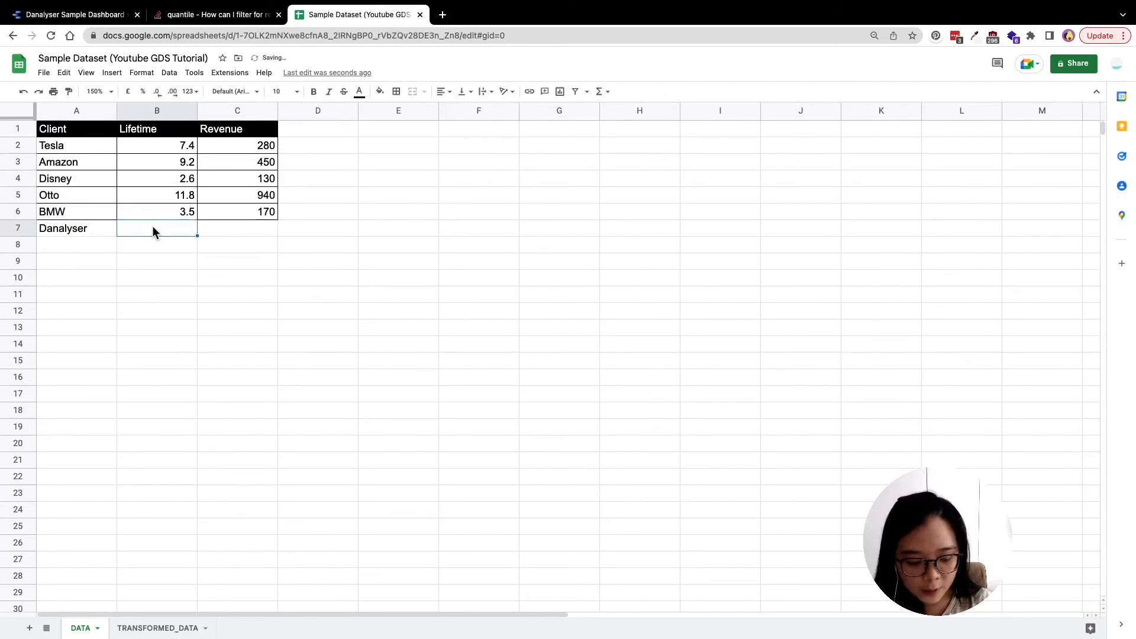
type("1")
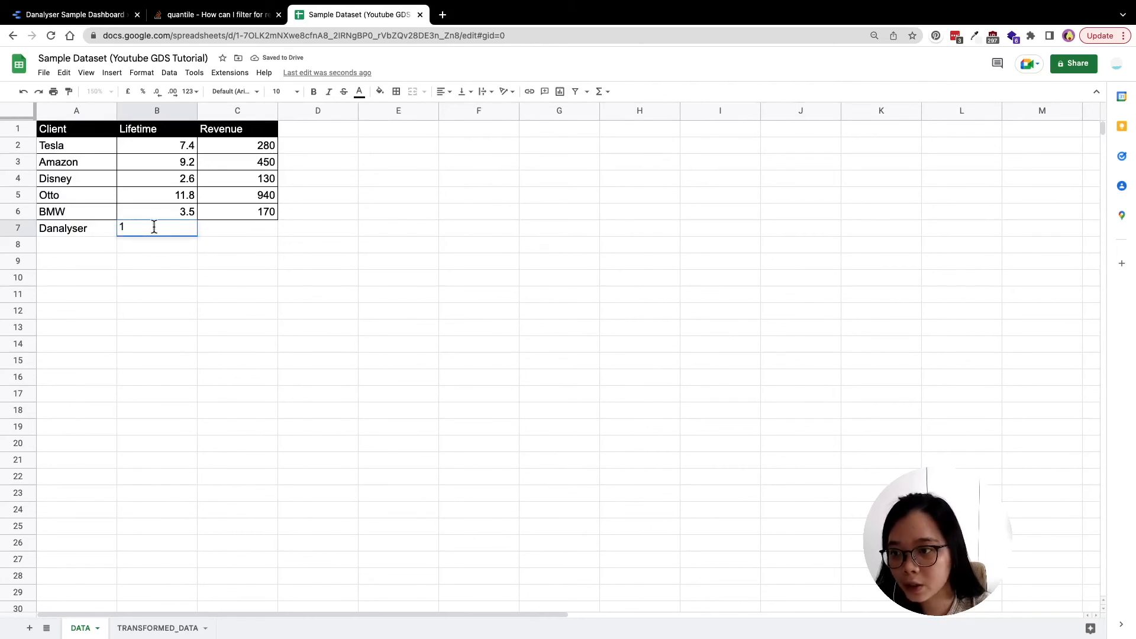
left_click(256, 233)
type("1000")
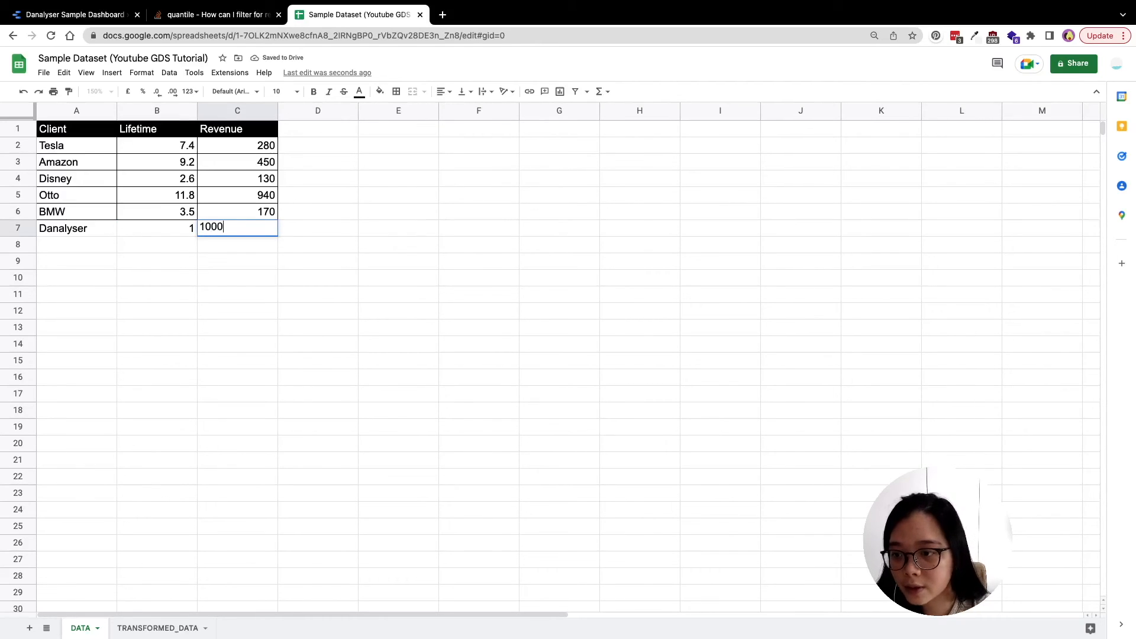
key("Return")
left_click(248, 314)
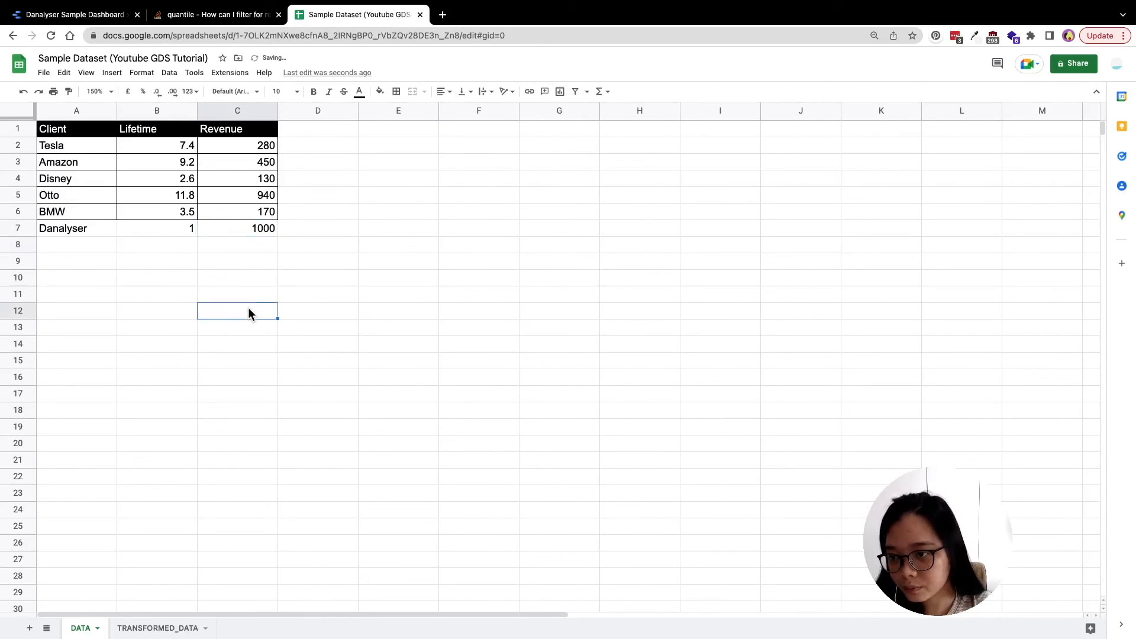
- Check the Danalyser row's running total and percentage in the TRANSFORMED_DATA sheet
left_click(152, 633)
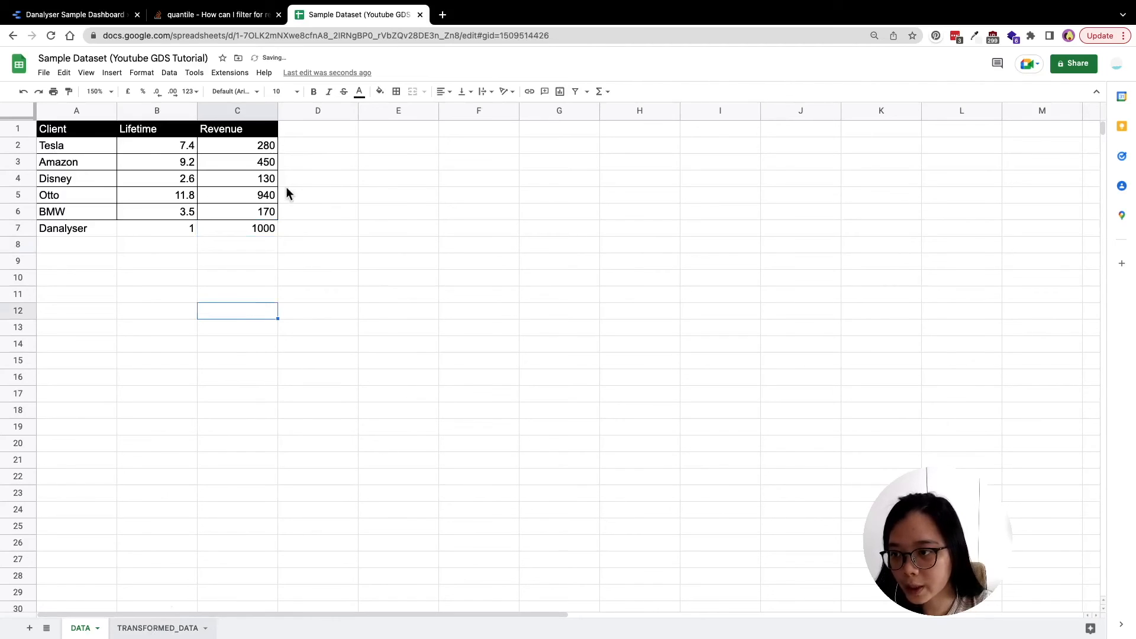
left_click_drag(77, 149, 438, 149)
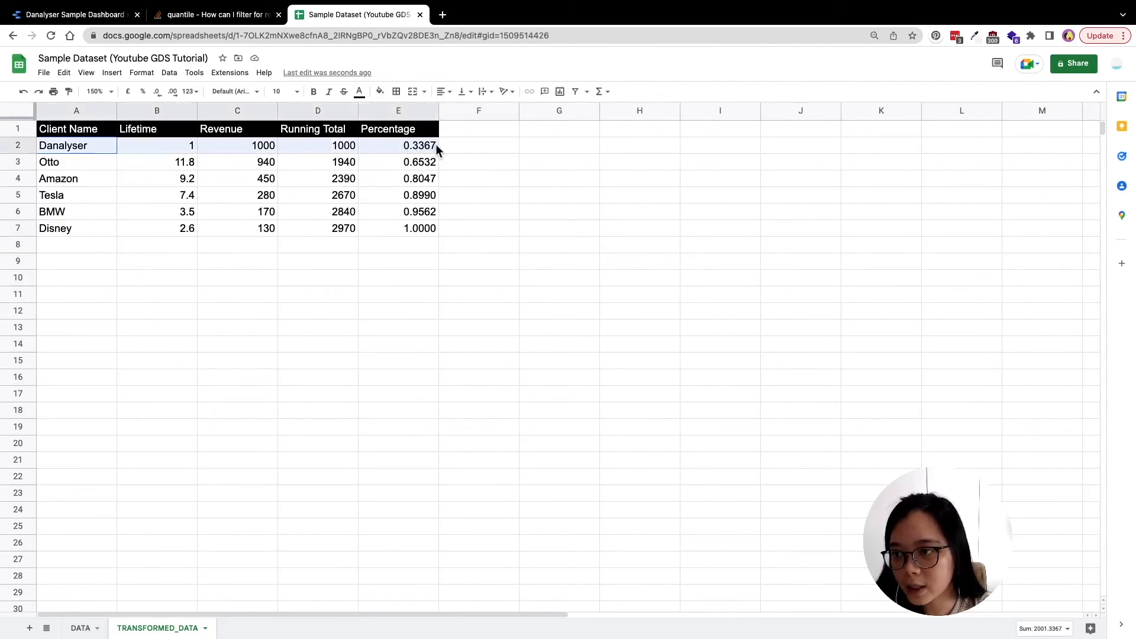
left_click(65, 152)
left_click_drag(65, 152, 417, 148)
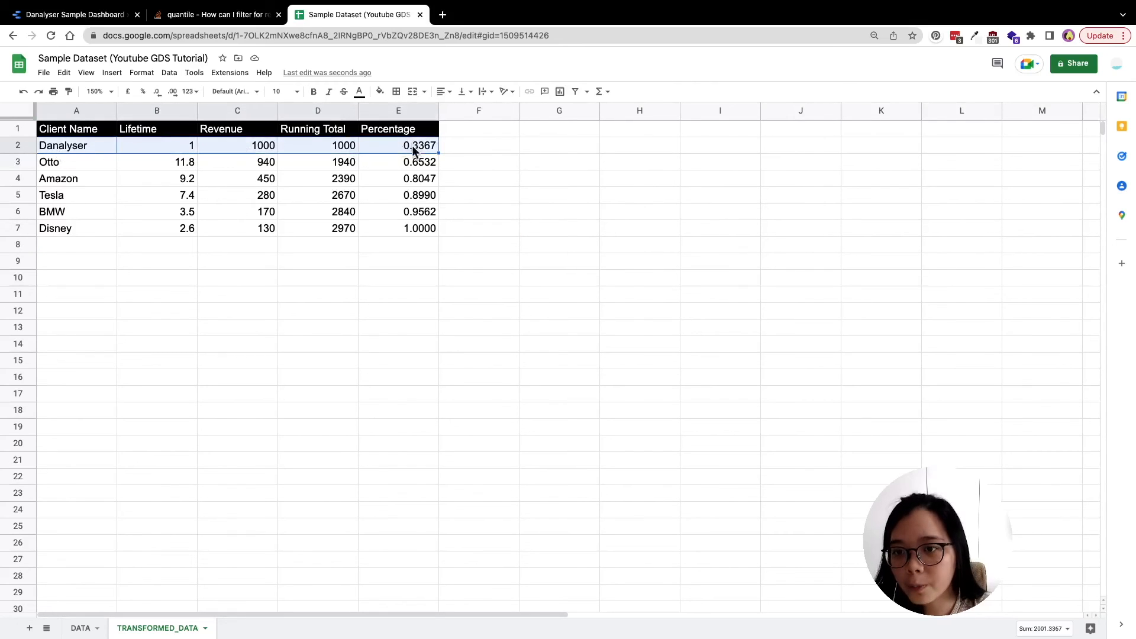
left_click(375, 289)
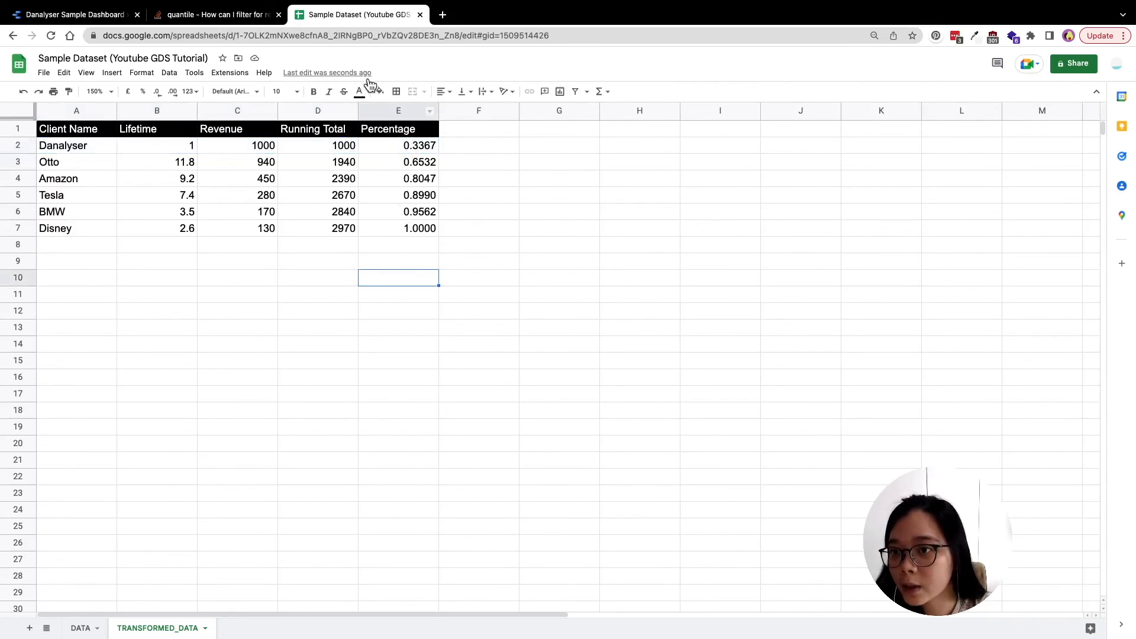
- Switch to the Danalyser Sample Dashboard report in Data Studio and refresh its data to load the new Danalyser row
left_click(94, 16)
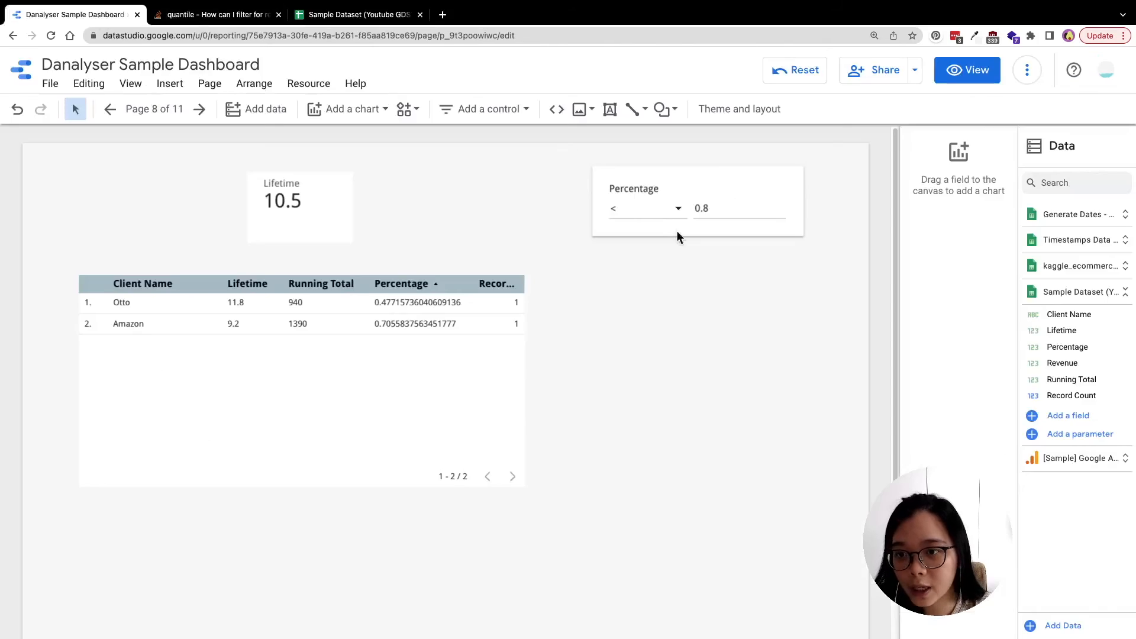
left_click(1027, 70)
left_click(1033, 110)
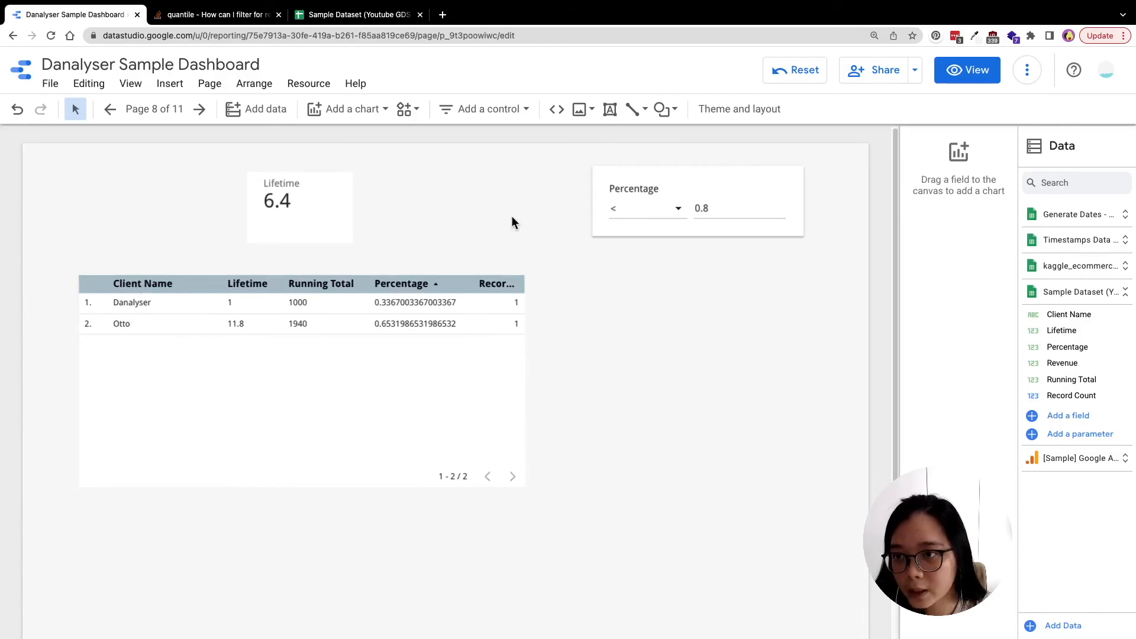
- Switch to the Sample Dataset spreadsheet and set Tesla's revenue to 500 in cell C2 of the DATA sheet
left_click(355, 14)
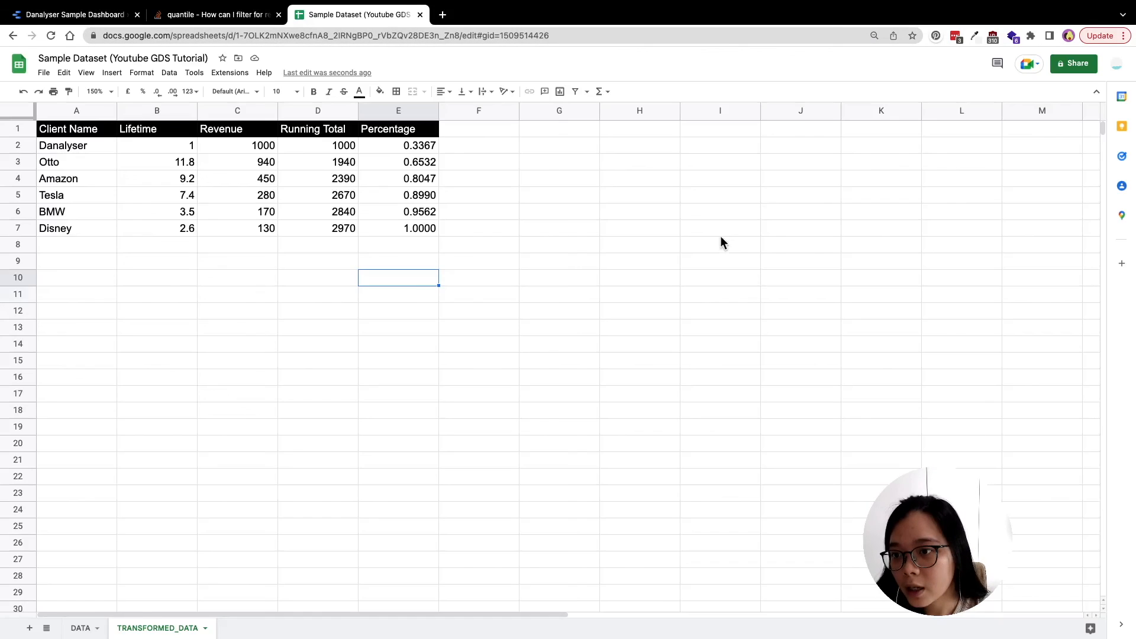
left_click(349, 433)
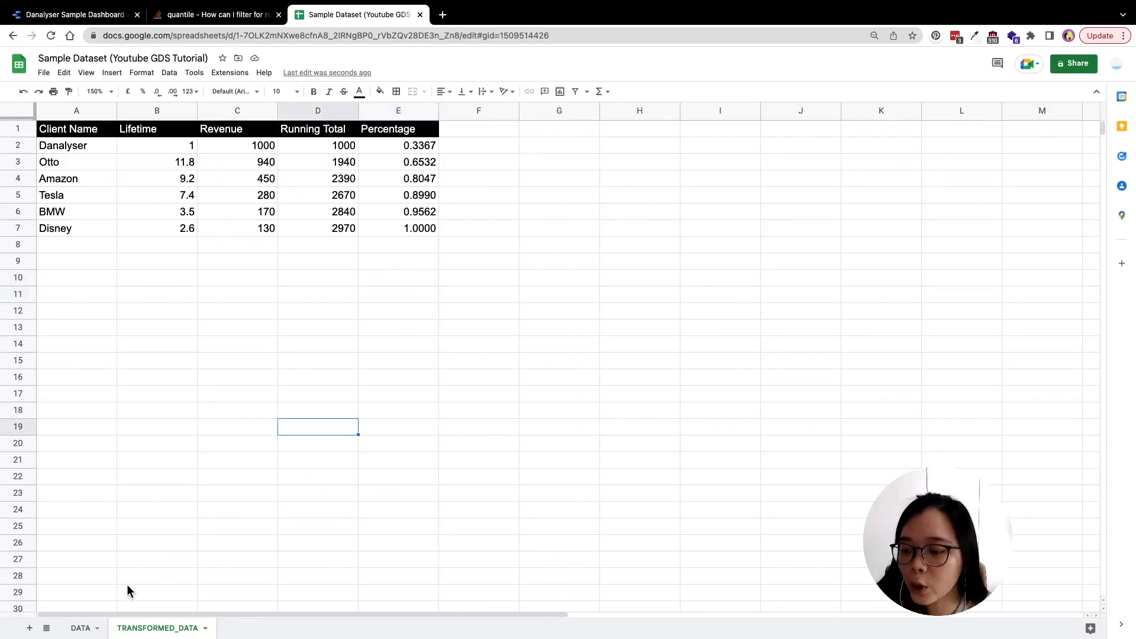
left_click(89, 630)
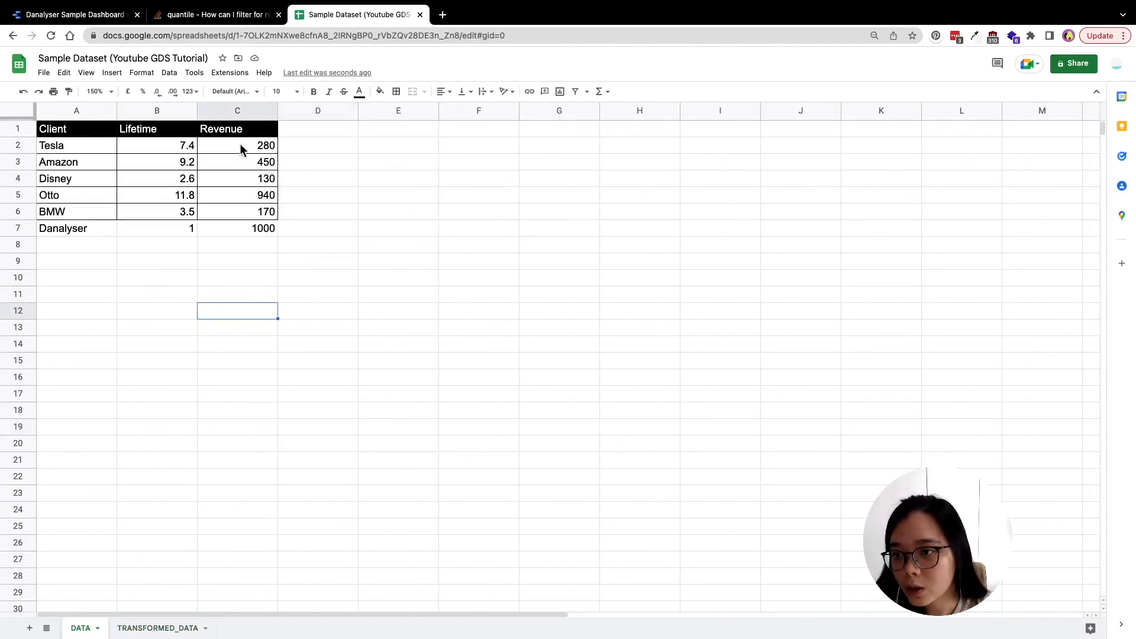
left_click_drag(247, 129, 52, 436)
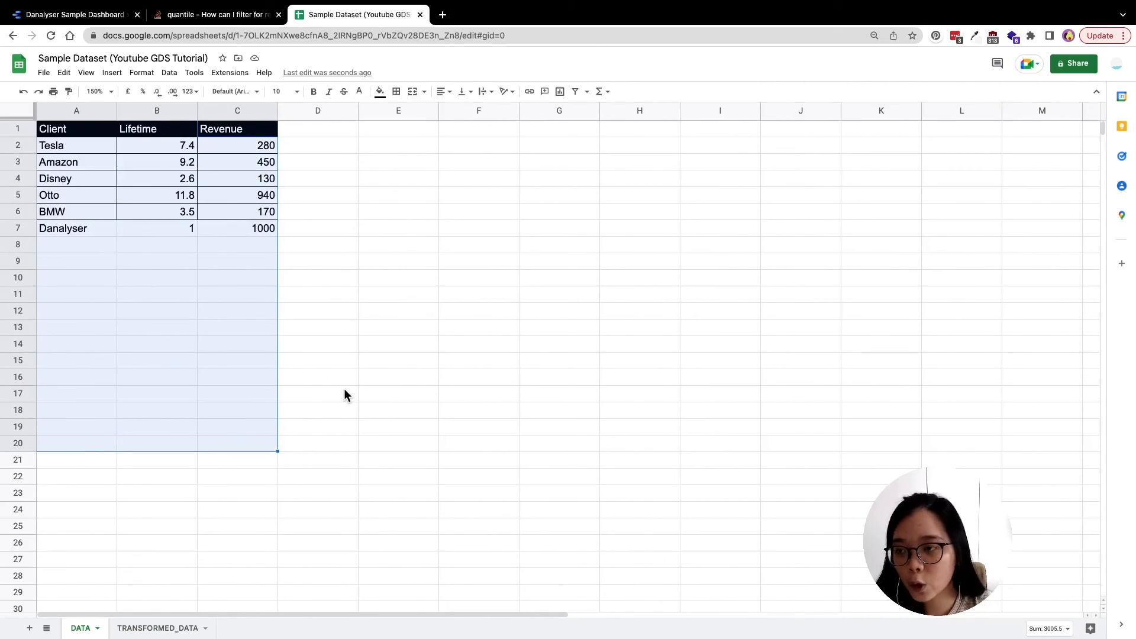
left_click(91, 228)
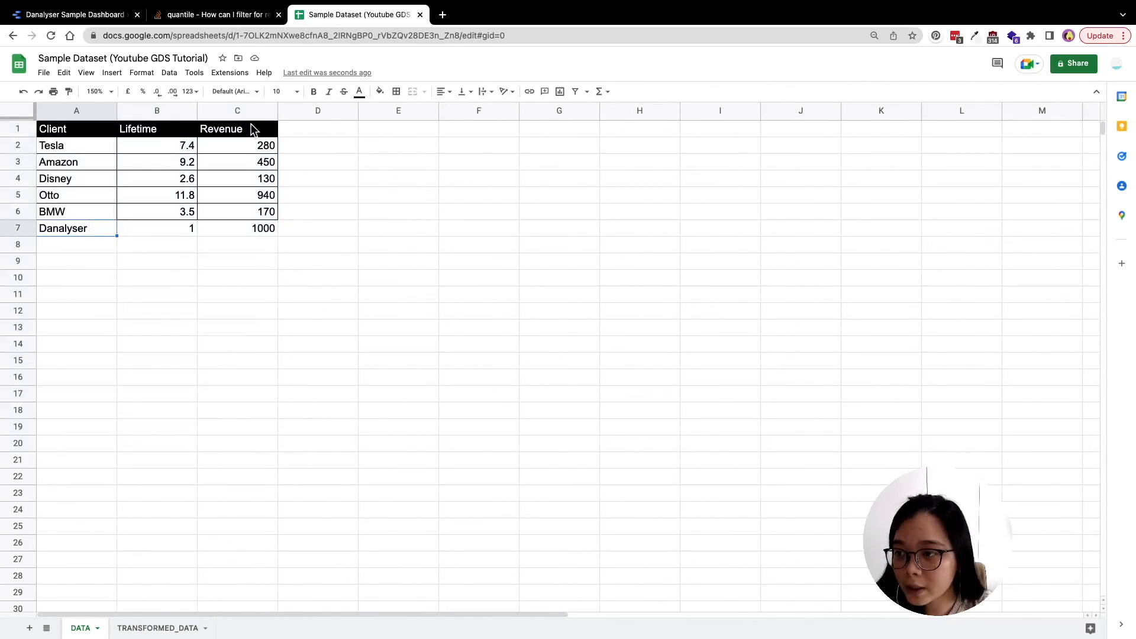
left_click(256, 149)
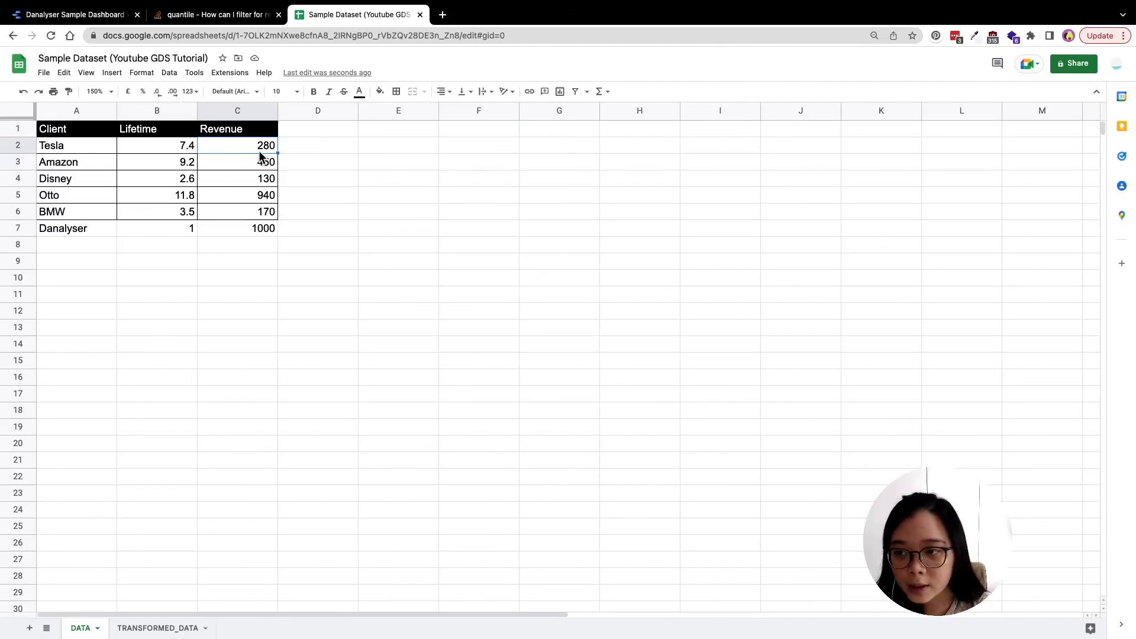
type("500")
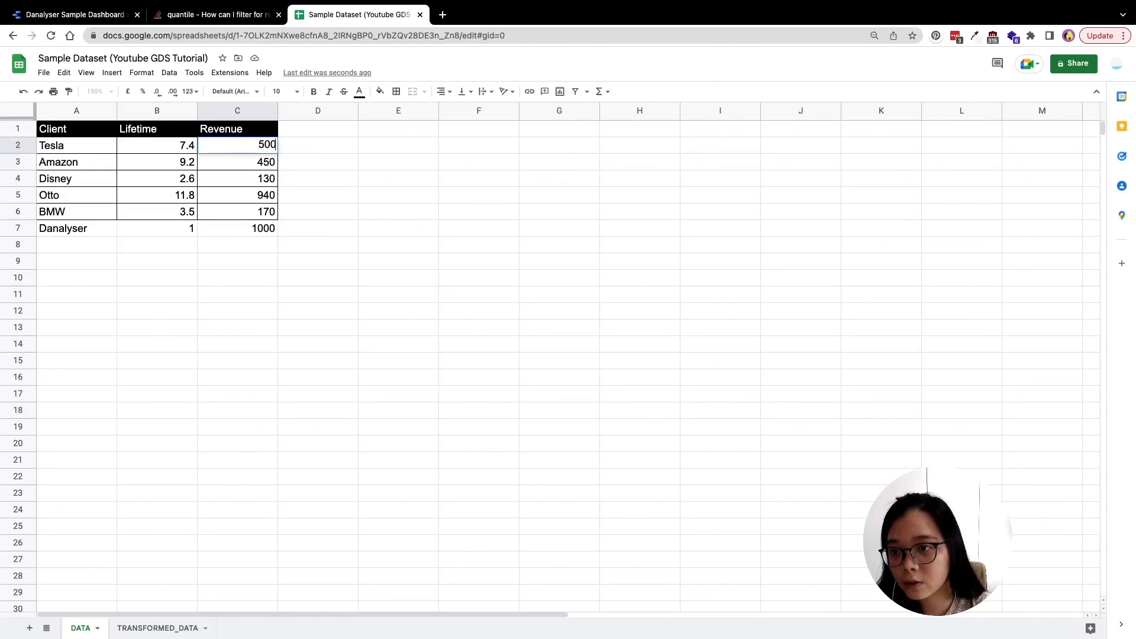
key("Return")
left_click(254, 145)
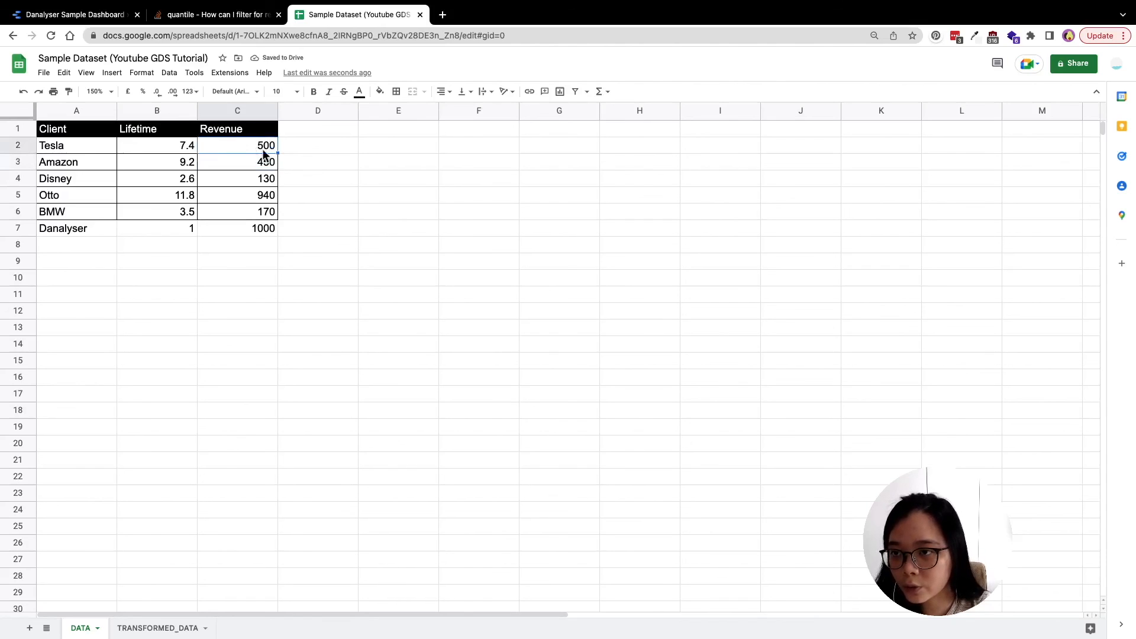
- Refresh the Data Studio report's data to load Tesla's changed revenue, and return to the spreadsheet
left_click(106, 17)
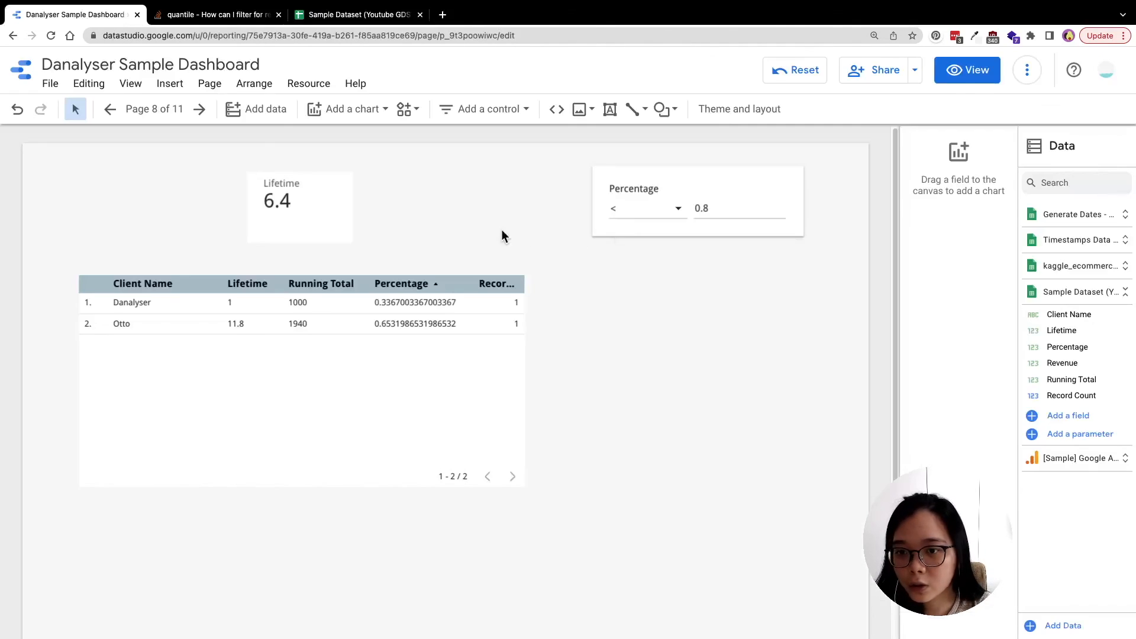
left_click(1027, 69)
left_click(1054, 108)
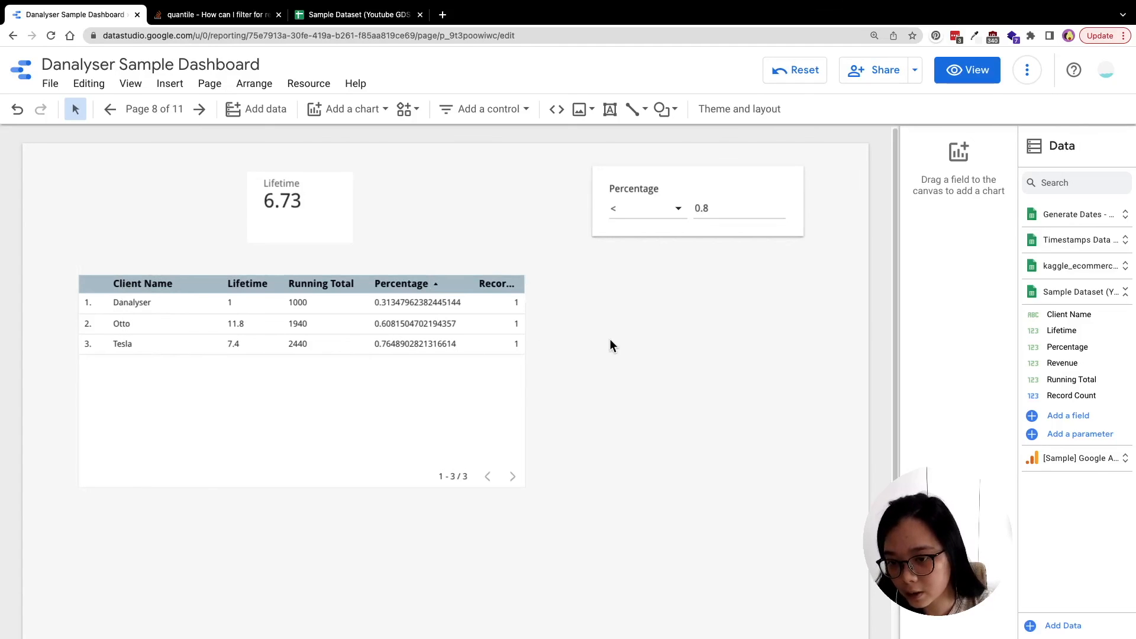
left_click(385, 21)
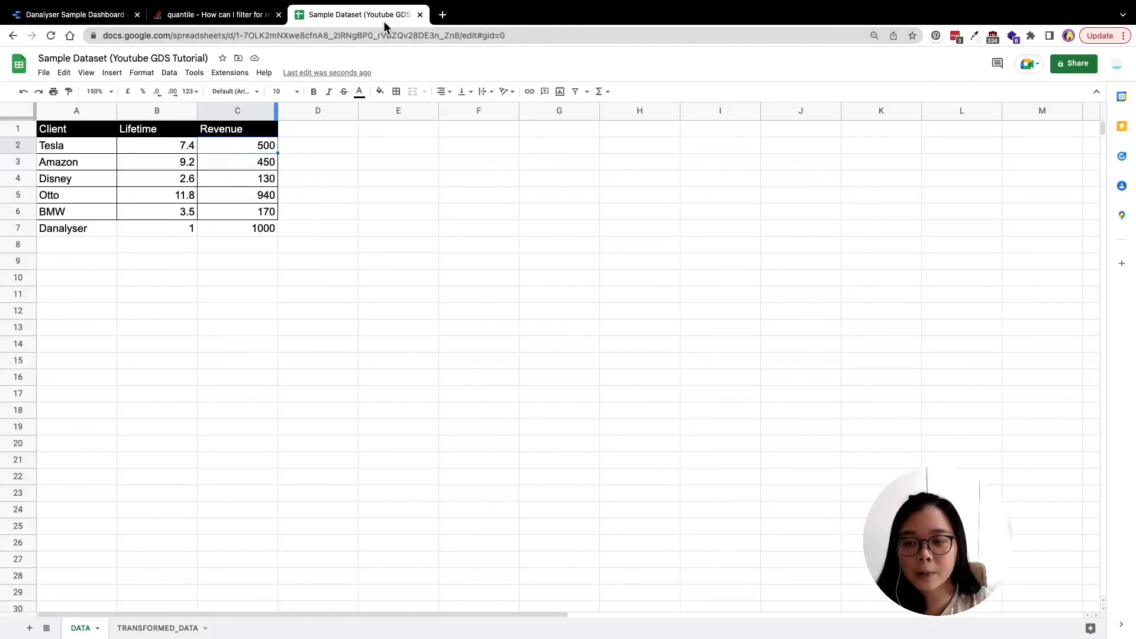